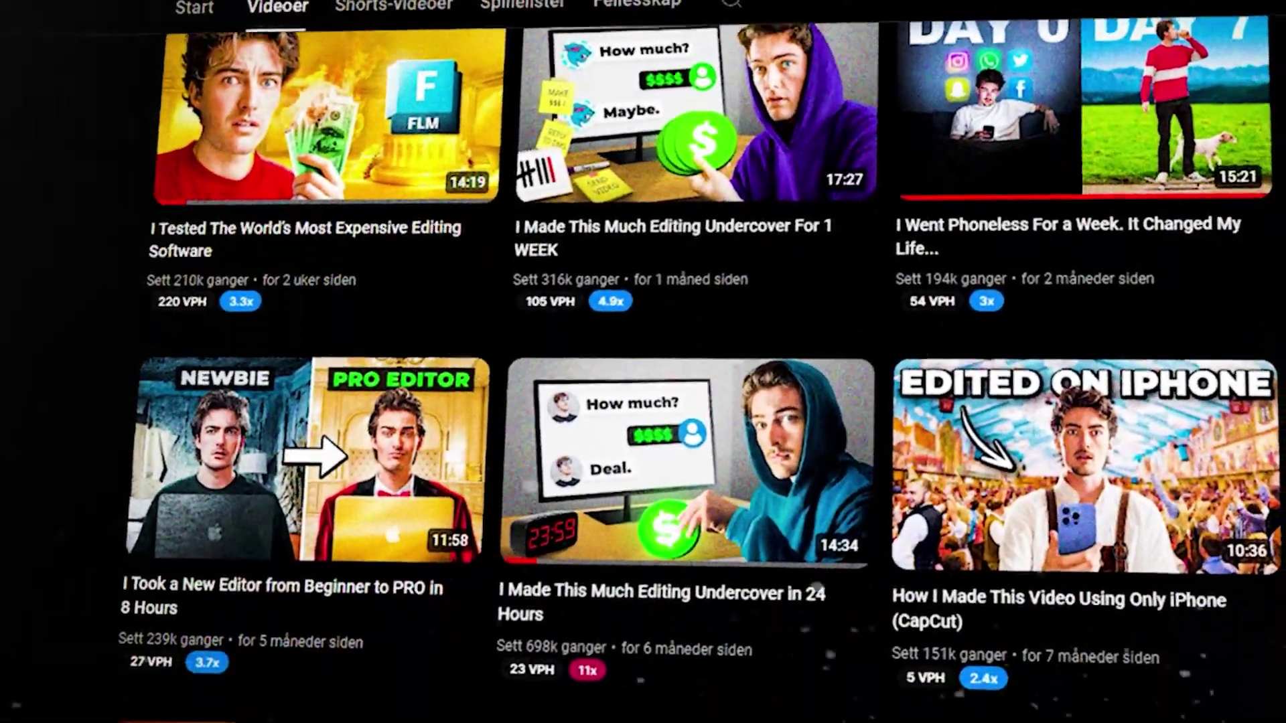
{"action": "scroll", "coordinate": [939, 474], "scroll_direction": "down", "scroll_amount": 7}
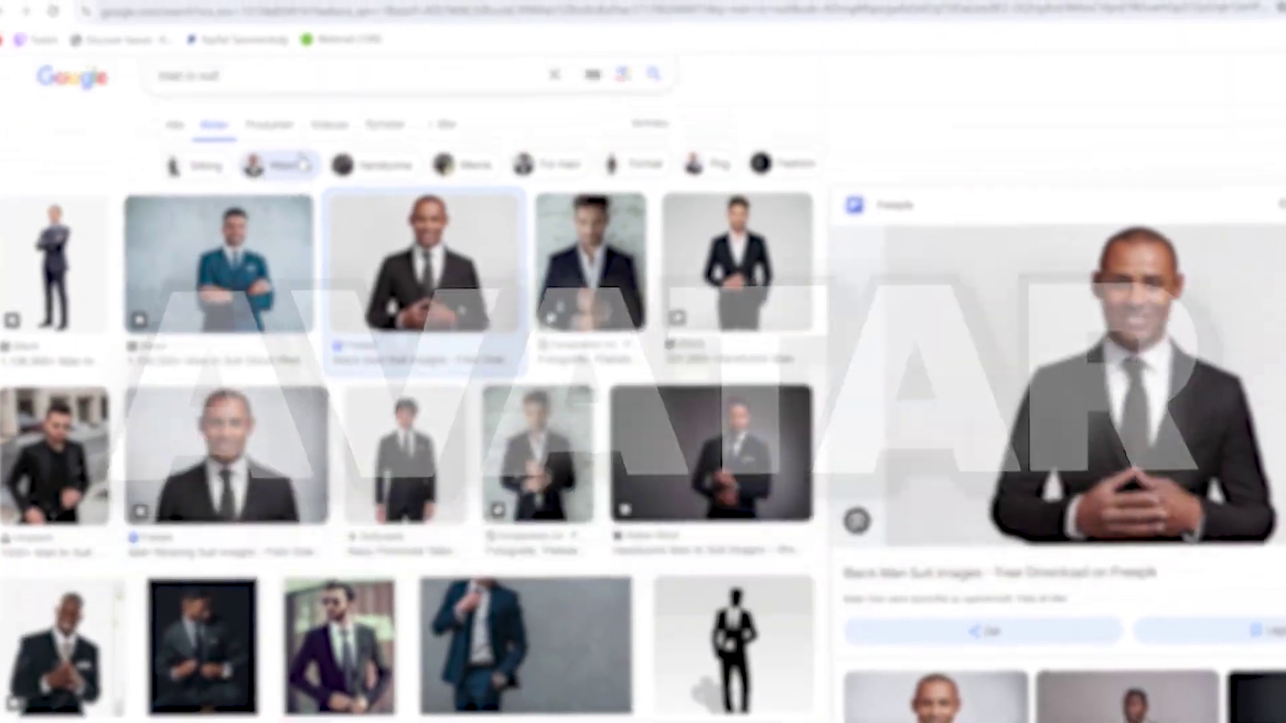
- Refine the image search to "man in suit png"
{"action": "left_click", "coordinate": [243, 75]}
{"action": "type", "text": "png"}
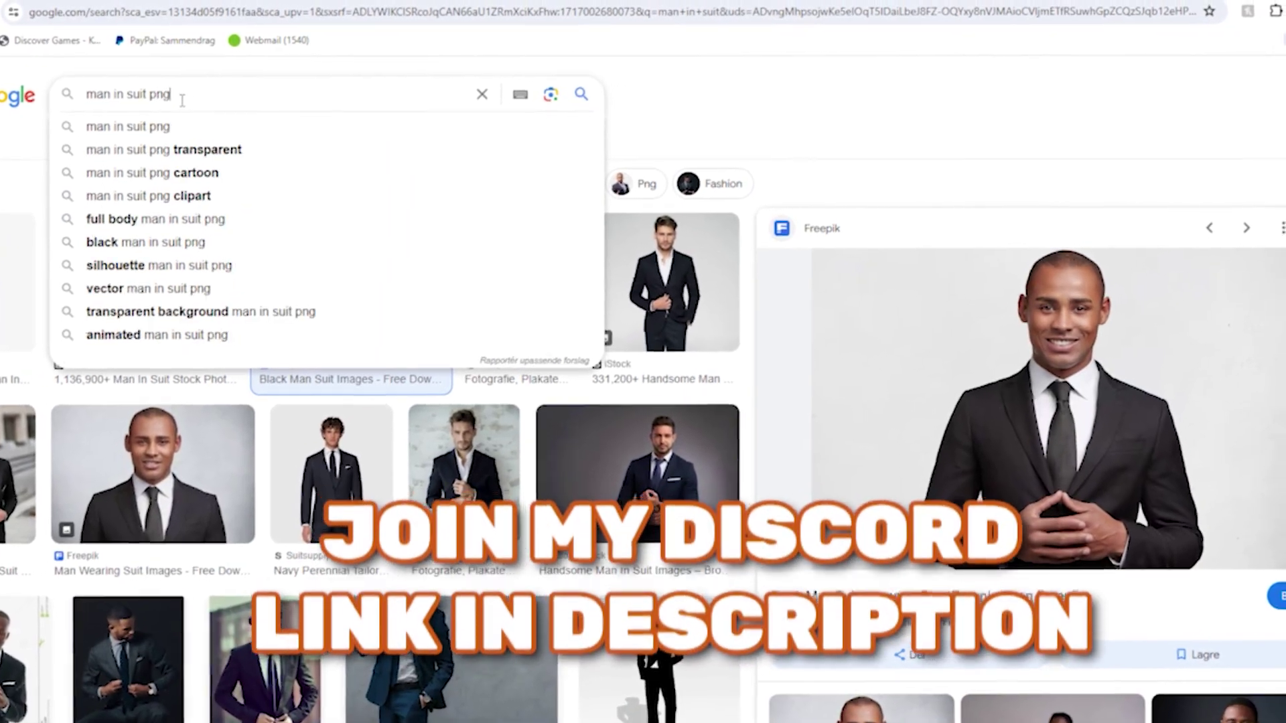
{"action": "key", "text": "Return"}
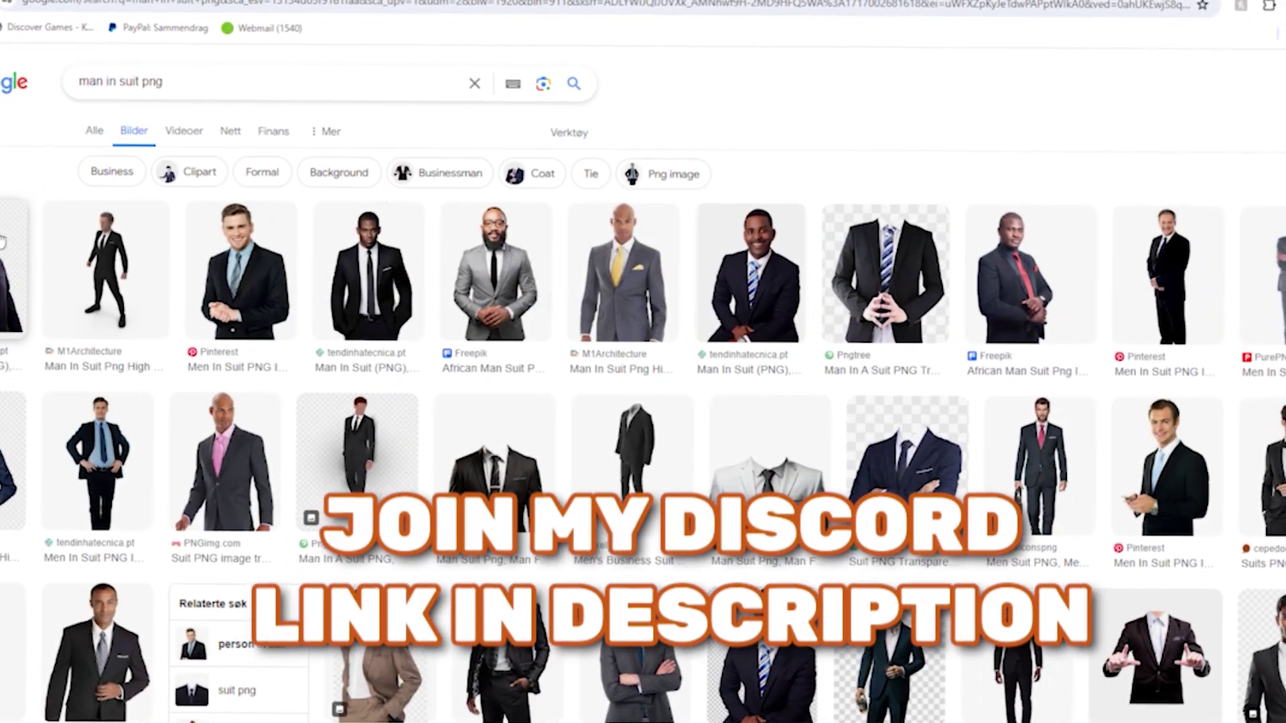
- Open the transparent picture of the suited man reaching out for a handshake and copy the image
{"action": "left_click", "coordinate": [13, 247]}
{"action": "right_click", "coordinate": [1005, 388]}
{"action": "left_click", "coordinate": [1065, 298]}
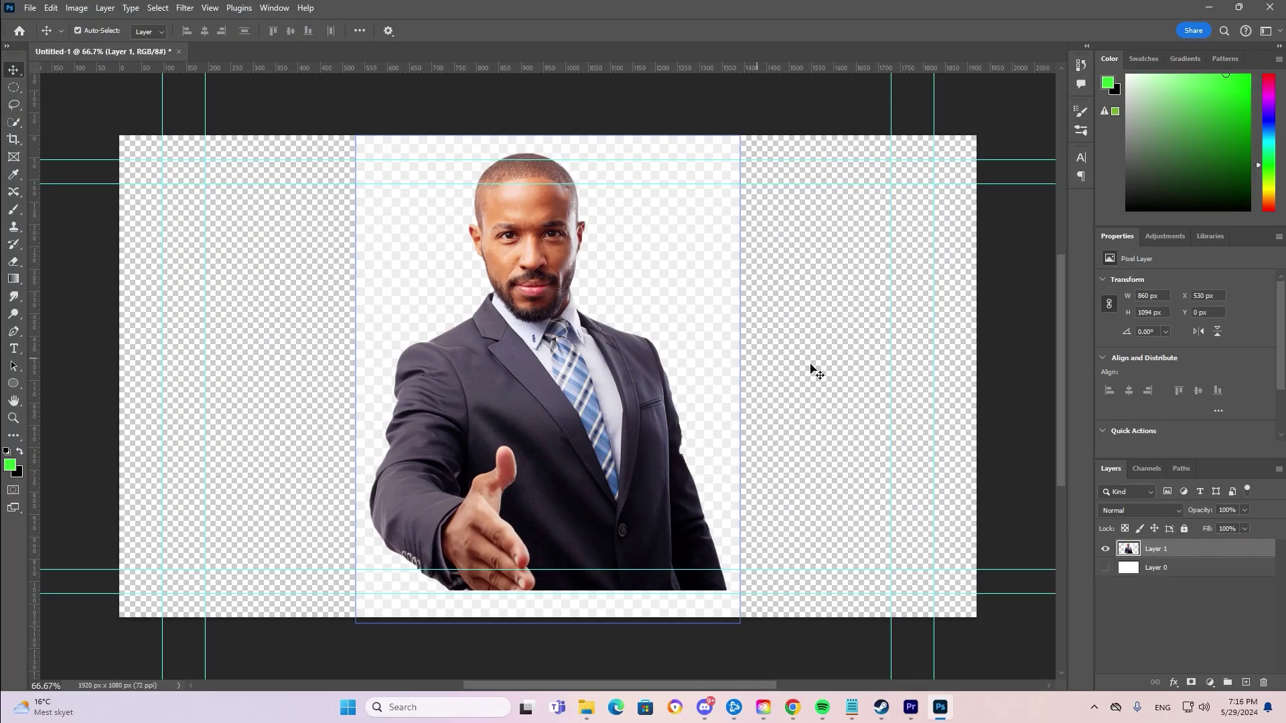
{"action": "scroll", "coordinate": [1147, 390], "scroll_direction": "down", "scroll_amount": 2}
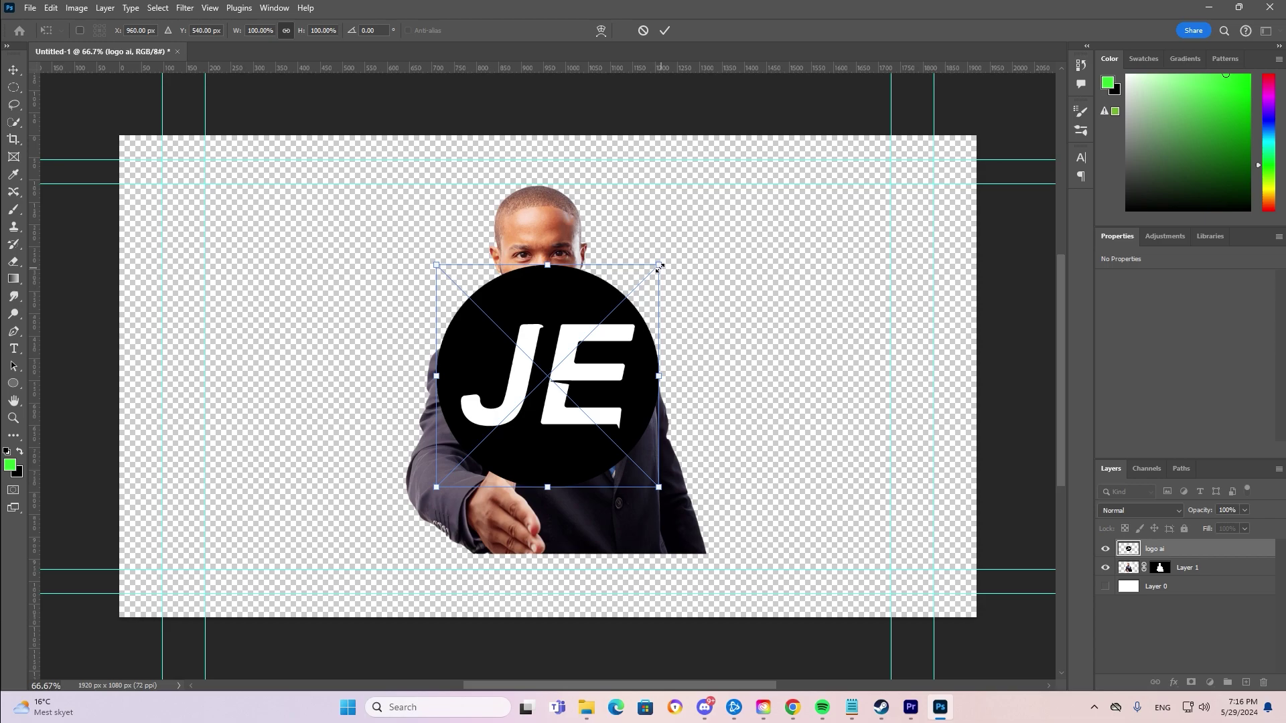
- In Photoshop, scale the round JE logo to about 330 × 330 px and place it over the suited man's head
{"action": "left_click_drag", "start_coordinate": [659, 267], "coordinate": [603, 323]}
{"action": "left_click_drag", "start_coordinate": [527, 413], "coordinate": [547, 252]}
{"action": "left_click_drag", "start_coordinate": [622, 159], "coordinate": [604, 179]}
{"action": "left_click_drag", "start_coordinate": [539, 286], "coordinate": [550, 290]}
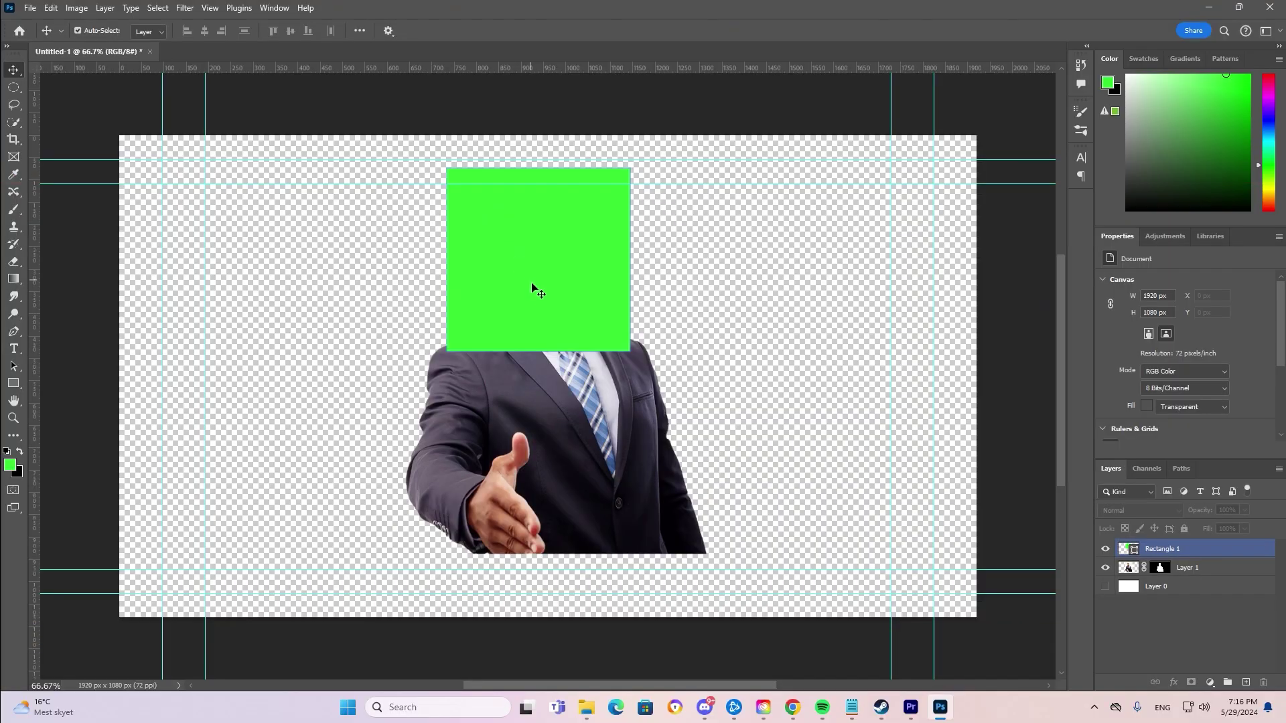
{"action": "left_click_drag", "start_coordinate": [534, 287], "coordinate": [544, 305]}
- Convert the green rectangle to a smart object and mask it to a circle using an elliptical selection
{"action": "right_click", "coordinate": [1178, 549]}
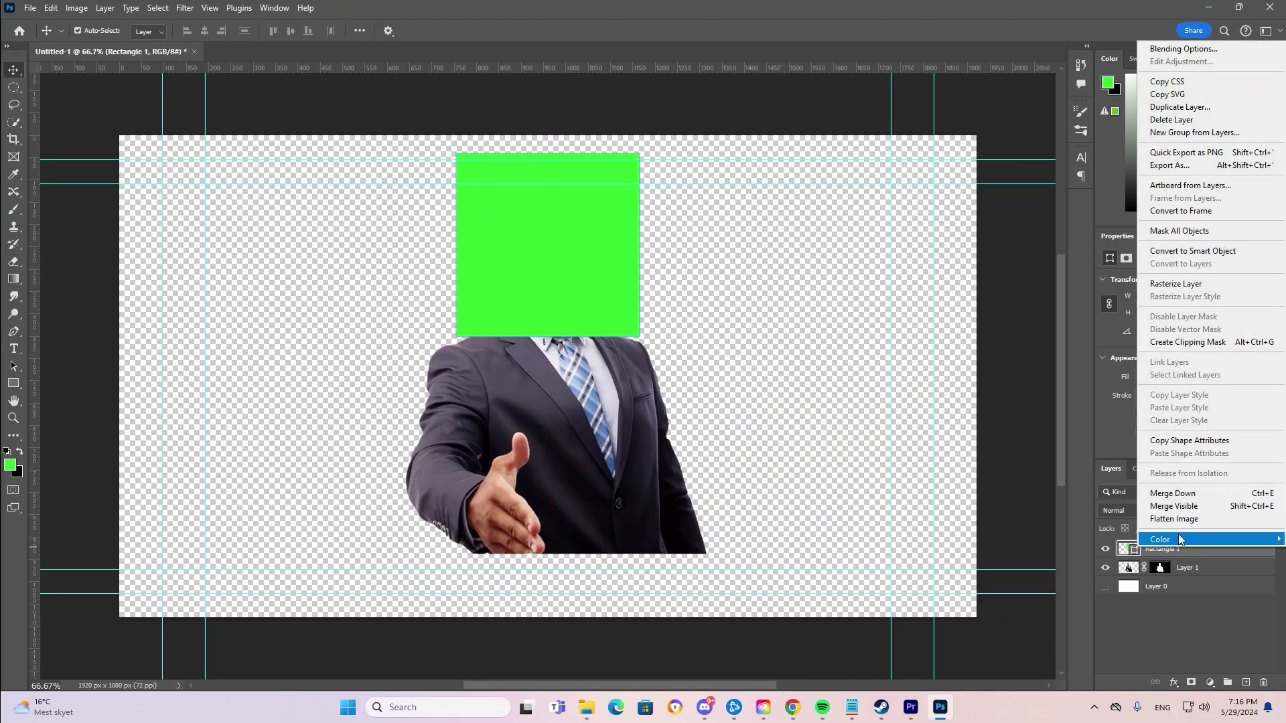
{"action": "left_click", "coordinate": [1173, 252]}
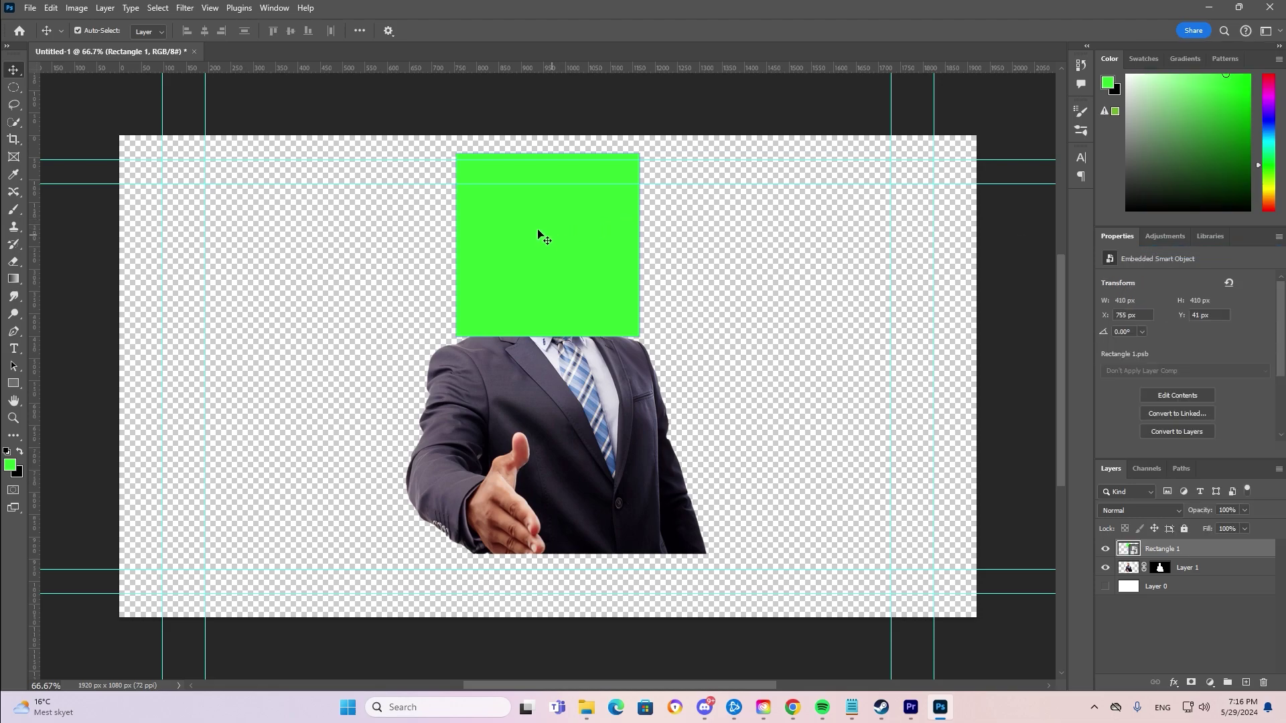
{"action": "left_click", "coordinate": [16, 89]}
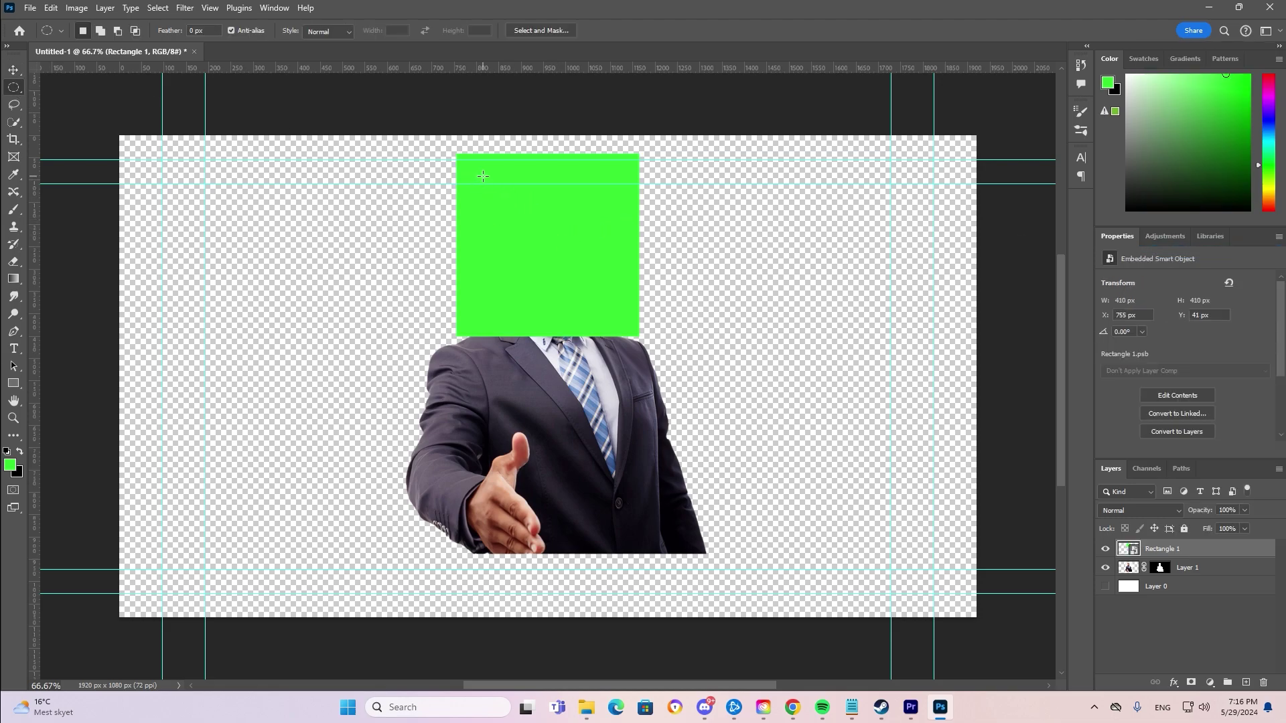
{"action": "left_click_drag", "start_coordinate": [483, 176], "coordinate": [628, 347]}
{"action": "left_click", "coordinate": [1191, 683]}
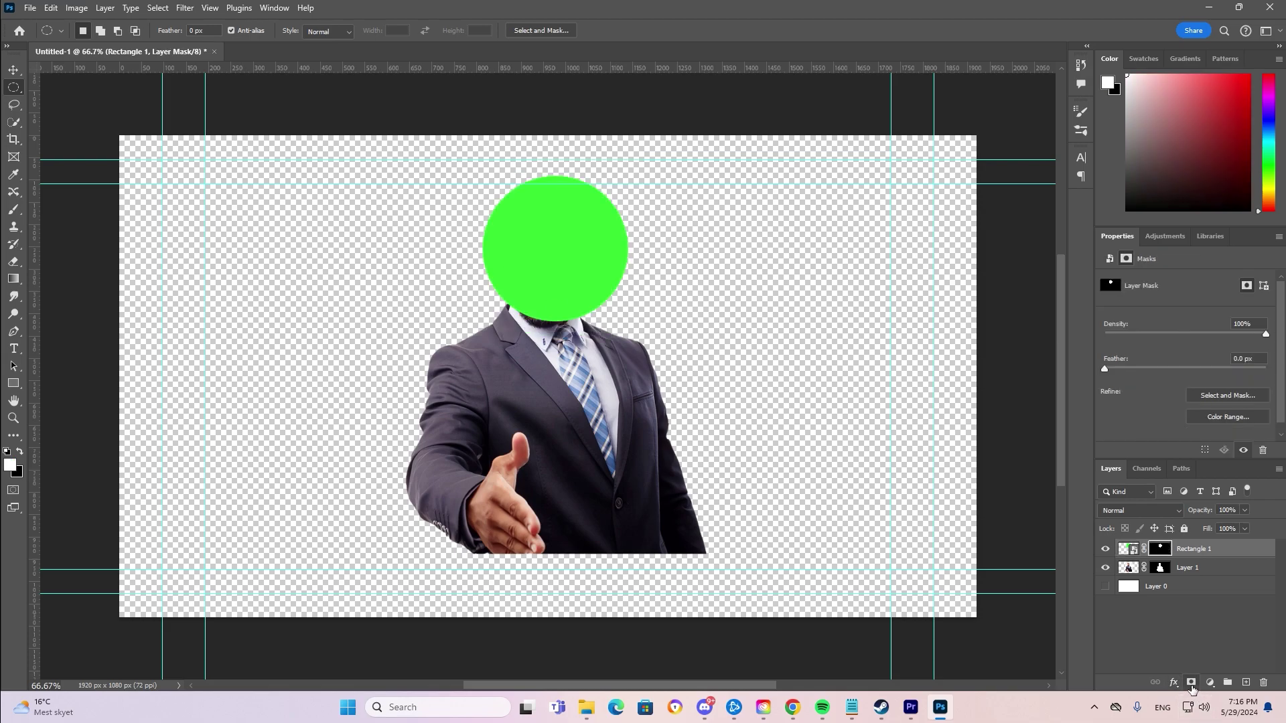
- Try moving the green circle over the man's head and enlarging it to 104.76%
{"action": "left_click", "coordinate": [16, 73]}
{"action": "left_click_drag", "start_coordinate": [568, 283], "coordinate": [555, 290]}
{"action": "key", "text": "ctrl+t"}
{"action": "left_click_drag", "start_coordinate": [533, 161], "coordinate": [533, 152]}
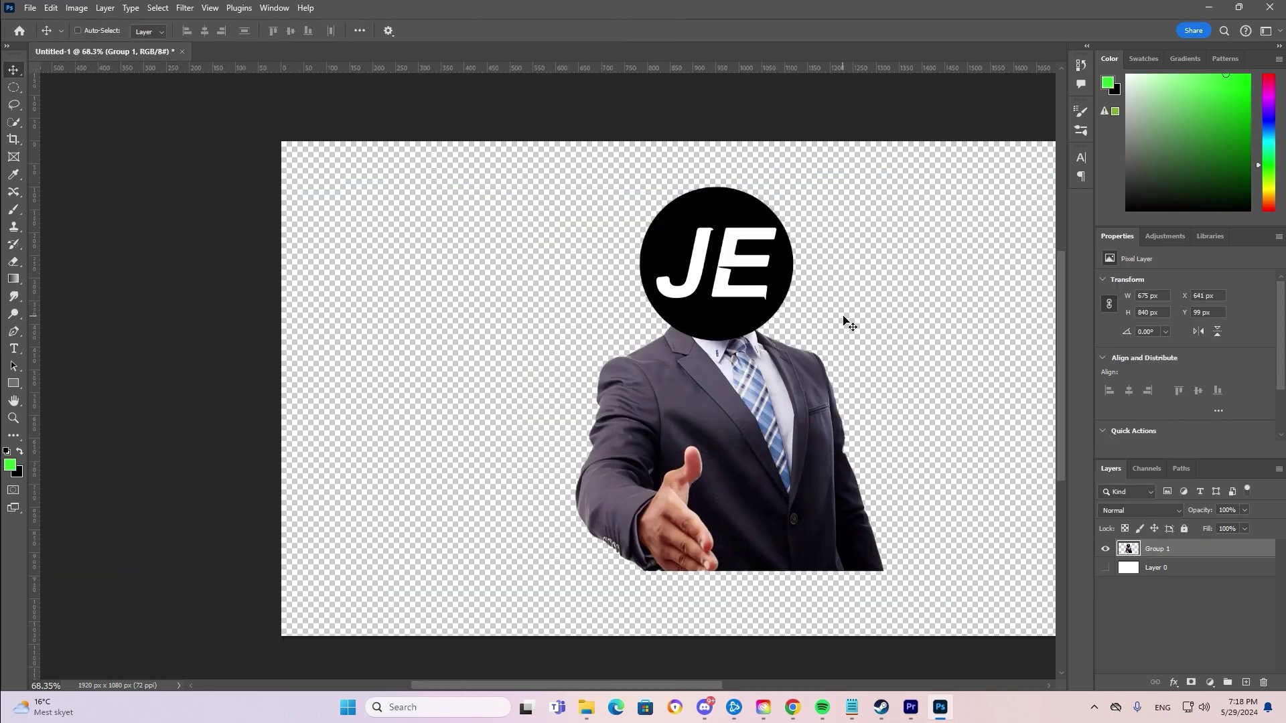
{"action": "key", "text": "ctrl+z"}
{"action": "key", "text": "ctrl+z"}
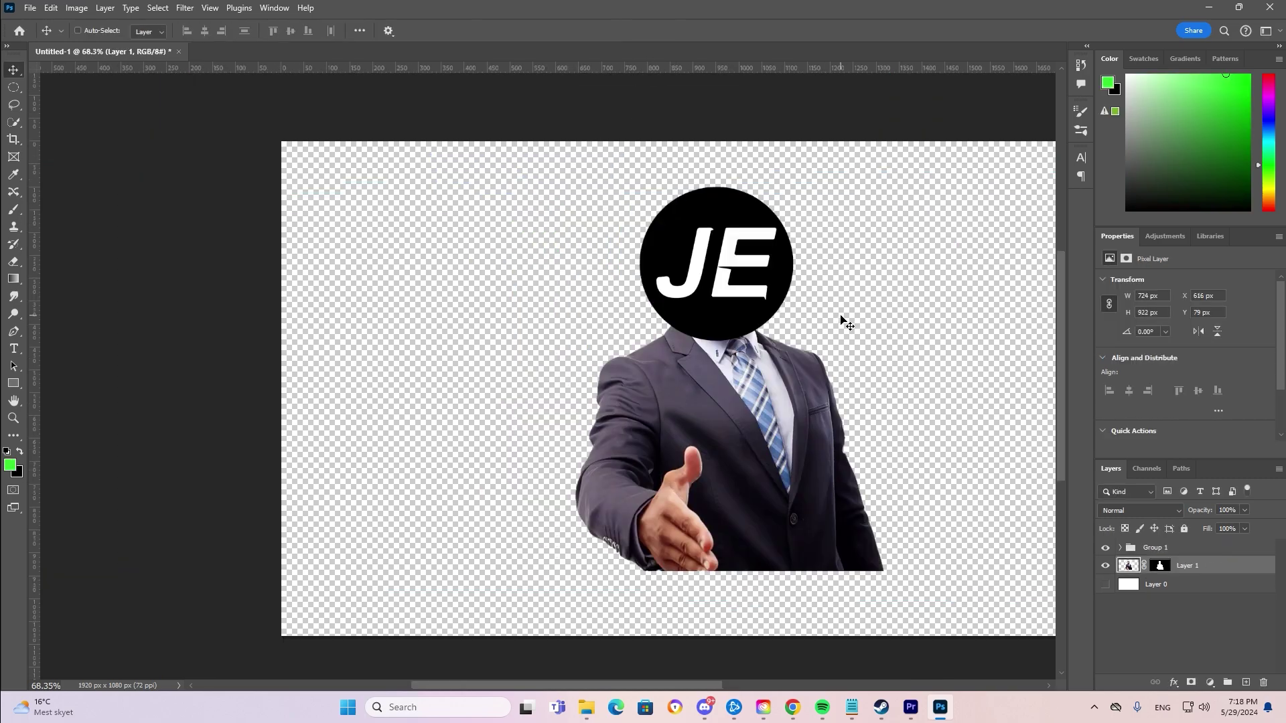
- Merge Group 1 with the suited man on Layer 1 into a single layer
{"action": "left_click", "coordinate": [1107, 549]}
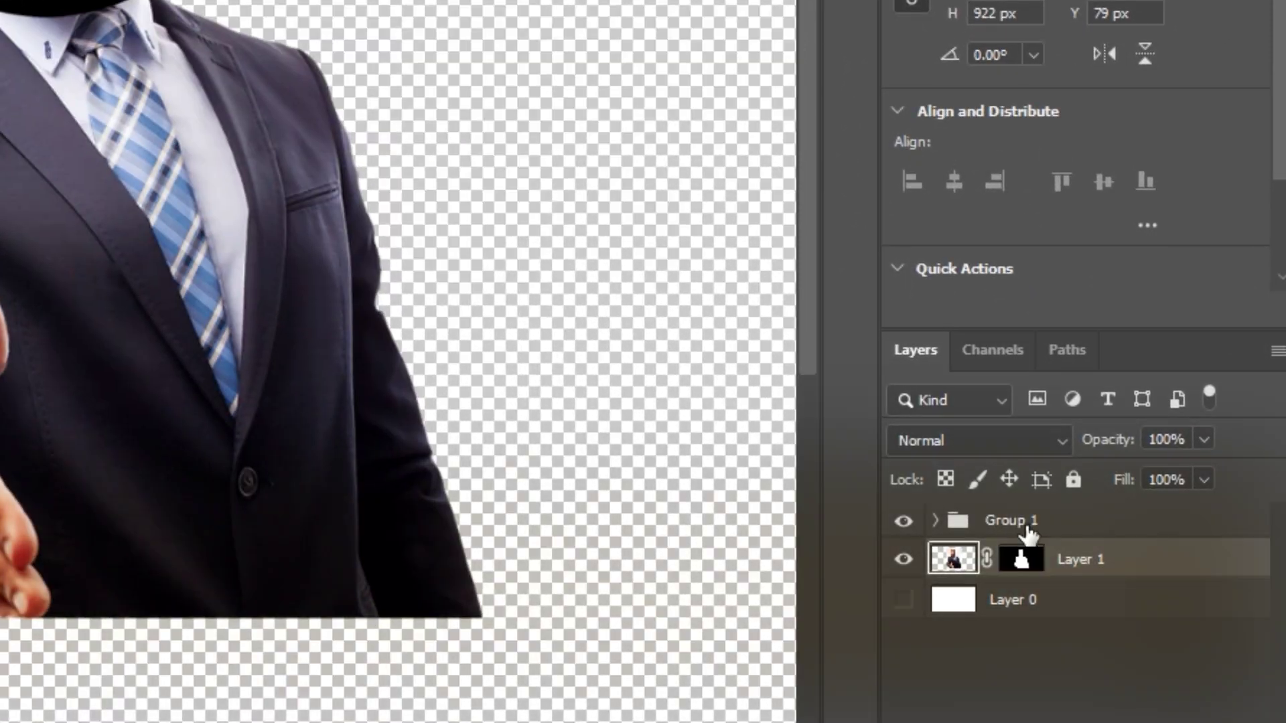
{"action": "left_click", "coordinate": [1040, 523]}
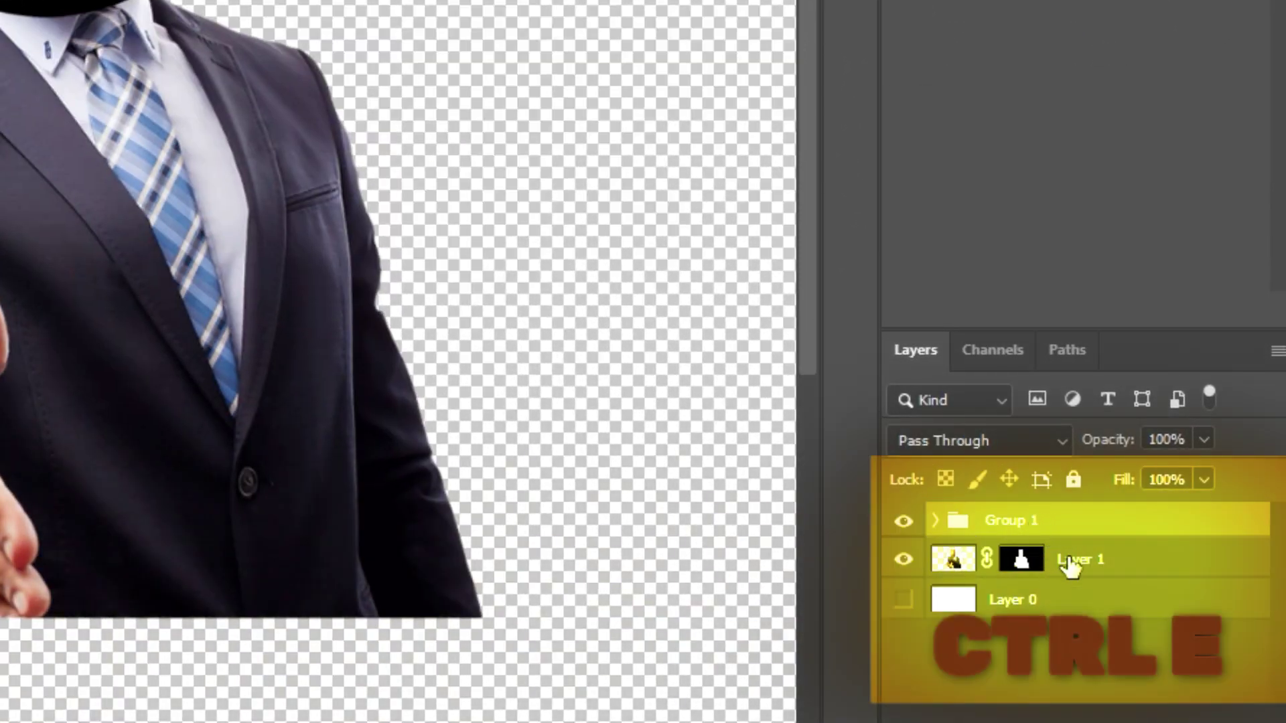
{"action": "left_click", "coordinate": [1070, 564], "text": "shift"}
{"action": "key", "text": "ctrl+e"}
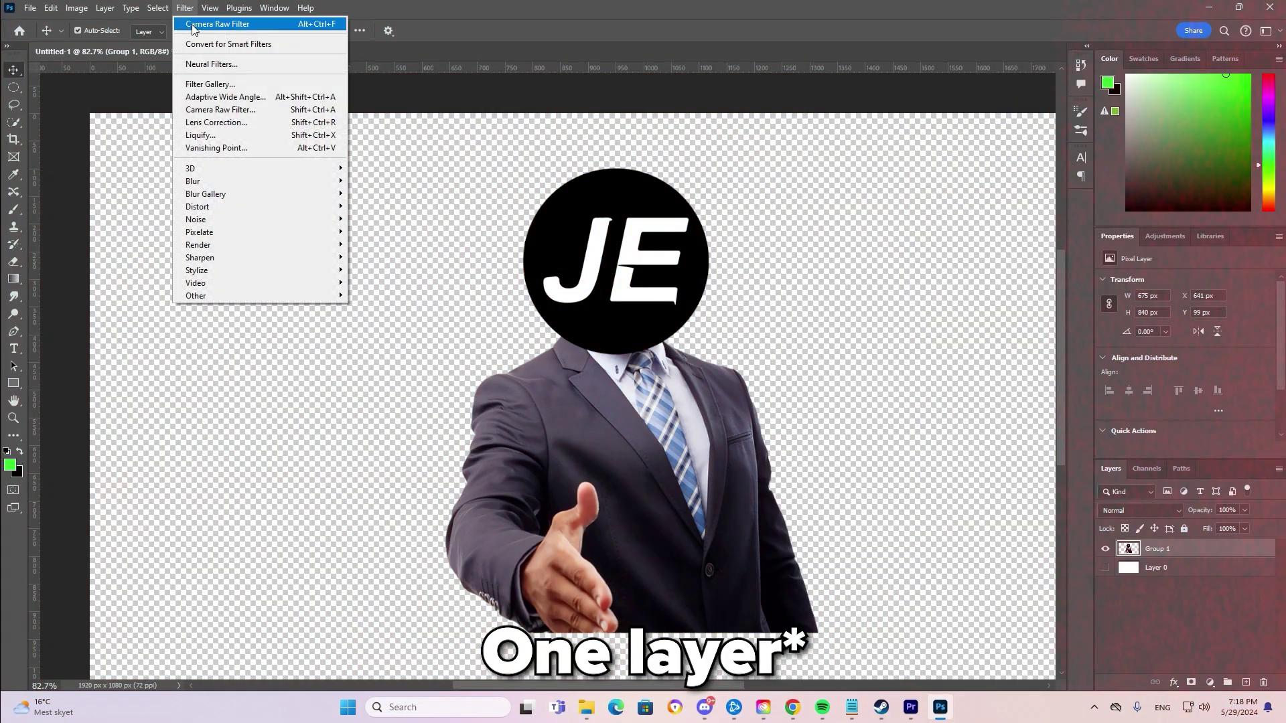
- In Camera Raw, set Contrast to +25, Whites to -13, Temperature to +3, Vibrance to +16, Saturation to +12 and Texture to +15
{"action": "left_click", "coordinate": [209, 114]}
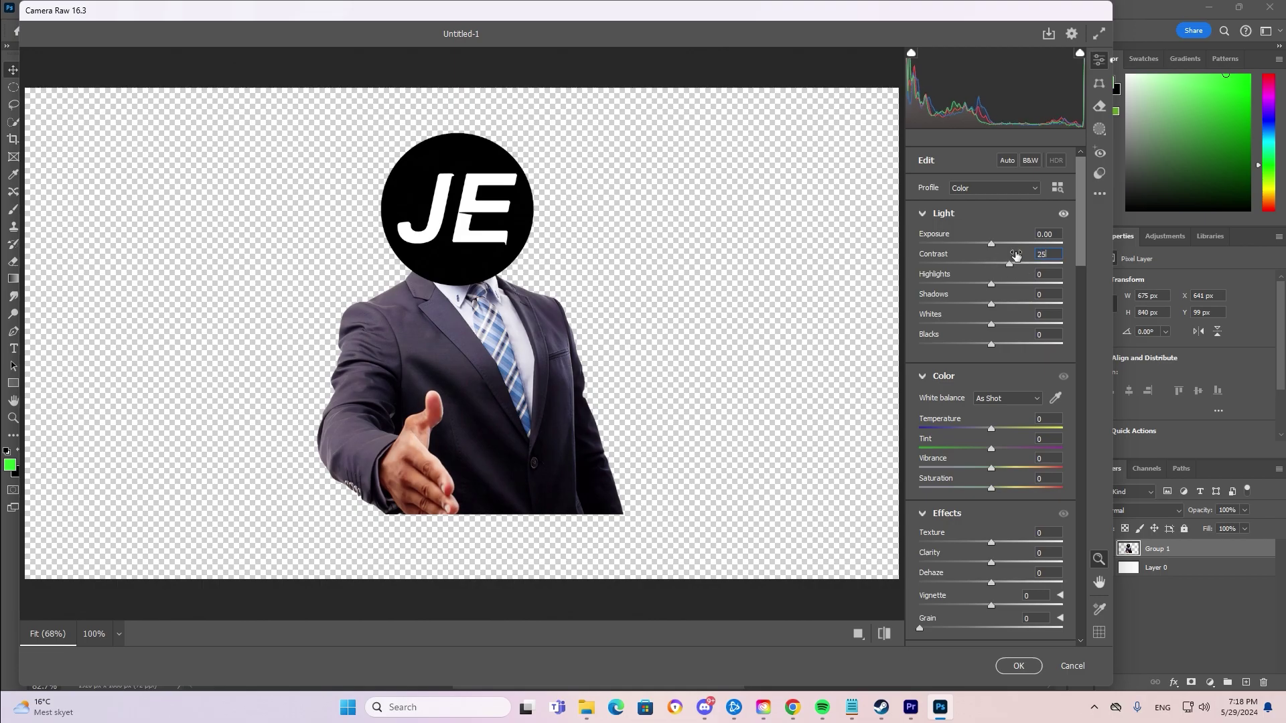
{"action": "mouse_move", "coordinate": [991, 326]}
{"action": "left_mouse_down"}
{"action": "mouse_move", "coordinate": [963, 324]}
{"action": "mouse_move", "coordinate": [984, 324]}
{"action": "left_mouse_up"}
{"action": "left_click_drag", "start_coordinate": [993, 428], "coordinate": [999, 491]}
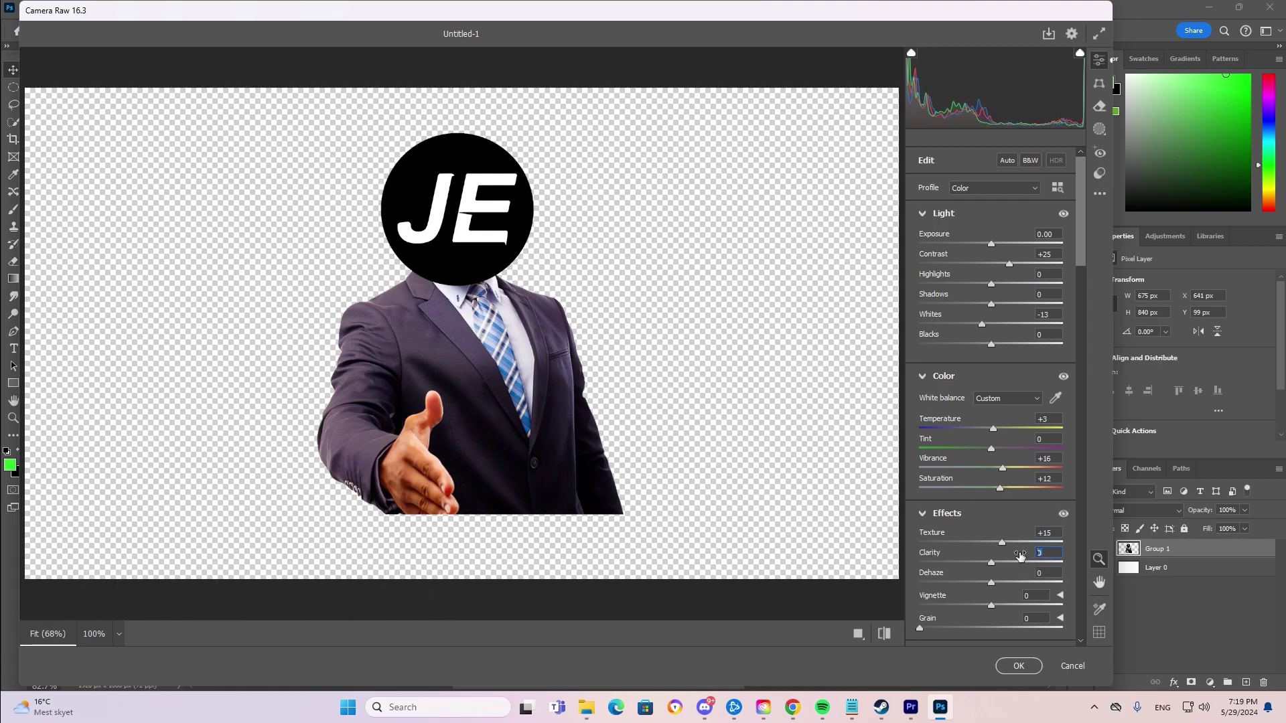
- Set the avatar's Clarity to +10 and inspect the figure up close
{"action": "type", "text": "10"}
{"action": "left_click", "coordinate": [459, 212]}
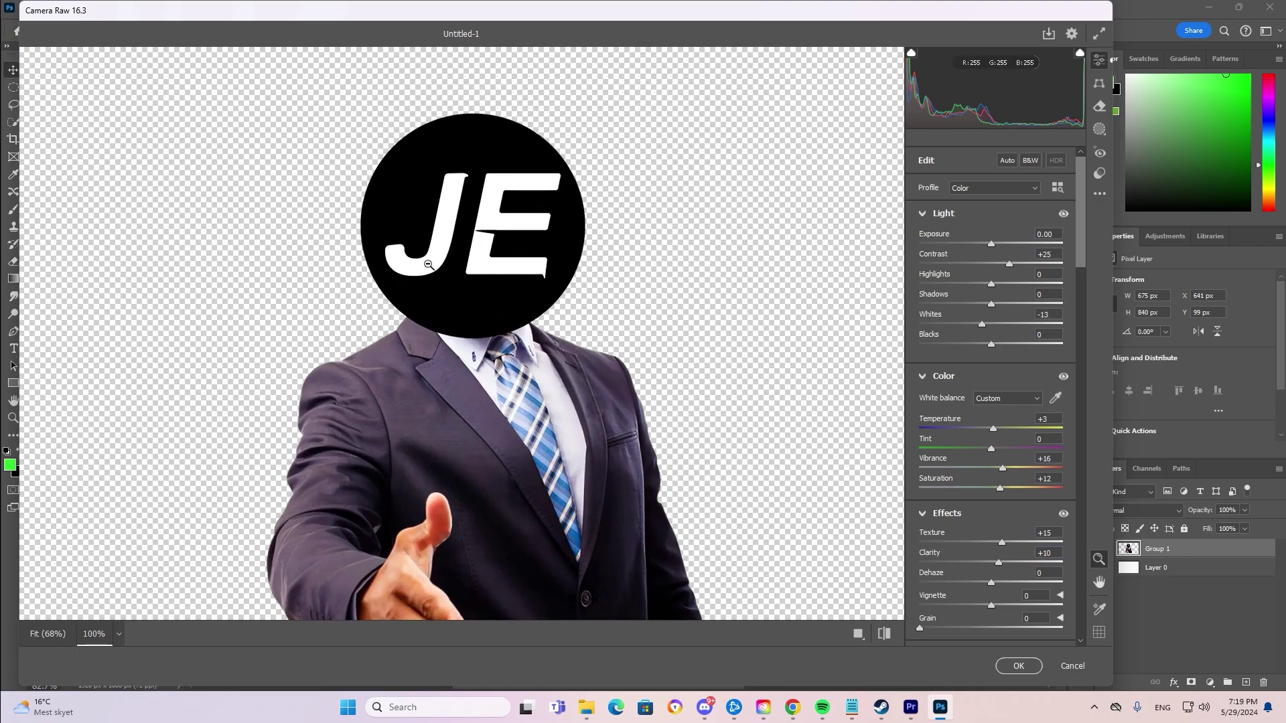
{"action": "left_click", "coordinate": [429, 265]}
{"action": "left_click", "coordinate": [431, 239]}
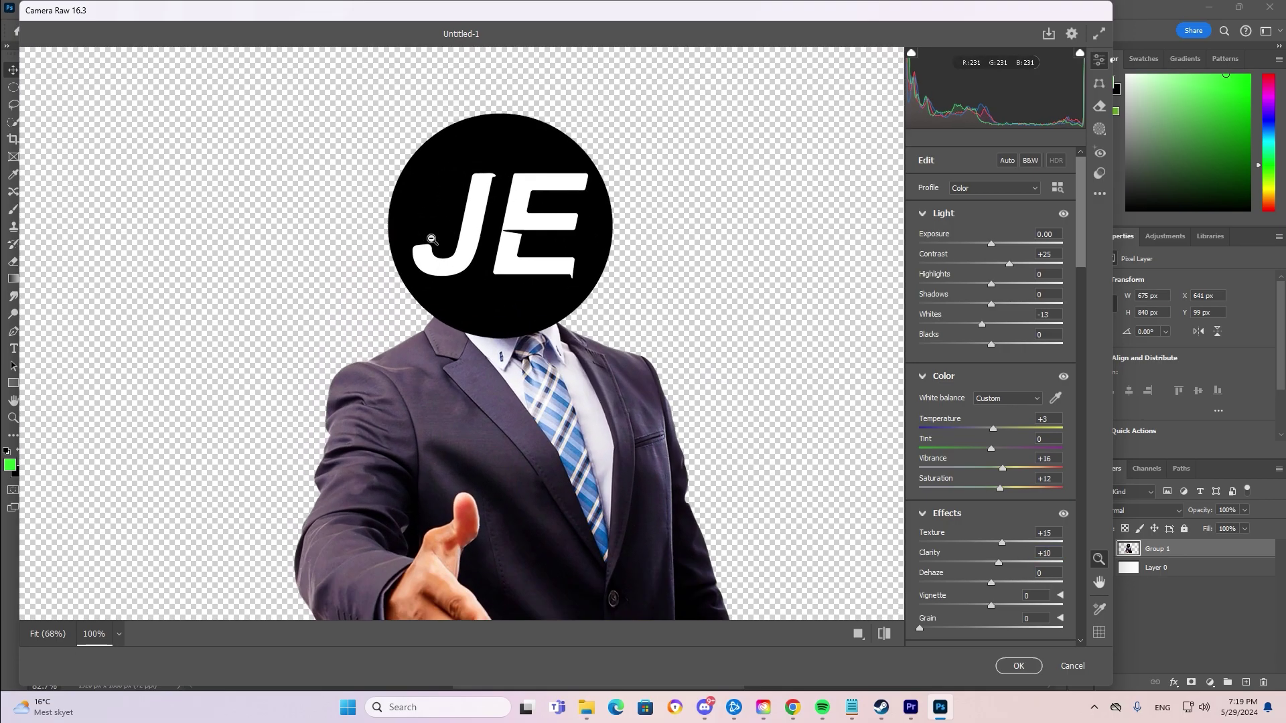
- Set Sharpening and Noise Reduction to 70 each and compare the avatar before and after the edits
{"action": "scroll", "coordinate": [600, 396], "scroll_direction": "down", "scroll_amount": 3}
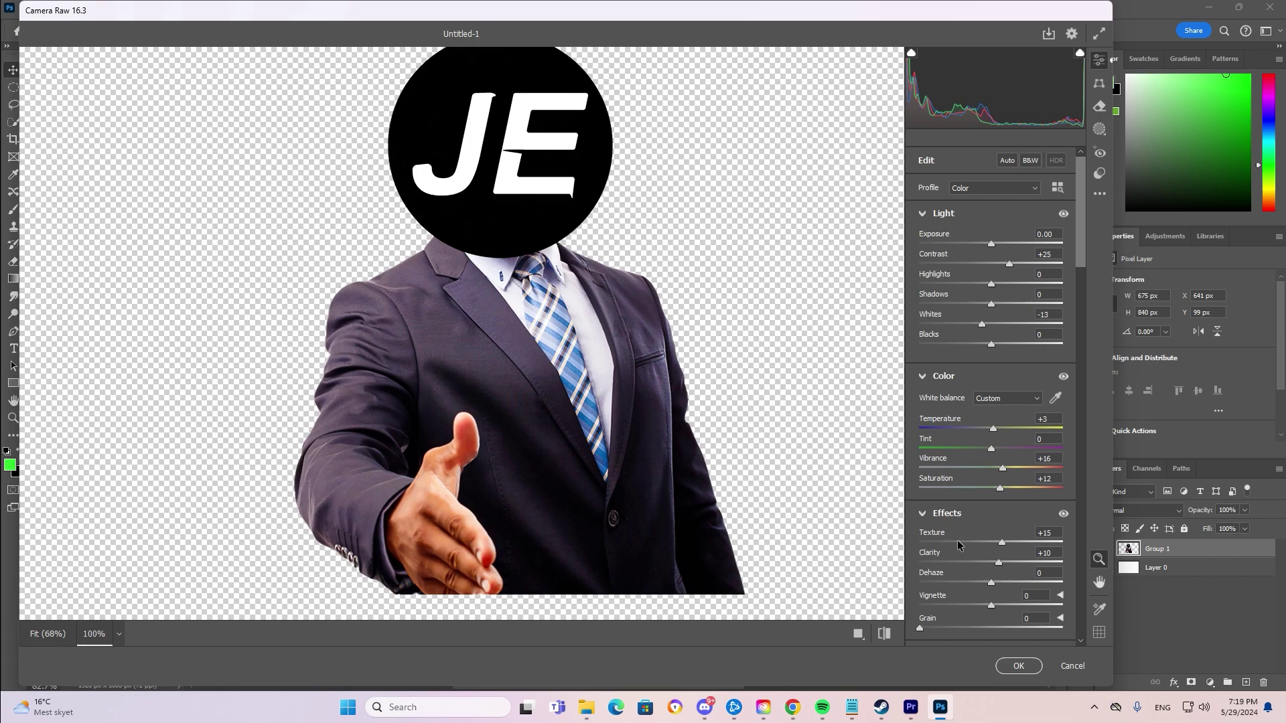
{"action": "scroll", "coordinate": [947, 569], "scroll_direction": "down", "scroll_amount": 10}
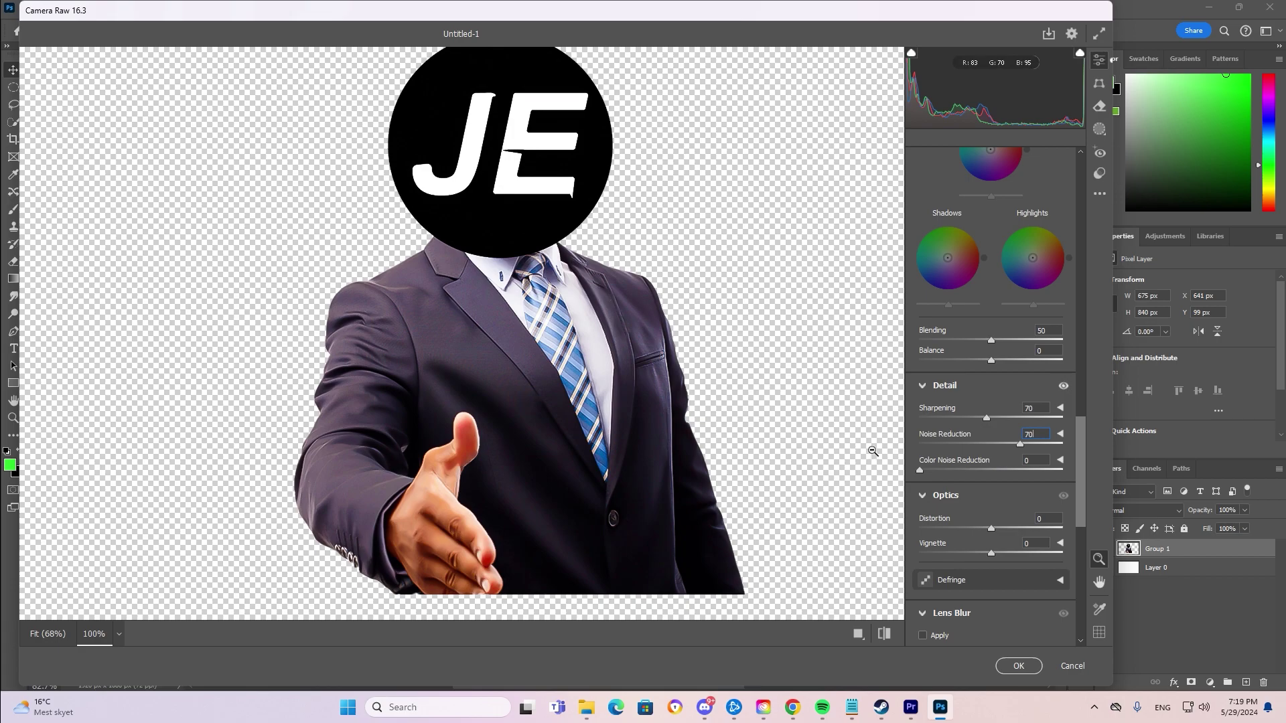
{"action": "left_click", "coordinate": [885, 634]}
{"action": "left_click", "coordinate": [885, 634]}
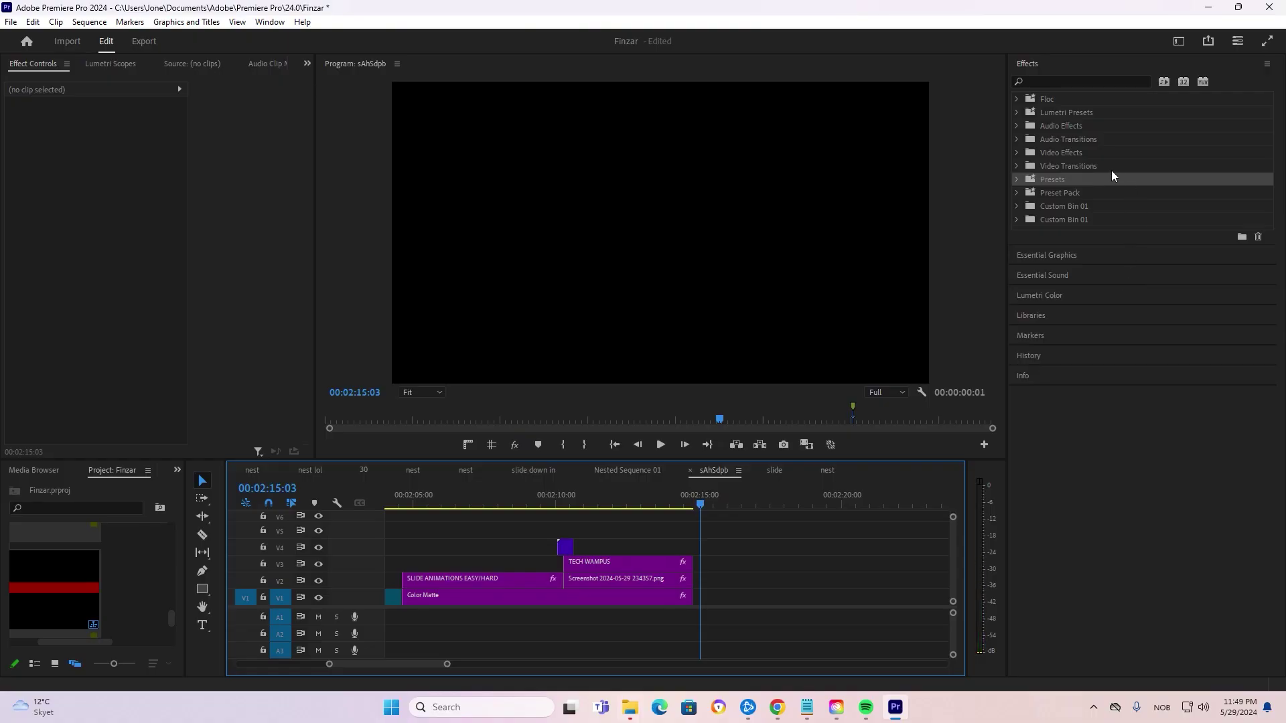
- In Premiere Pro, import the slide animation preset file by Tech Wampus from the Desktop into the effects presets
{"action": "right_click", "coordinate": [1056, 179]}
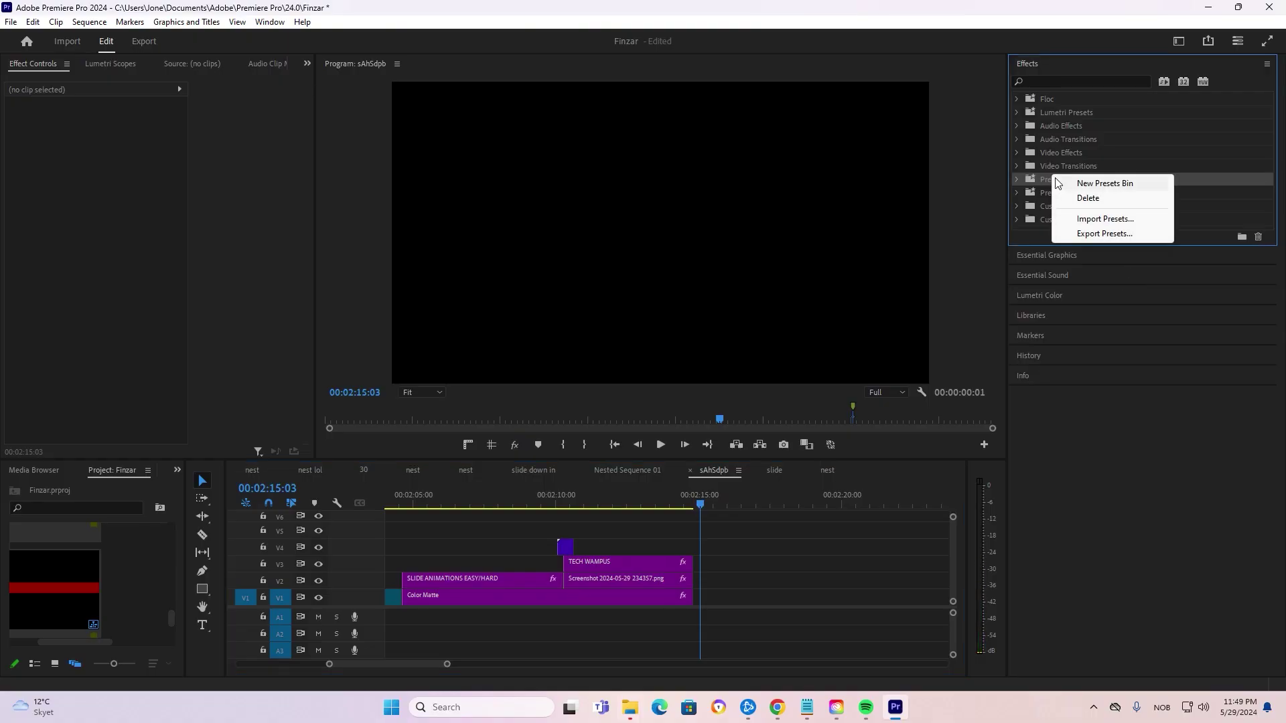
{"action": "left_click", "coordinate": [1088, 217]}
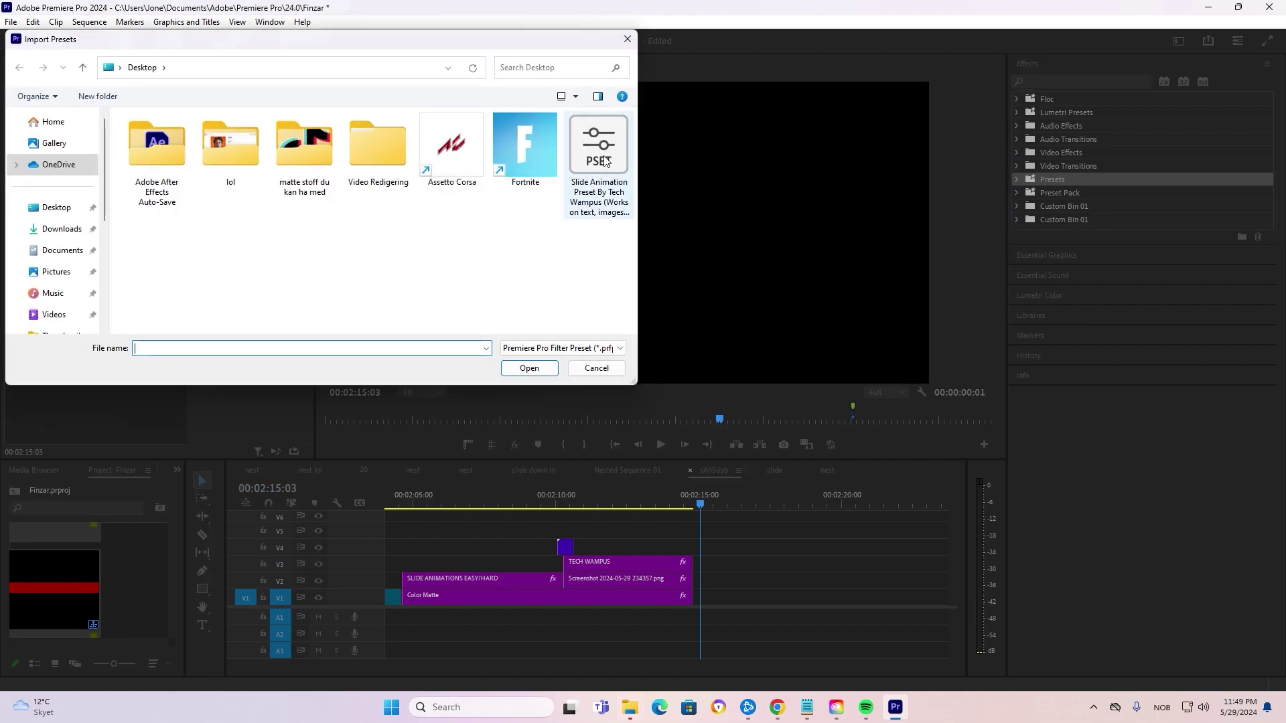
{"action": "left_click", "coordinate": [606, 160]}
{"action": "left_click", "coordinate": [529, 368]}
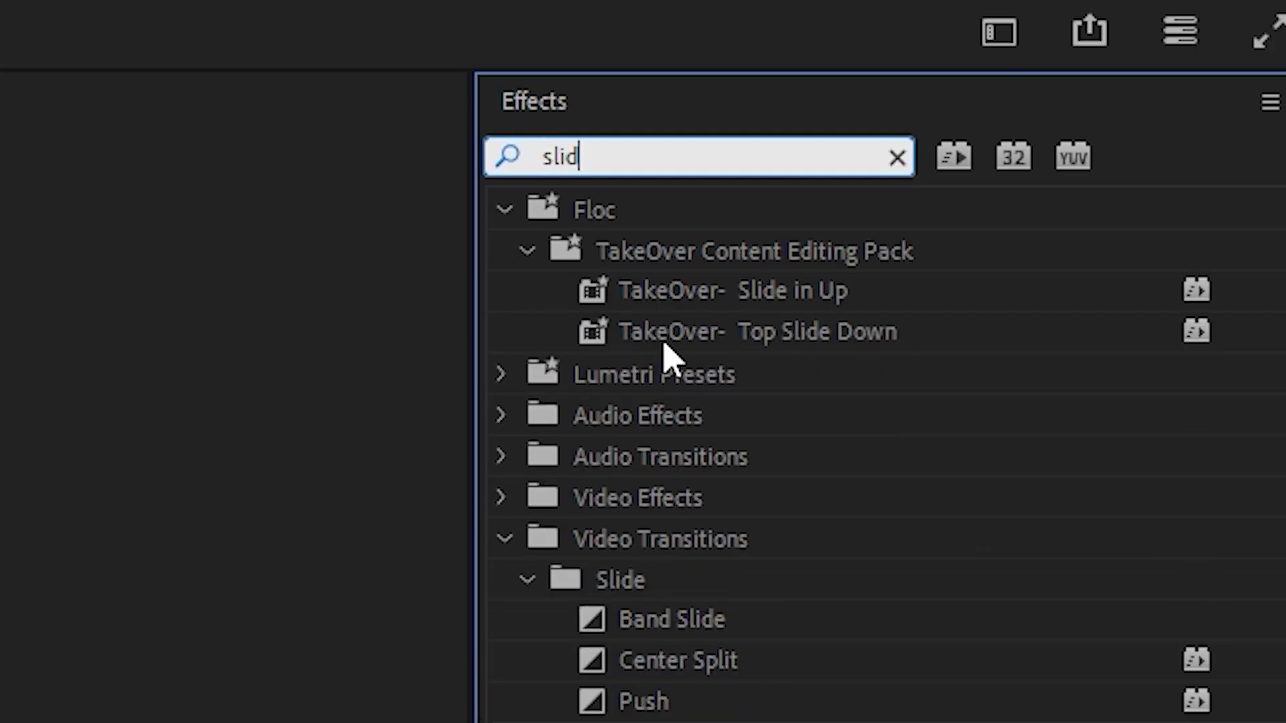
- Search the effects for "slide", apply the Slide UP (IN) preset to the tenkefjes.png clip and preview the animation
{"action": "type", "text": "e"}
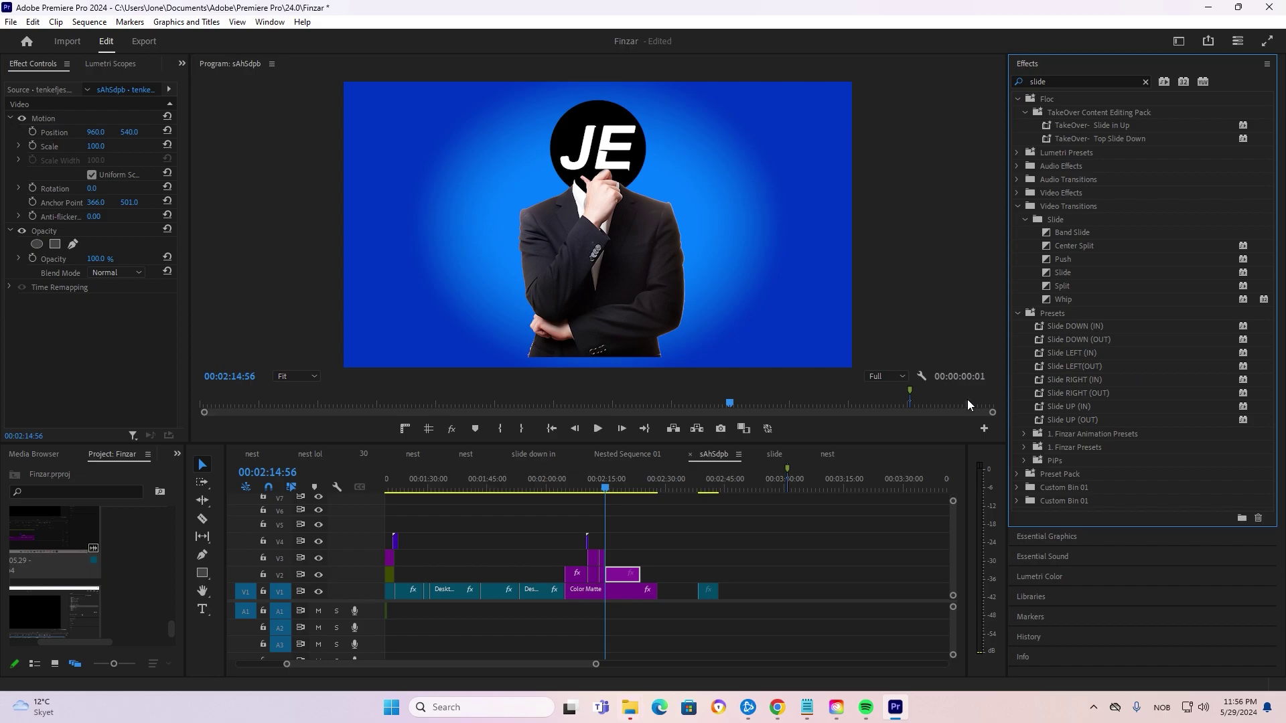
{"action": "left_click_drag", "start_coordinate": [595, 664], "coordinate": [476, 664]}
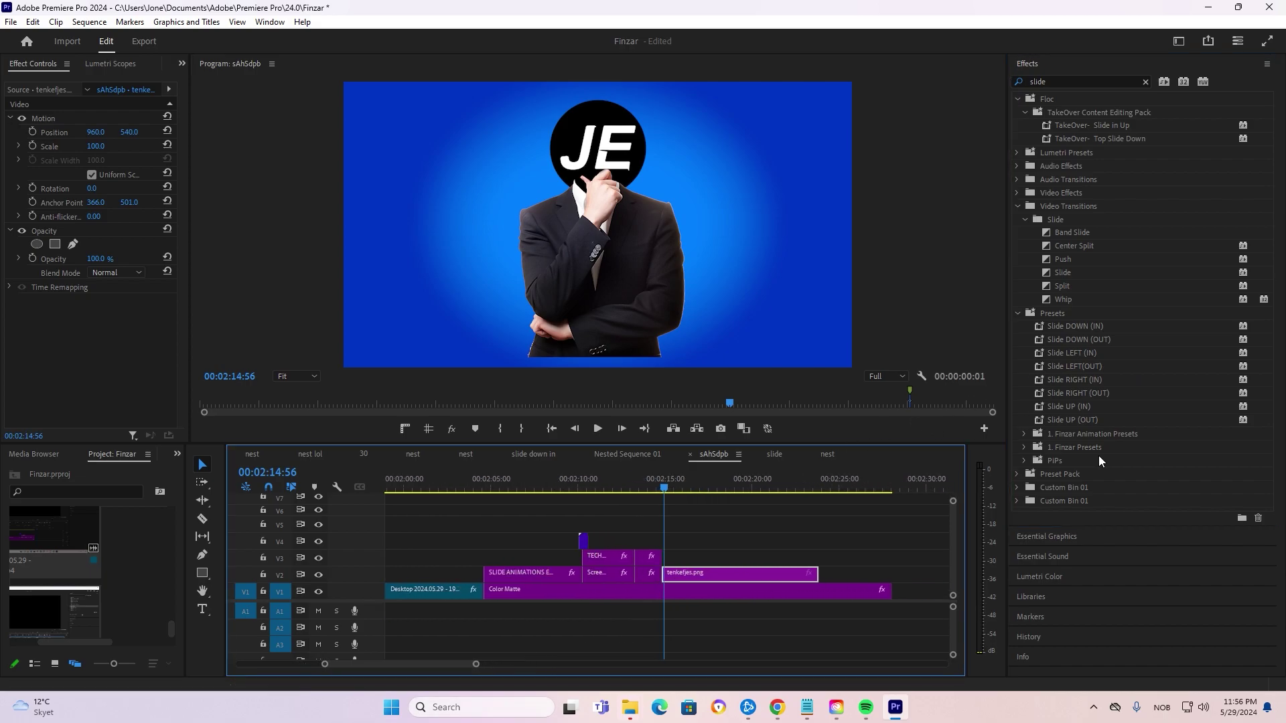
{"action": "left_click_drag", "start_coordinate": [1080, 328], "coordinate": [1090, 329]}
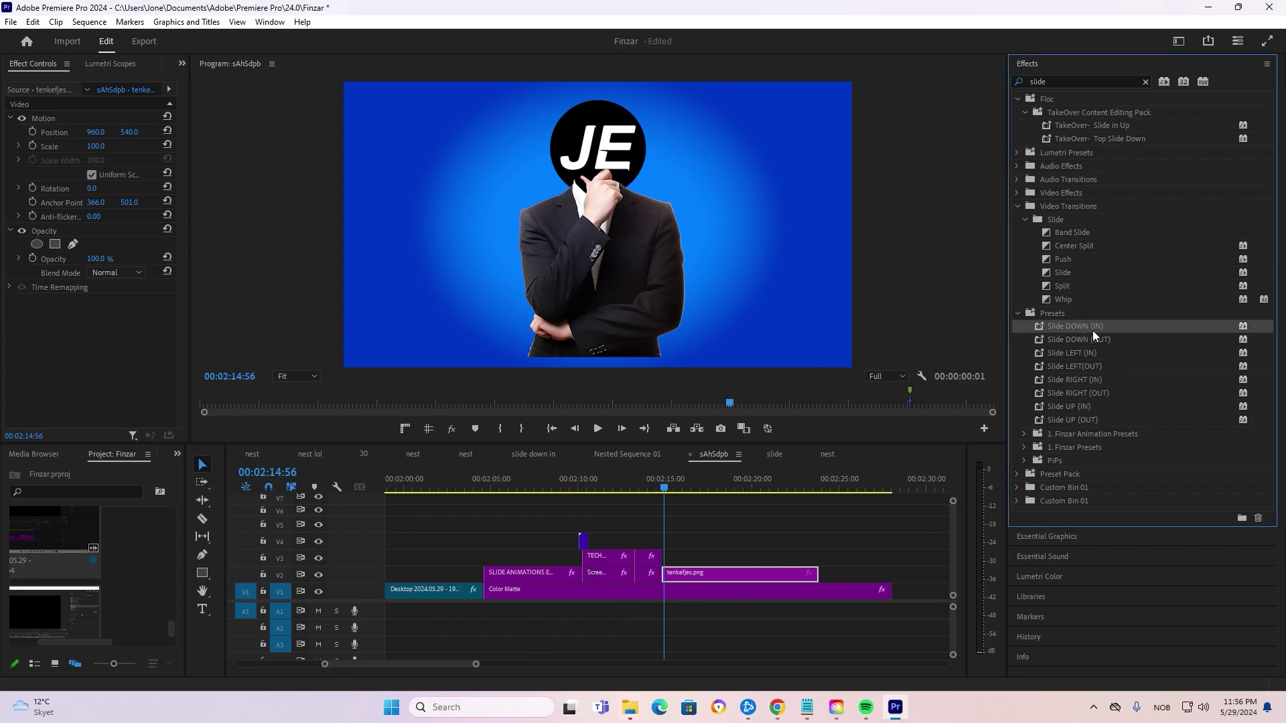
{"action": "left_click_drag", "start_coordinate": [1075, 406], "coordinate": [683, 590]}
{"action": "key", "text": "space"}
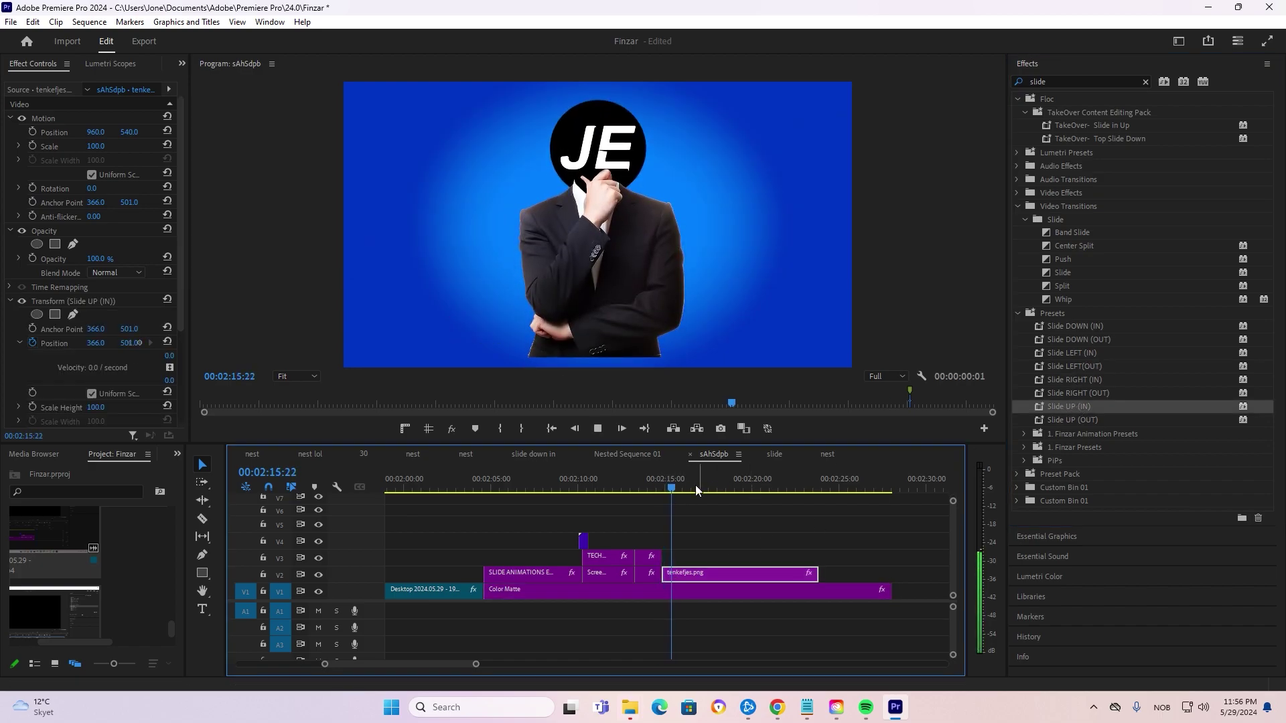
{"action": "key", "text": "space"}
{"action": "left_click", "coordinate": [658, 486]}
{"action": "key", "text": "space"}
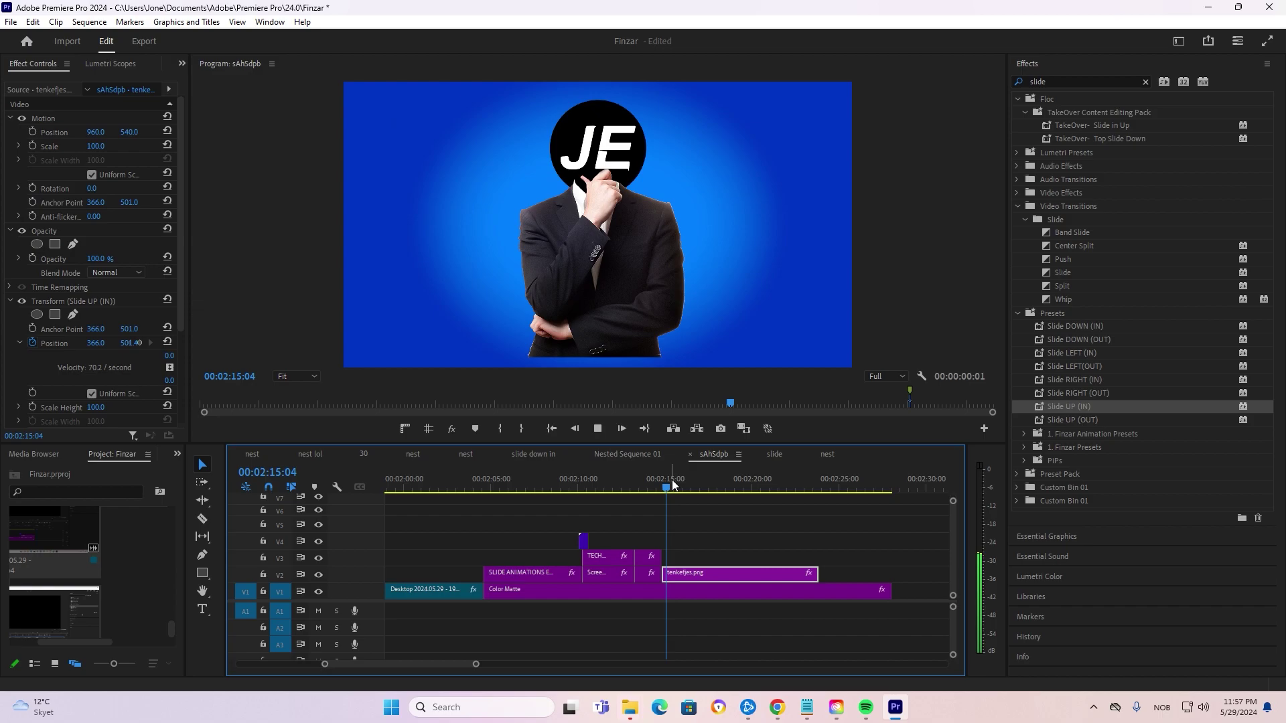
{"action": "key", "text": "space"}
- Set the tenkefjes.png clip's scale to 119 and vertical position to 547, and play back the slide-in
{"action": "left_click_drag", "start_coordinate": [95, 146], "coordinate": [134, 132]}
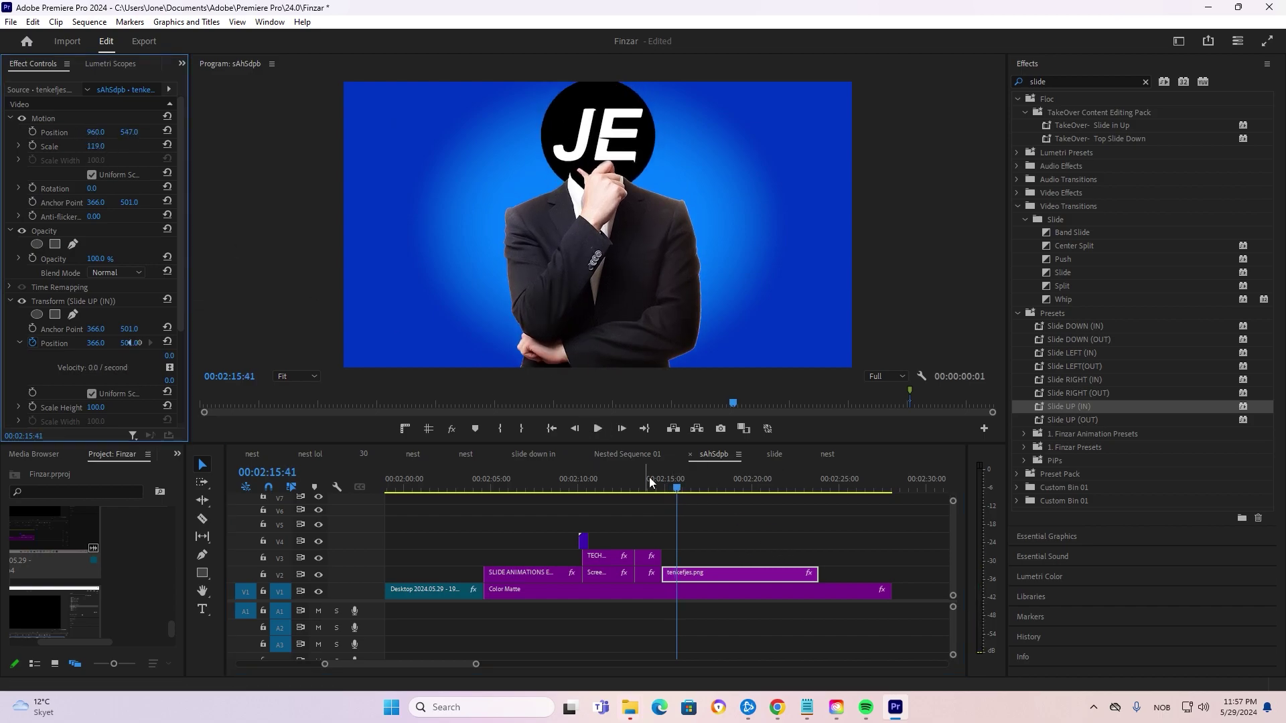
{"action": "left_click_drag", "start_coordinate": [675, 488], "coordinate": [647, 488]}
{"action": "key", "text": "space"}
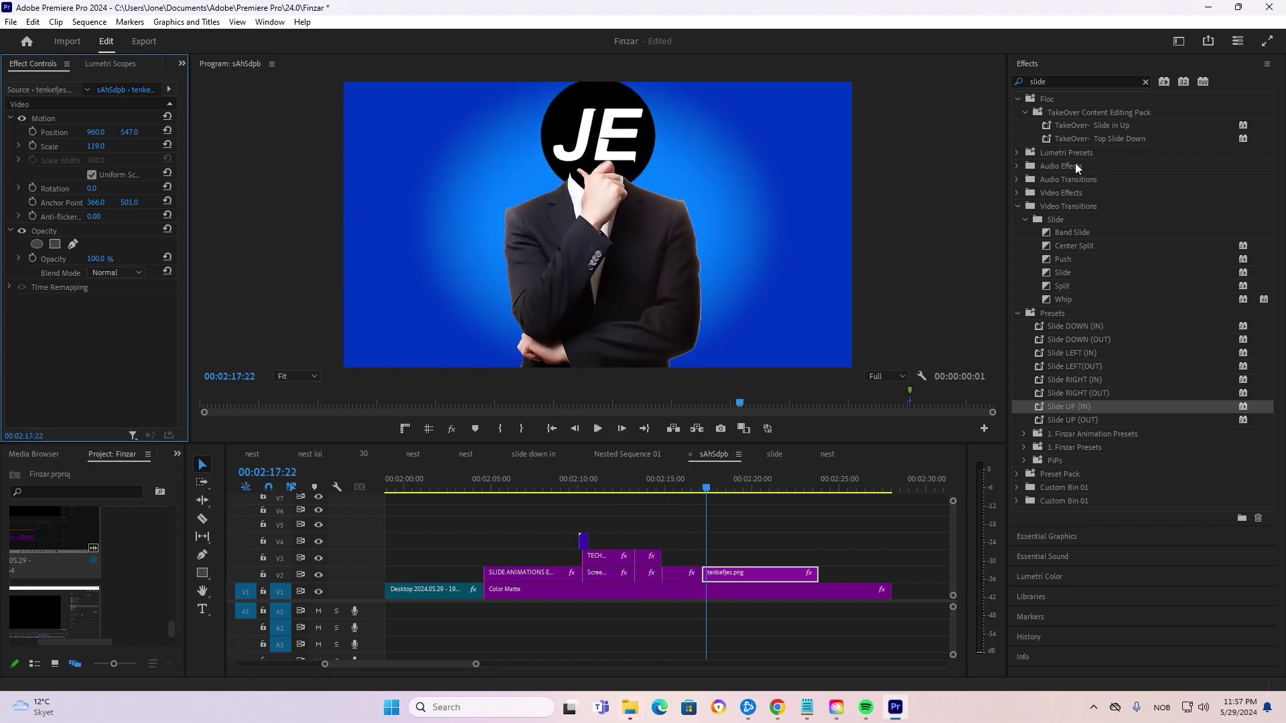
- Search the effects for "transform" and apply the Transform effect to the second part of the tenkefjes.png clip
{"action": "left_click", "coordinate": [1066, 82]}
{"action": "key", "text": "BackSpace"}
{"action": "key", "text": "BackSpace"}
{"action": "key", "text": "BackSpace"}
{"action": "key", "text": "BackSpace"}
{"action": "key", "text": "BackSpace"}
{"action": "type", "text": "transform"}
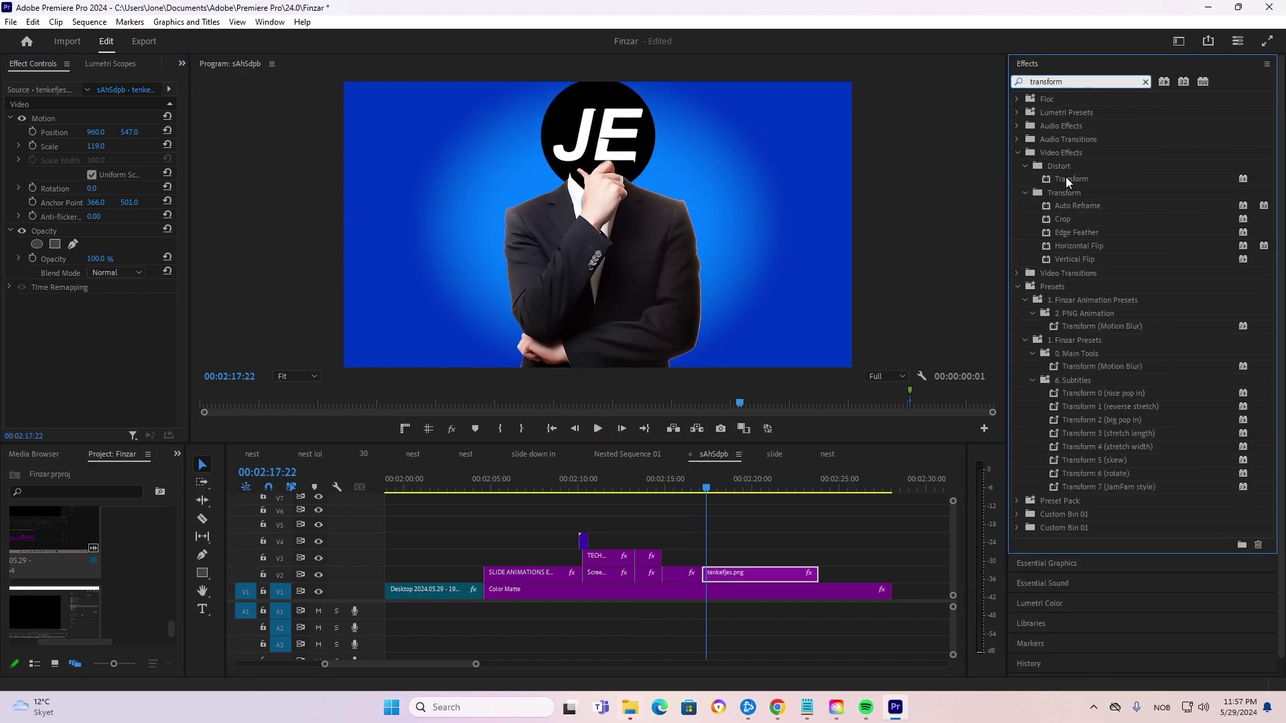
{"action": "left_click_drag", "start_coordinate": [1066, 177], "coordinate": [756, 574]}
- Disable the composition's shutter angle in the Transform effect and set its Shutter Angle to 180
{"action": "scroll", "coordinate": [64, 351], "scroll_direction": "down", "scroll_amount": 3}
{"action": "scroll", "coordinate": [63, 353], "scroll_direction": "down", "scroll_amount": 1}
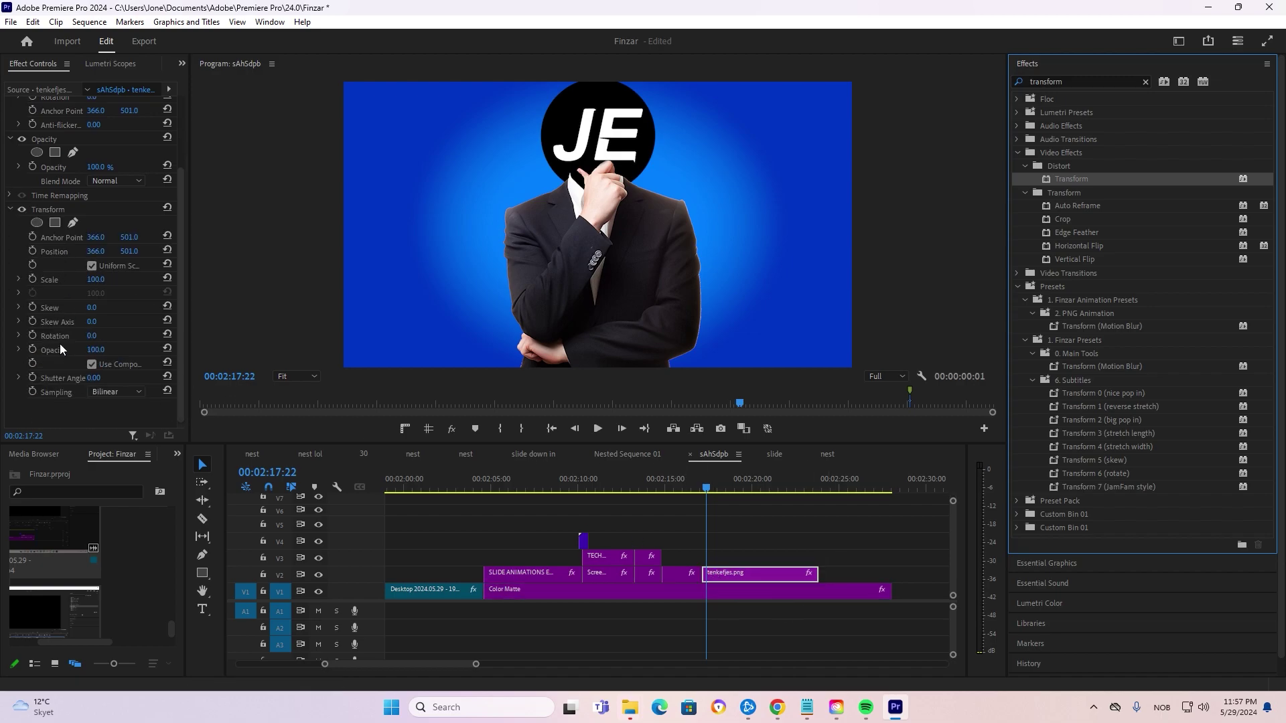
{"action": "left_click", "coordinate": [93, 368]}
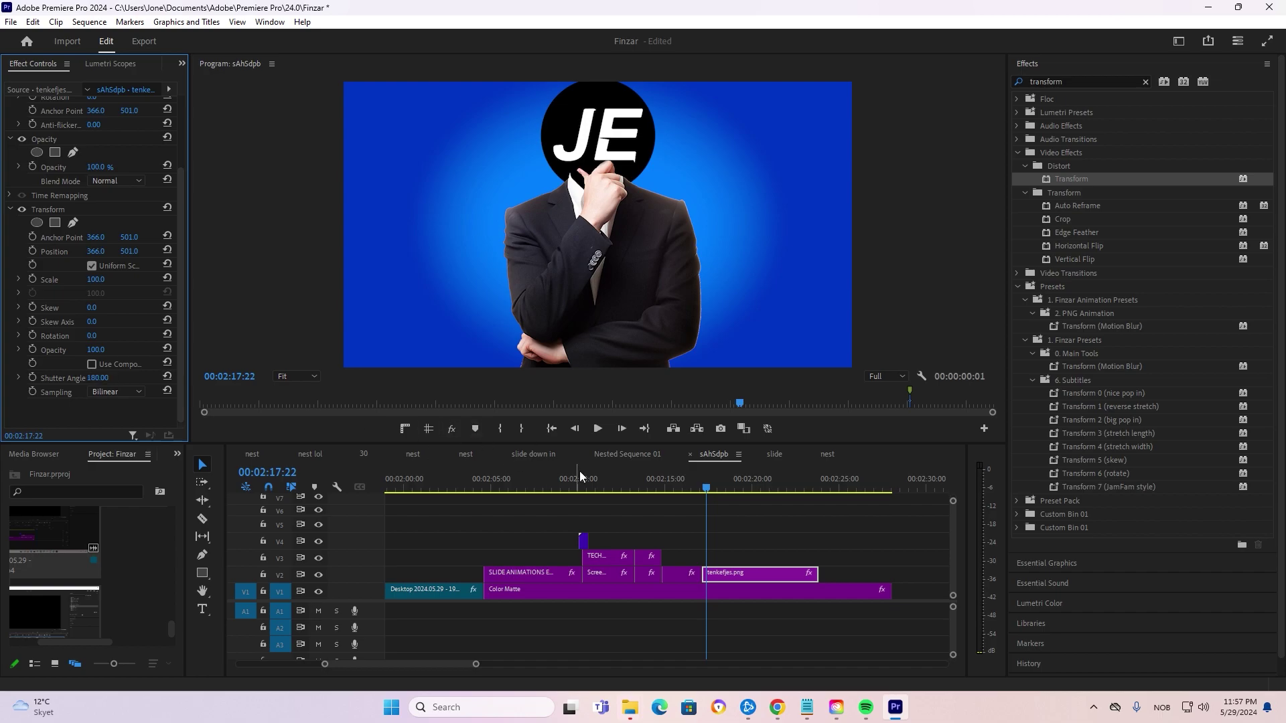
- Keyframe the Transform position of tenkefjes.png to rise from below the frame into place at 00:02:19:01, and play it back
{"action": "left_click_drag", "start_coordinate": [711, 488], "coordinate": [705, 487]}
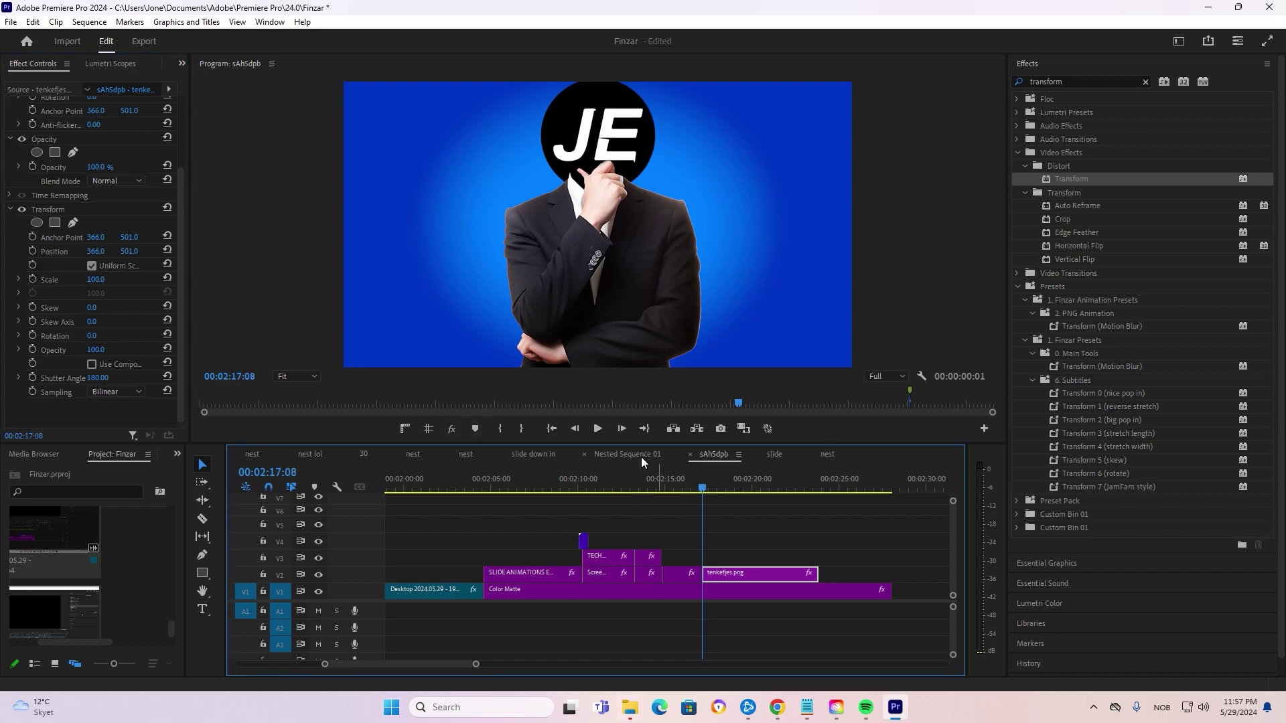
{"action": "left_click_drag", "start_coordinate": [130, 251], "coordinate": [199, 251]}
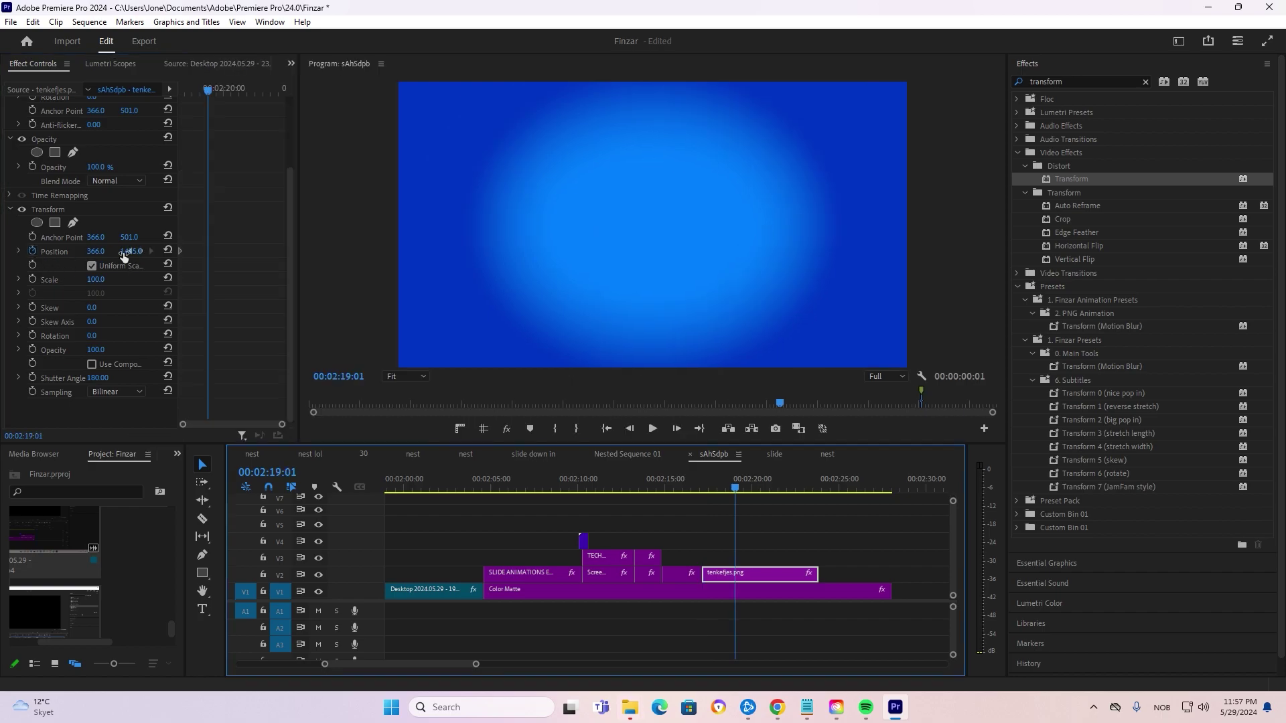
{"action": "left_click_drag", "start_coordinate": [122, 252], "coordinate": [203, 254]}
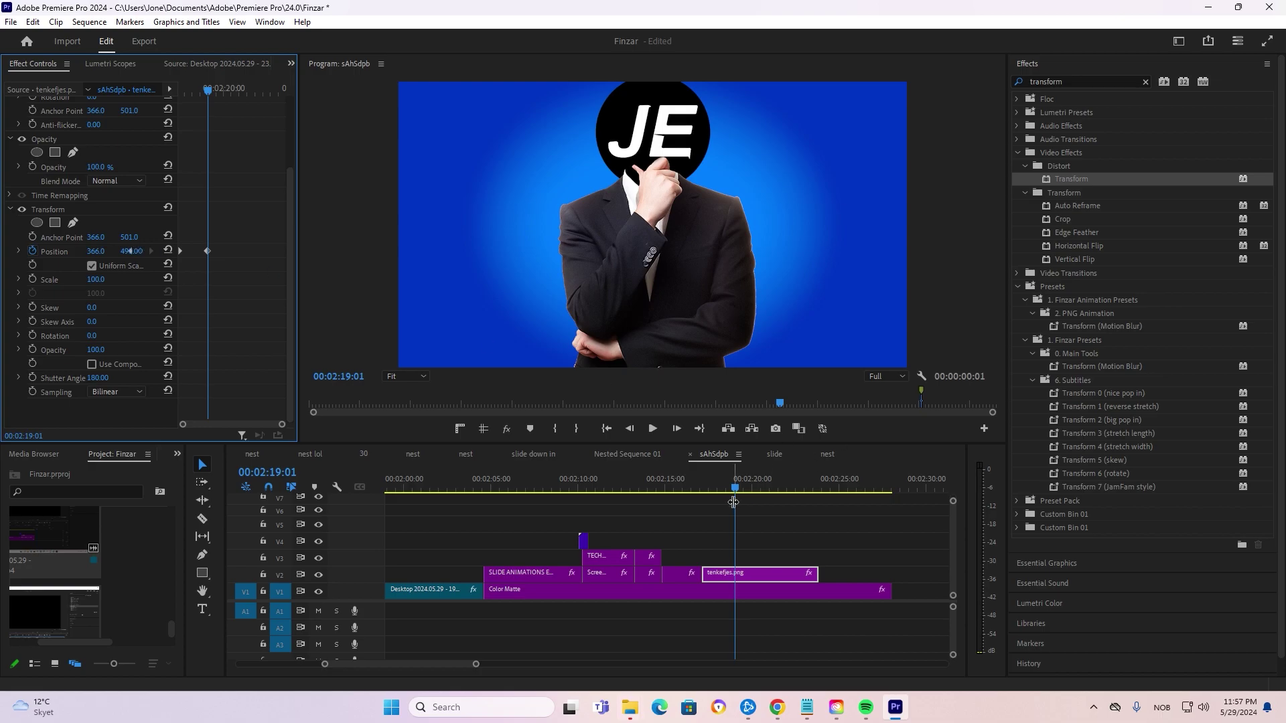
{"action": "left_click_drag", "start_coordinate": [737, 494], "coordinate": [698, 494]}
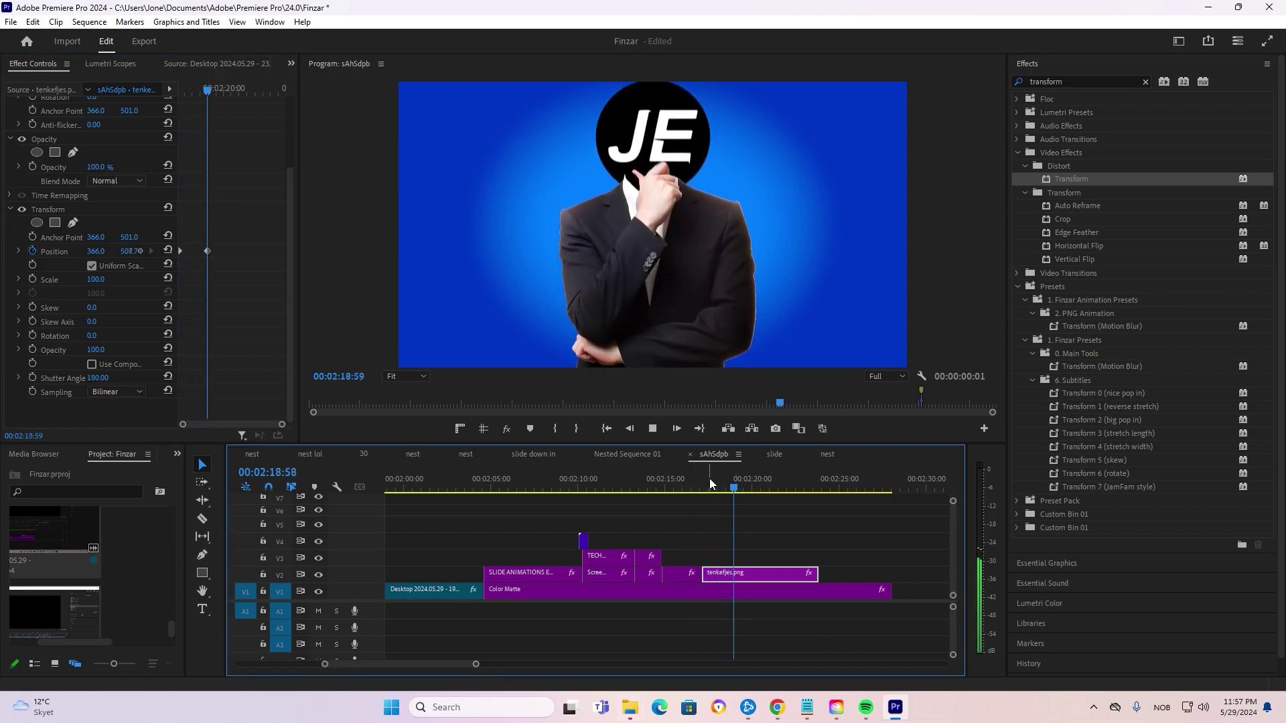
{"action": "key", "text": "space"}
- Apply Ease In temporal interpolation to the Transform position keyframes of tenkefjes.png and play back the slide
{"action": "left_click", "coordinate": [195, 265]}
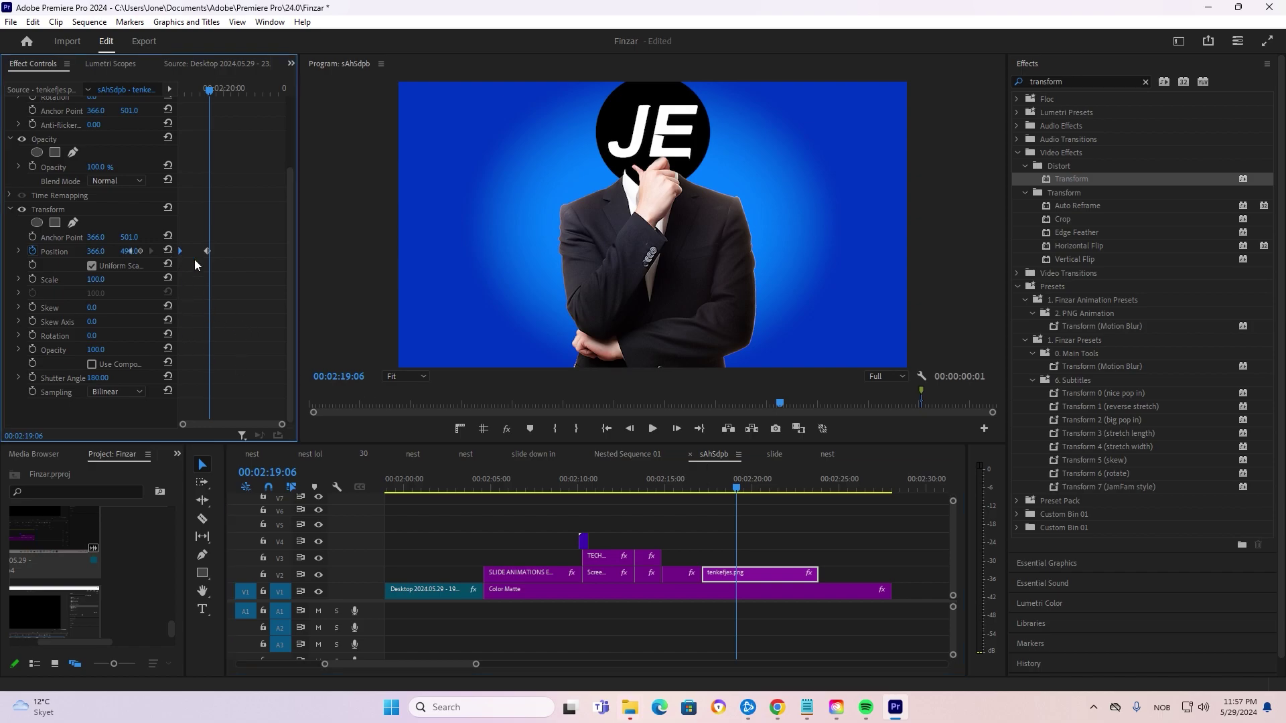
{"action": "right_click", "coordinate": [208, 253]}
{"action": "mouse_move", "coordinate": [268, 363]}
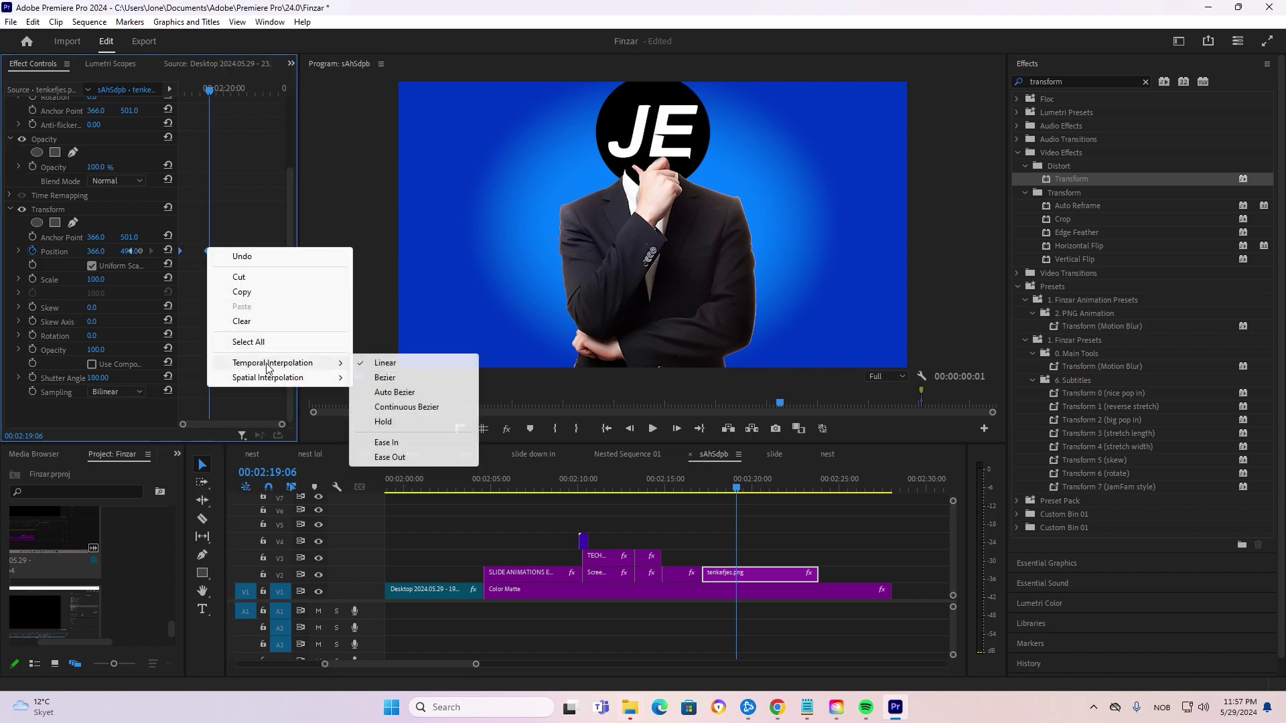
{"action": "left_click", "coordinate": [395, 444]}
{"action": "left_click_drag", "start_coordinate": [209, 94], "coordinate": [176, 98]}
{"action": "key", "text": "space"}
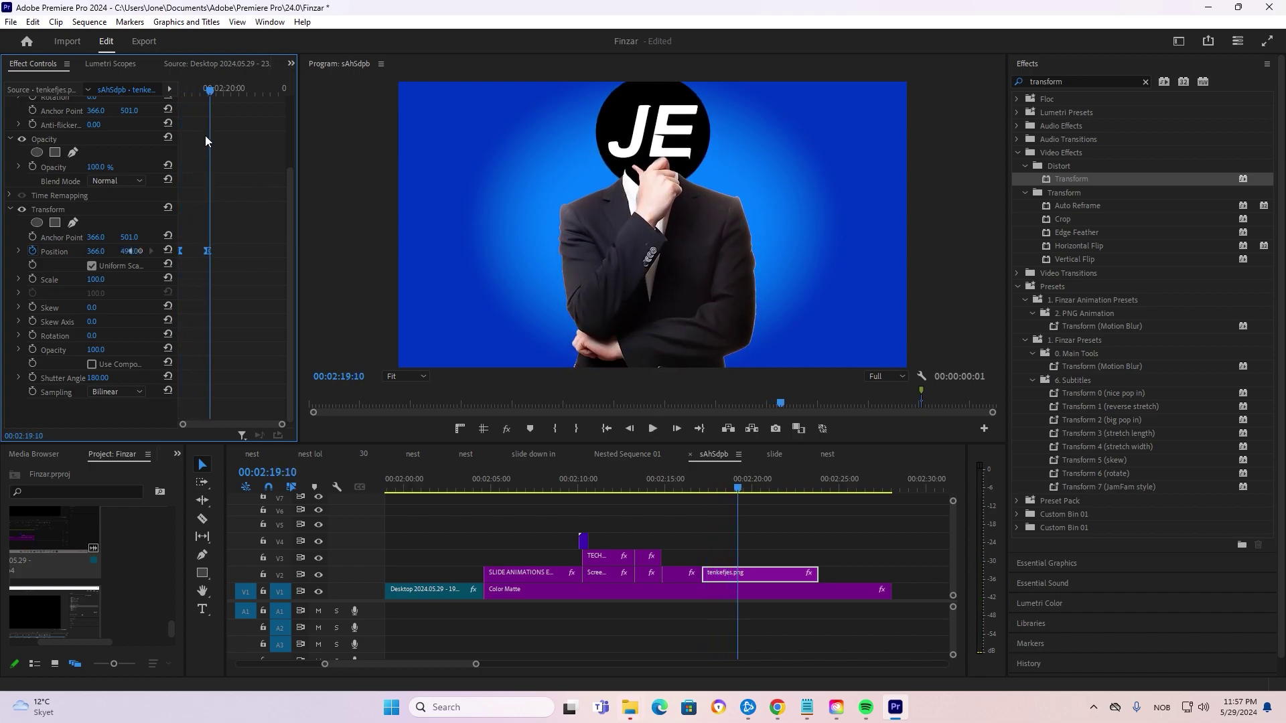
- Expand the position's velocity graph, extend the keyframe handles into a sharp peak midway between the keyframes, and preview the motion
{"action": "left_click", "coordinate": [19, 251]}
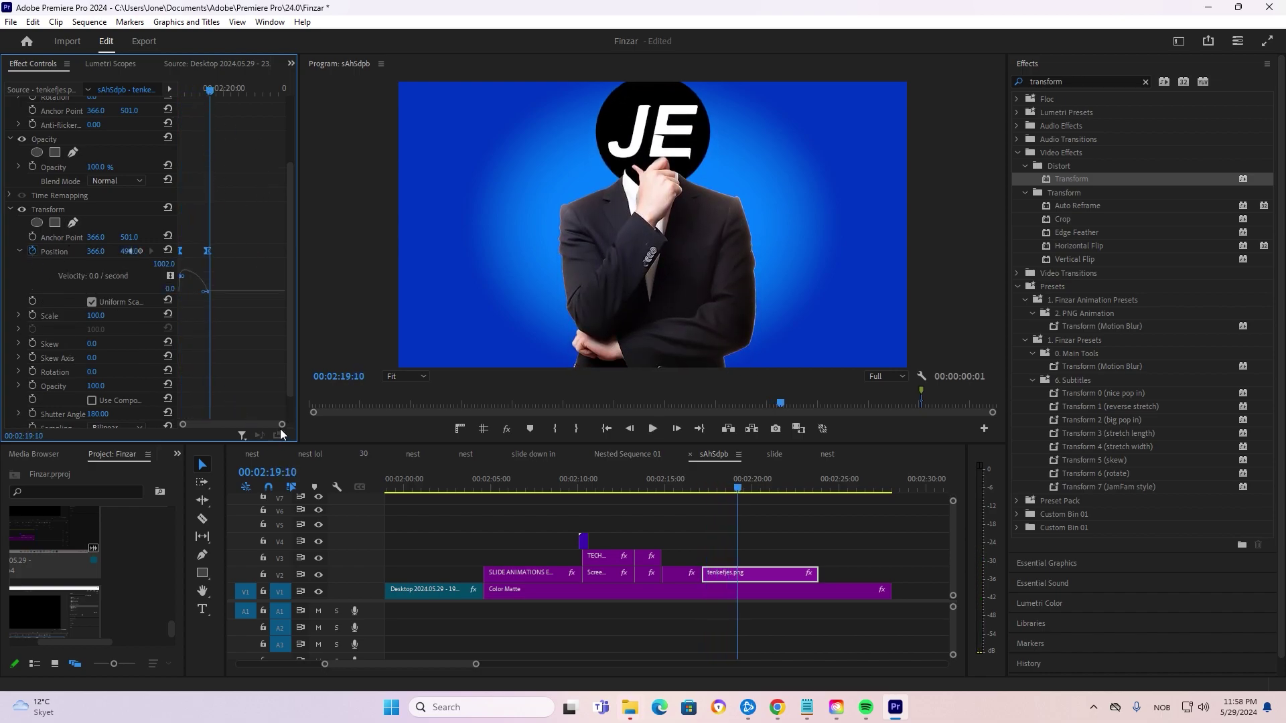
{"action": "left_click_drag", "start_coordinate": [228, 96], "coordinate": [164, 103]}
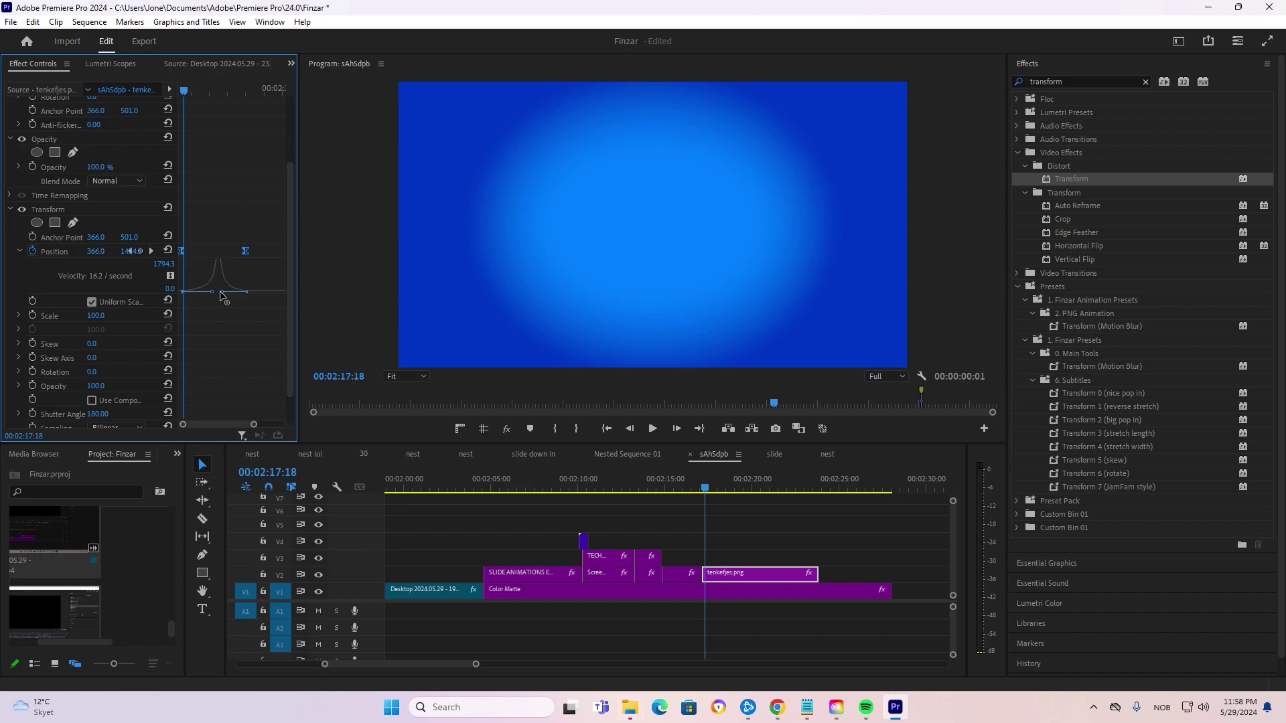
{"action": "key", "text": "space"}
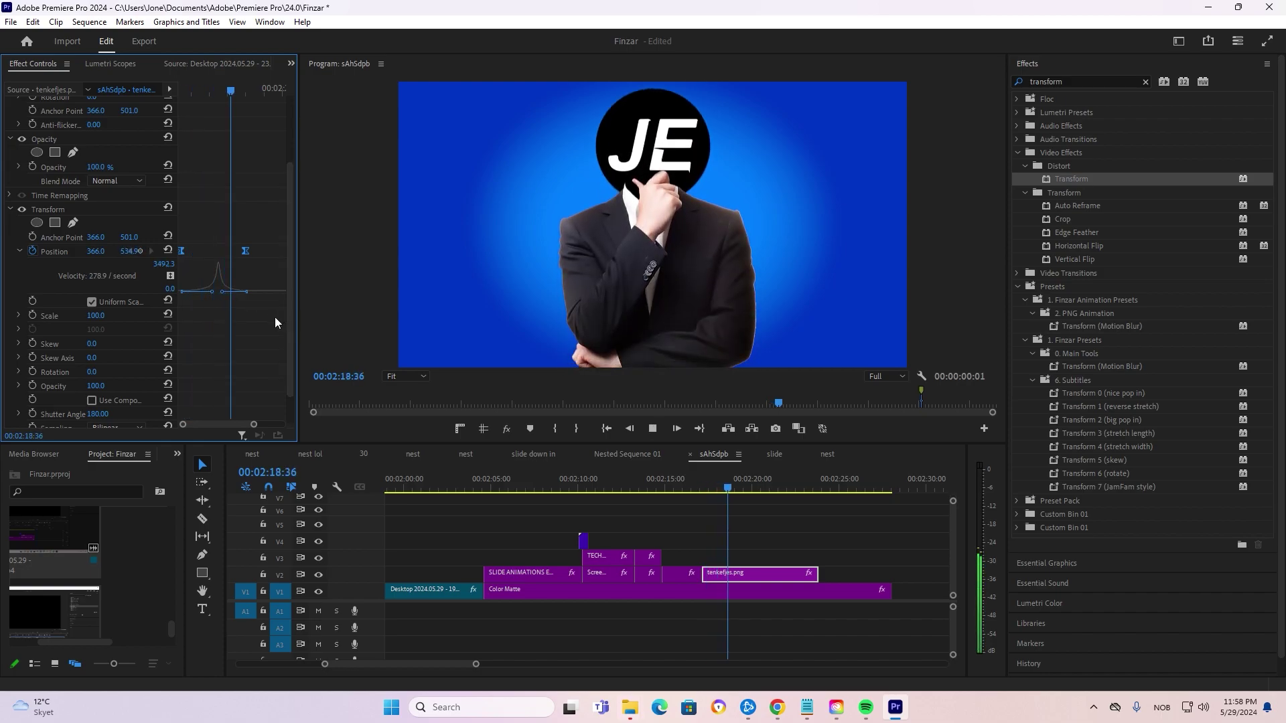
{"action": "left_click_drag", "start_coordinate": [734, 488], "coordinate": [703, 492]}
{"action": "key", "text": "space"}
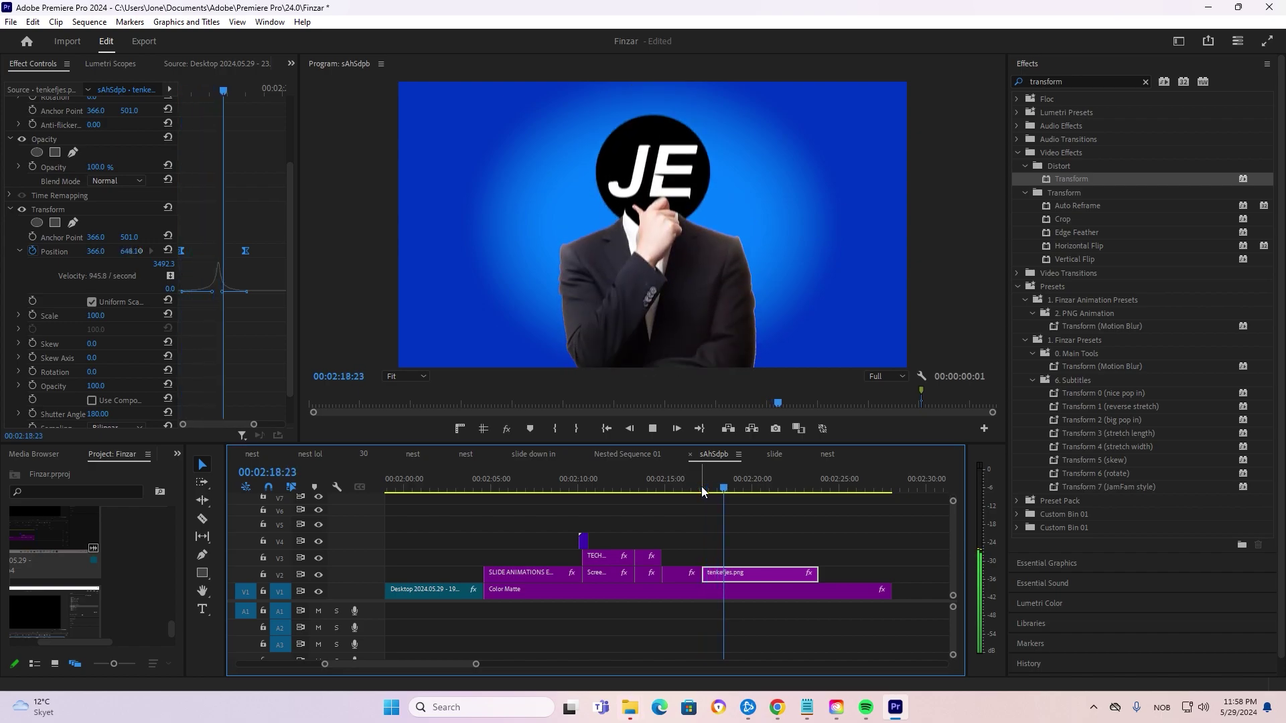
{"action": "key", "text": "space"}
- Shift the velocity curve's peak toward the first position keyframe for a fast start and slow finish, and replay the animation
{"action": "left_click_drag", "start_coordinate": [212, 292], "coordinate": [208, 295]}
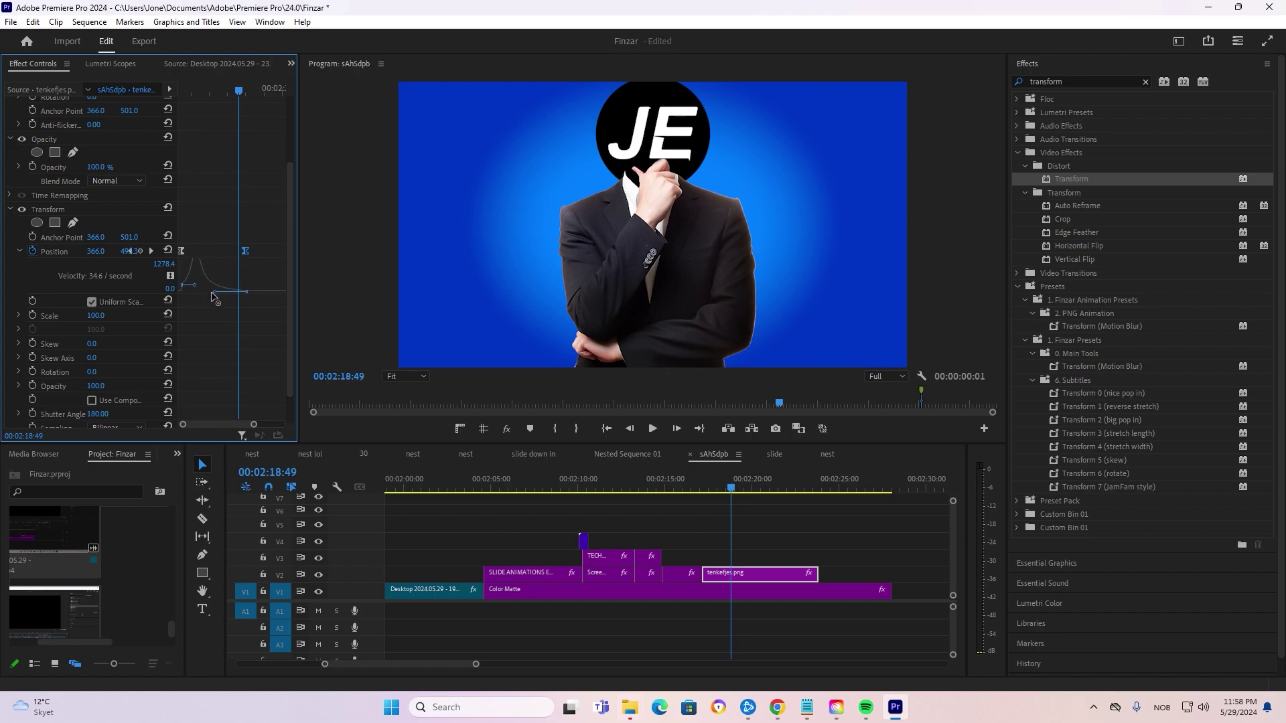
{"action": "left_click_drag", "start_coordinate": [241, 92], "coordinate": [180, 103]}
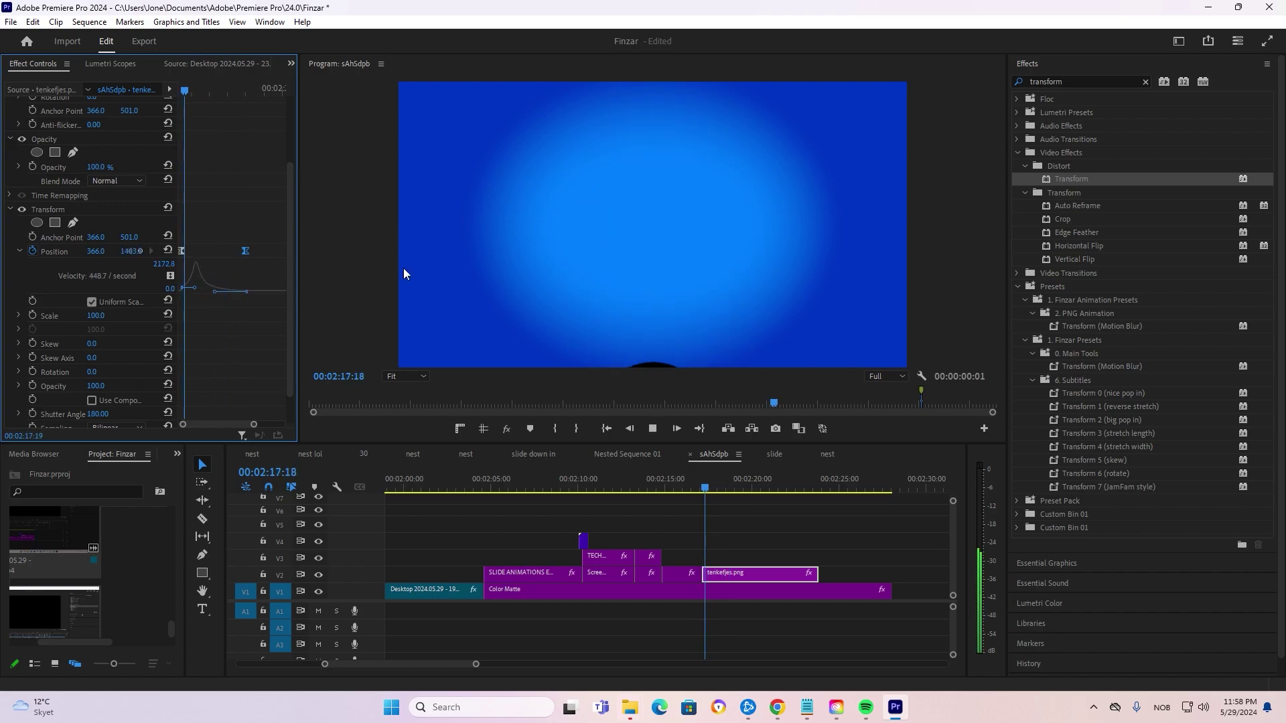
{"action": "key", "text": "space"}
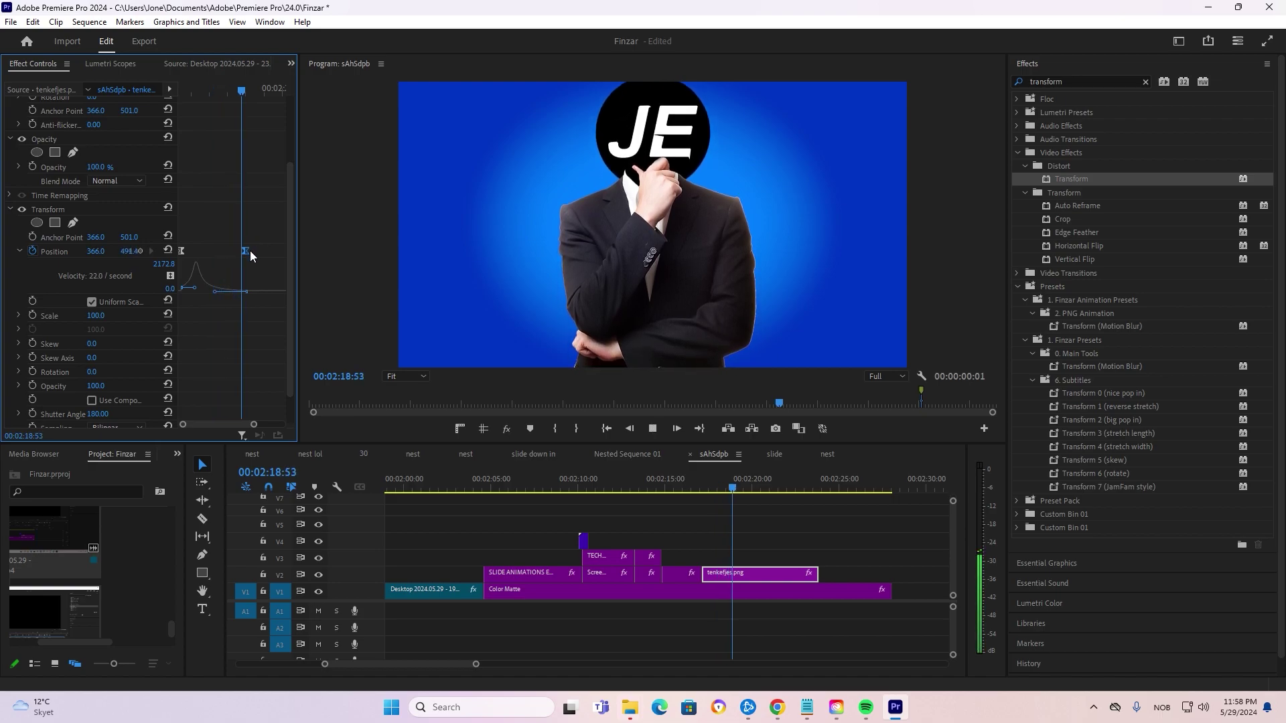
{"action": "left_click_drag", "start_coordinate": [250, 92], "coordinate": [183, 102]}
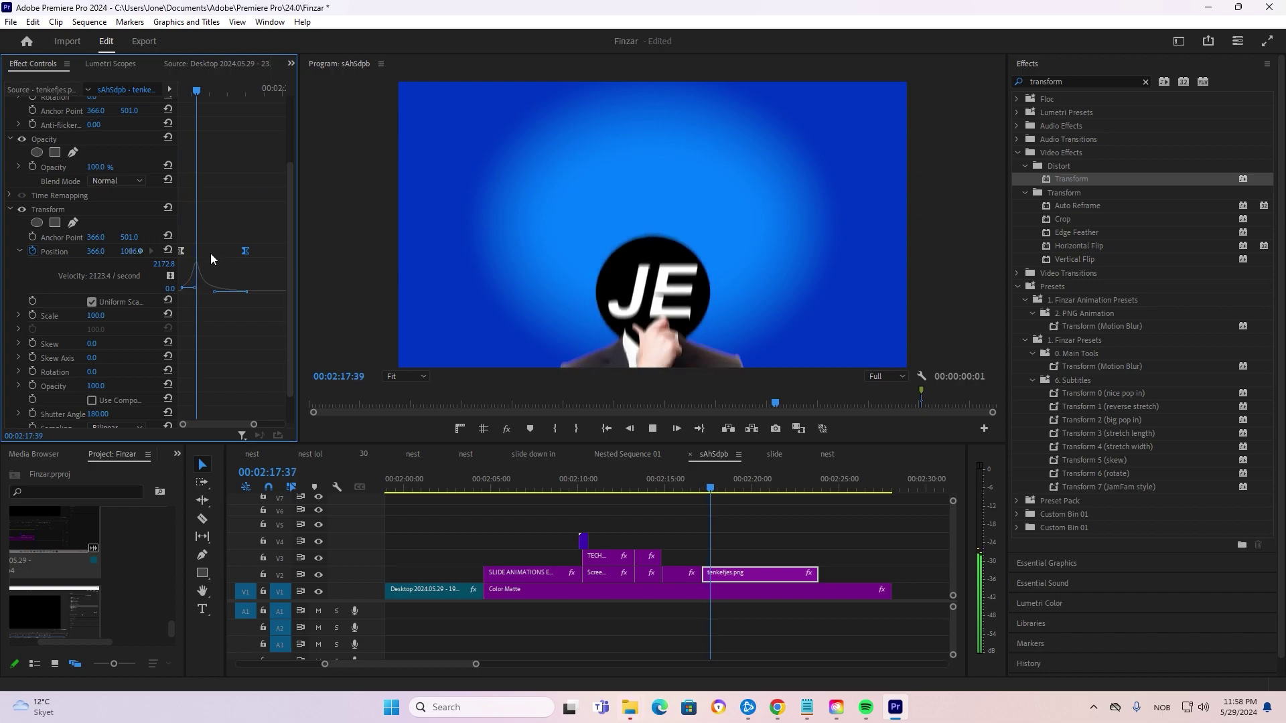
{"action": "key", "text": "space"}
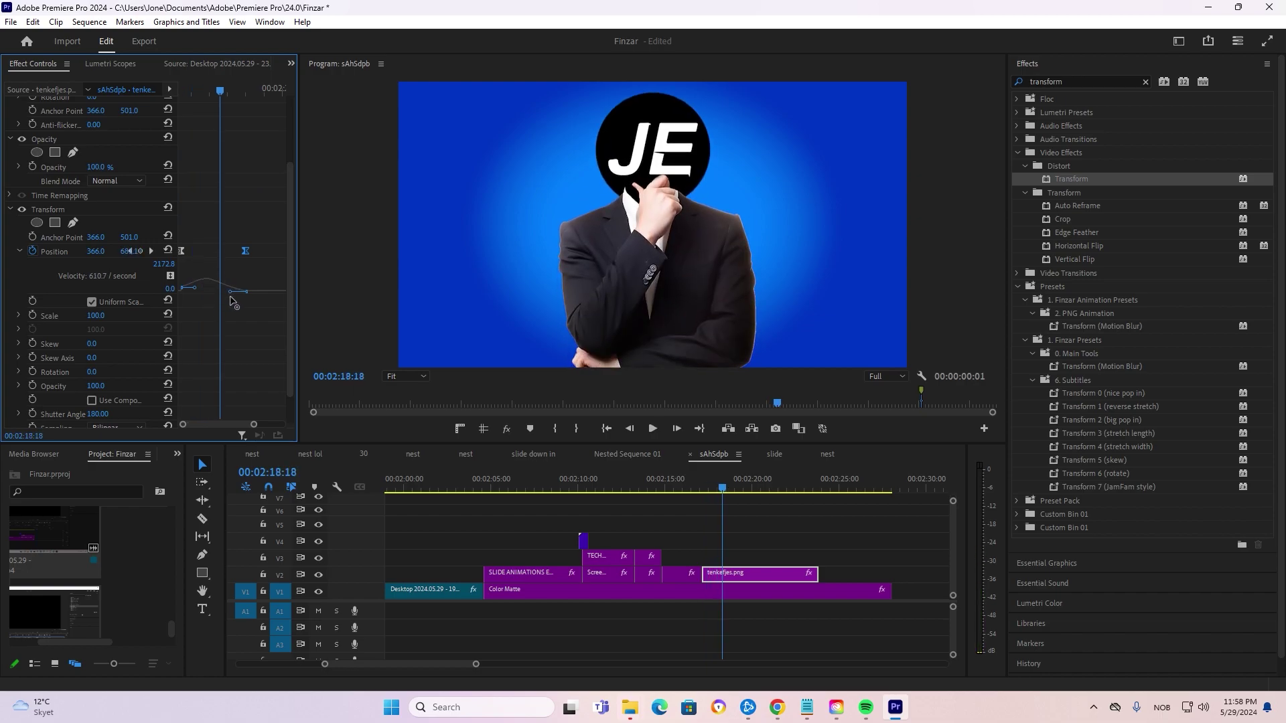
- Readjust both velocity handles, keeping the peak near the first keyframe with a long ease at the end, and preview it
{"action": "left_click_drag", "start_coordinate": [239, 296], "coordinate": [194, 290]}
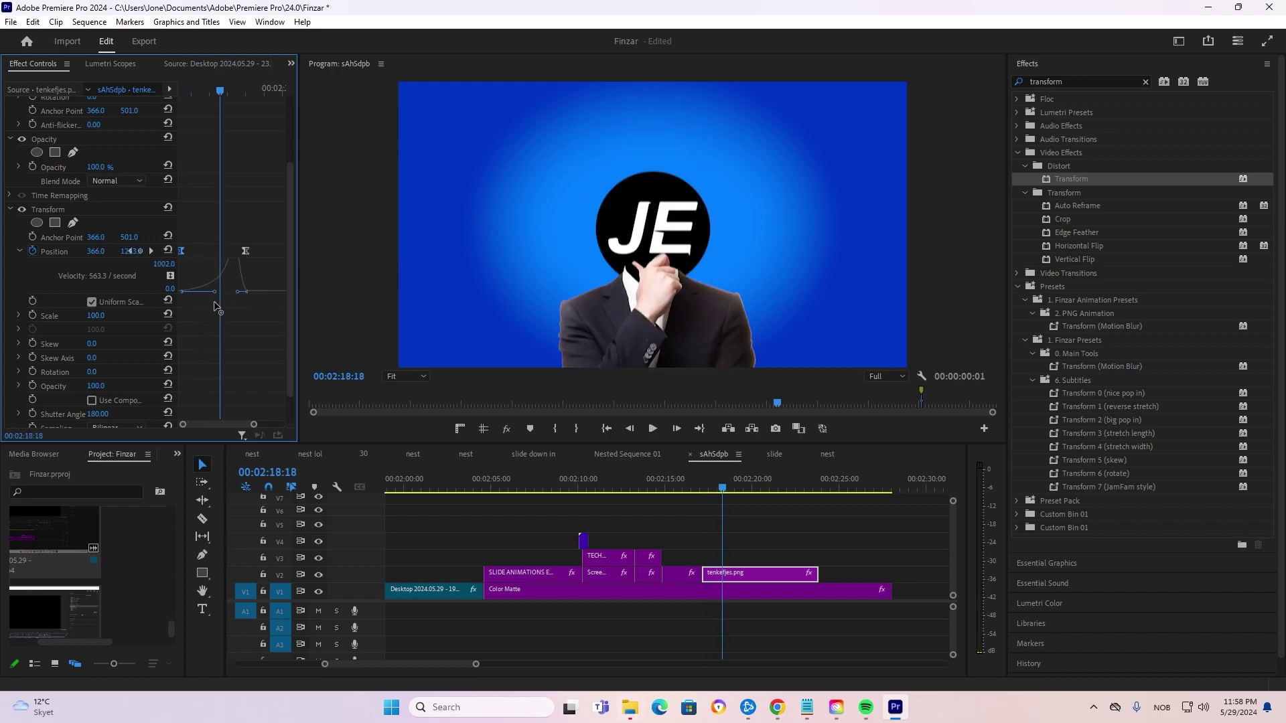
{"action": "left_click_drag", "start_coordinate": [223, 92], "coordinate": [175, 103]}
{"action": "key", "text": "space"}
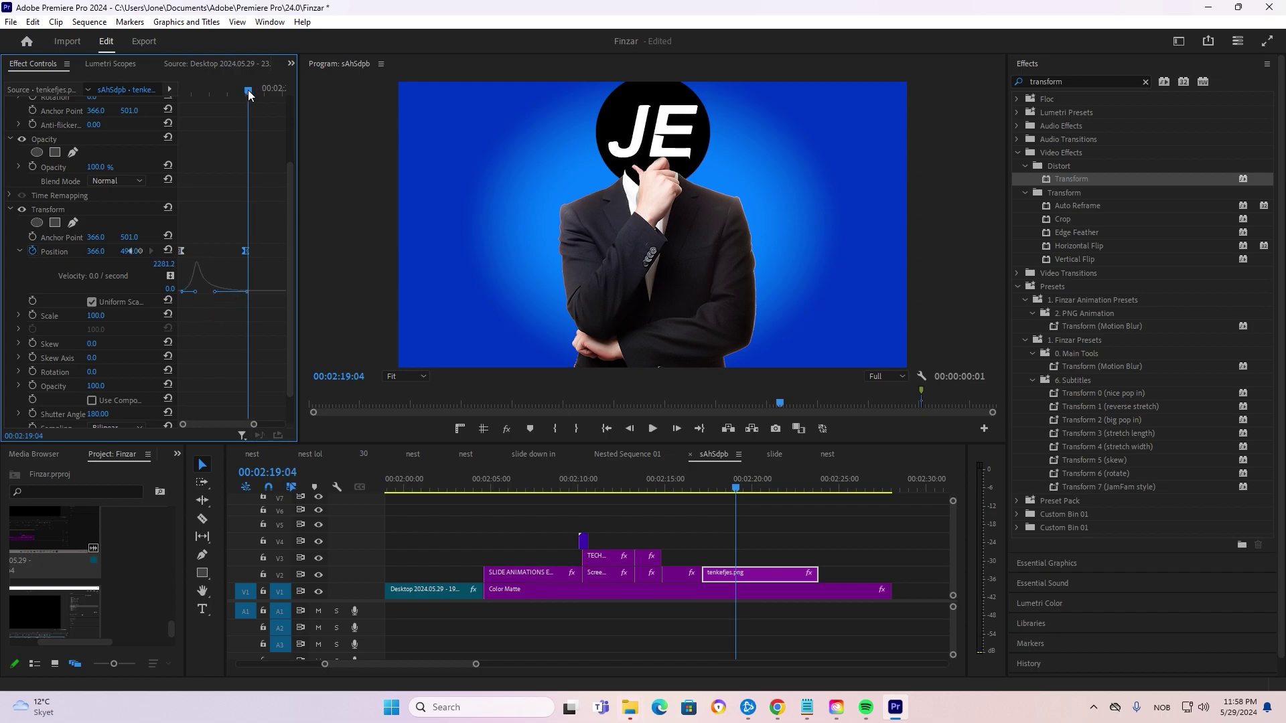
{"action": "left_click_drag", "start_coordinate": [248, 94], "coordinate": [179, 94]}
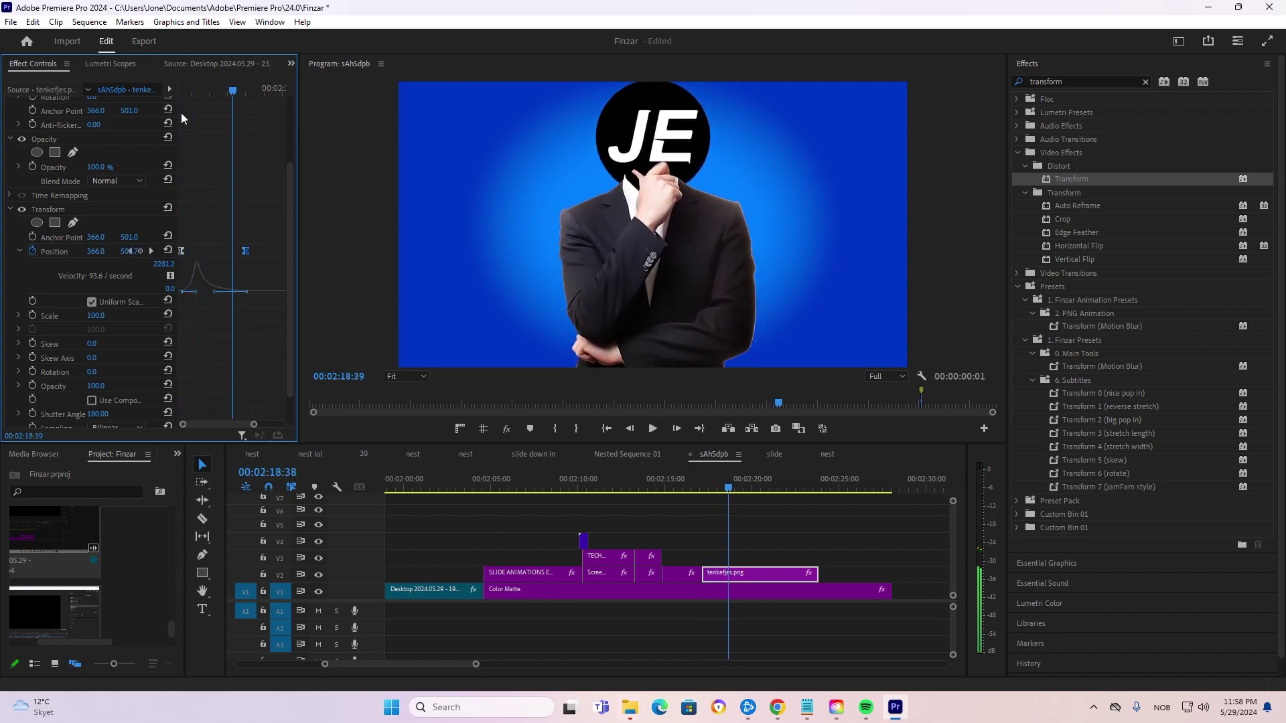
- Save the keyframed Transform effect as a preset named "Slide in"
{"action": "right_click", "coordinate": [67, 209]}
{"action": "left_click", "coordinate": [94, 229]}
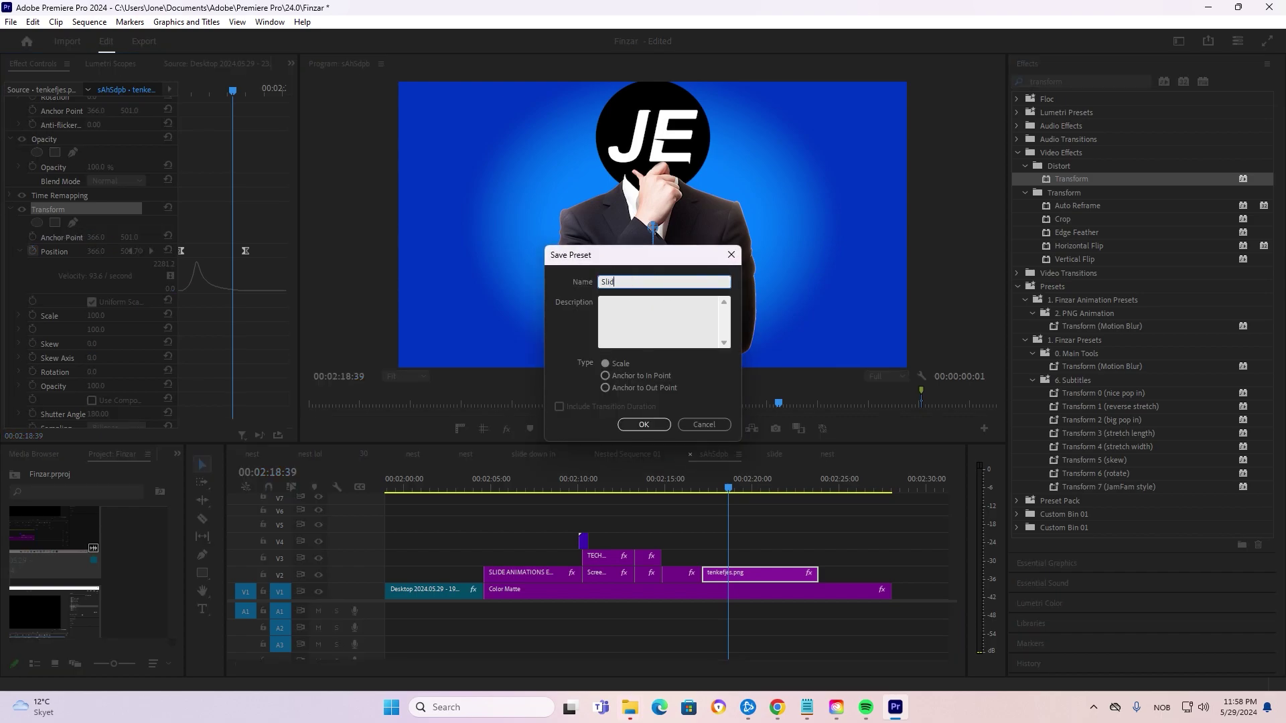
{"action": "type", "text": "Slide in"}
{"action": "key", "text": "Return"}
- Set the Transform effect's Shutter Angle to 360 and play back the slide-in with the stronger motion blur
{"action": "scroll", "coordinate": [104, 379], "scroll_direction": "down", "scroll_amount": 1}
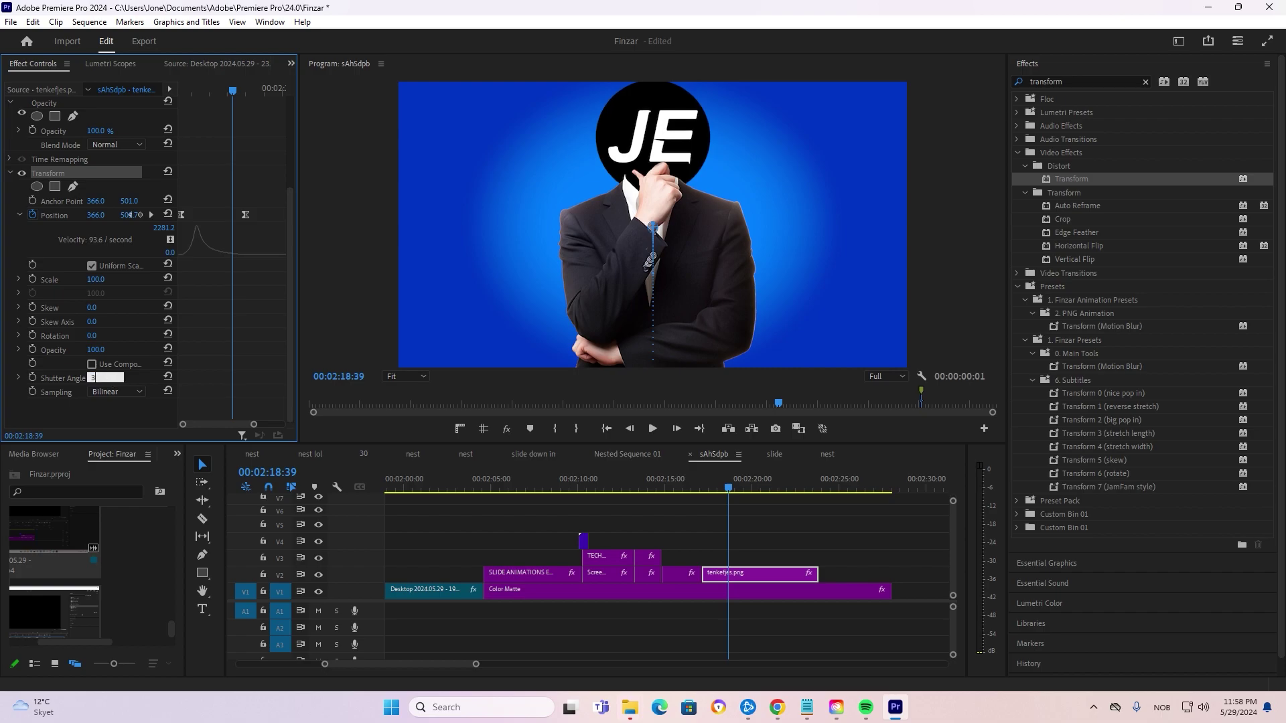
{"action": "left_click", "coordinate": [700, 489]}
{"action": "key", "text": "space"}
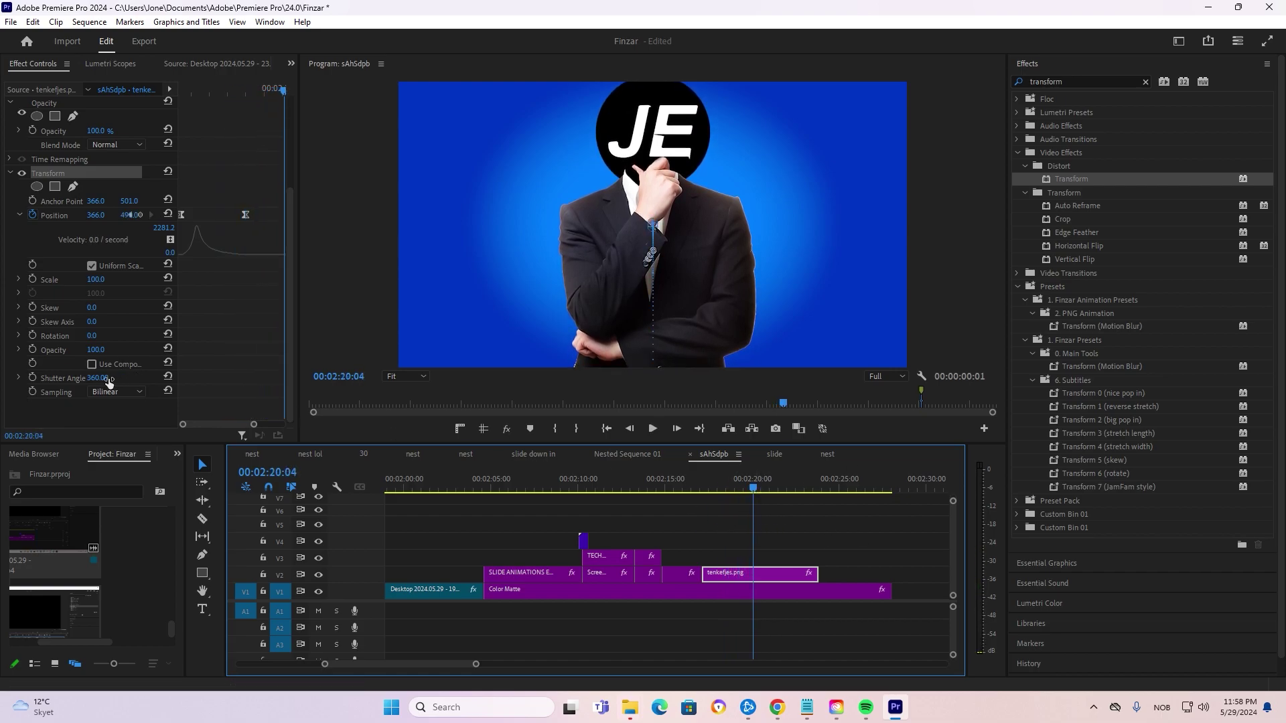
{"action": "left_click_drag", "start_coordinate": [756, 489], "coordinate": [695, 492]}
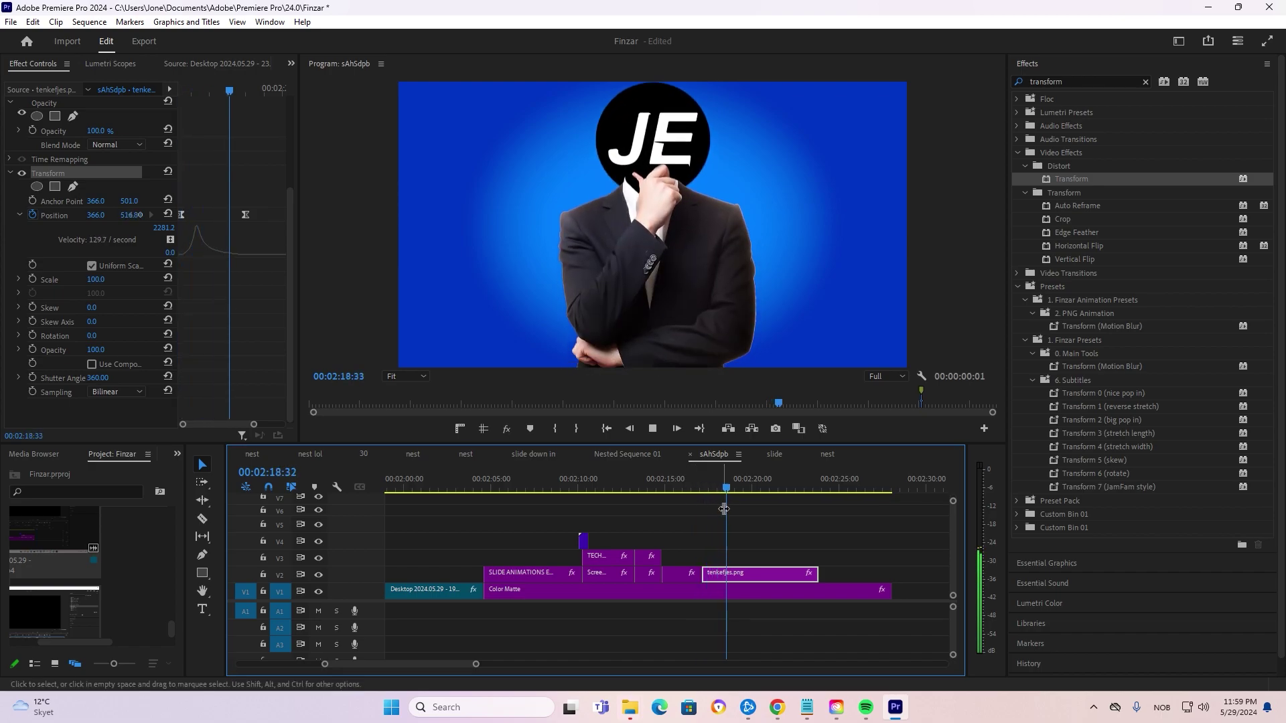
{"action": "key", "text": "space"}
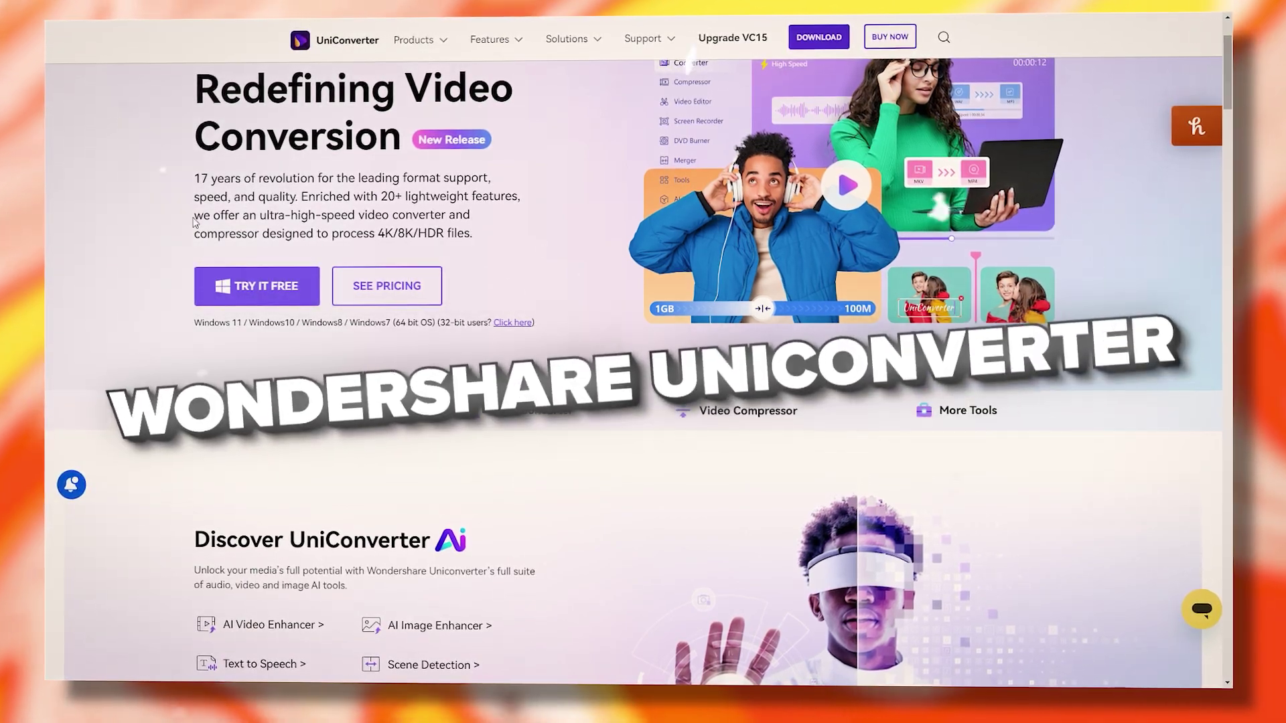
- On the Wondershare UniConverter website, highlight the 4K/8K/HDR converter description, and browse the video tools on the AI Tools page
{"action": "left_click_drag", "start_coordinate": [195, 215], "coordinate": [468, 246]}
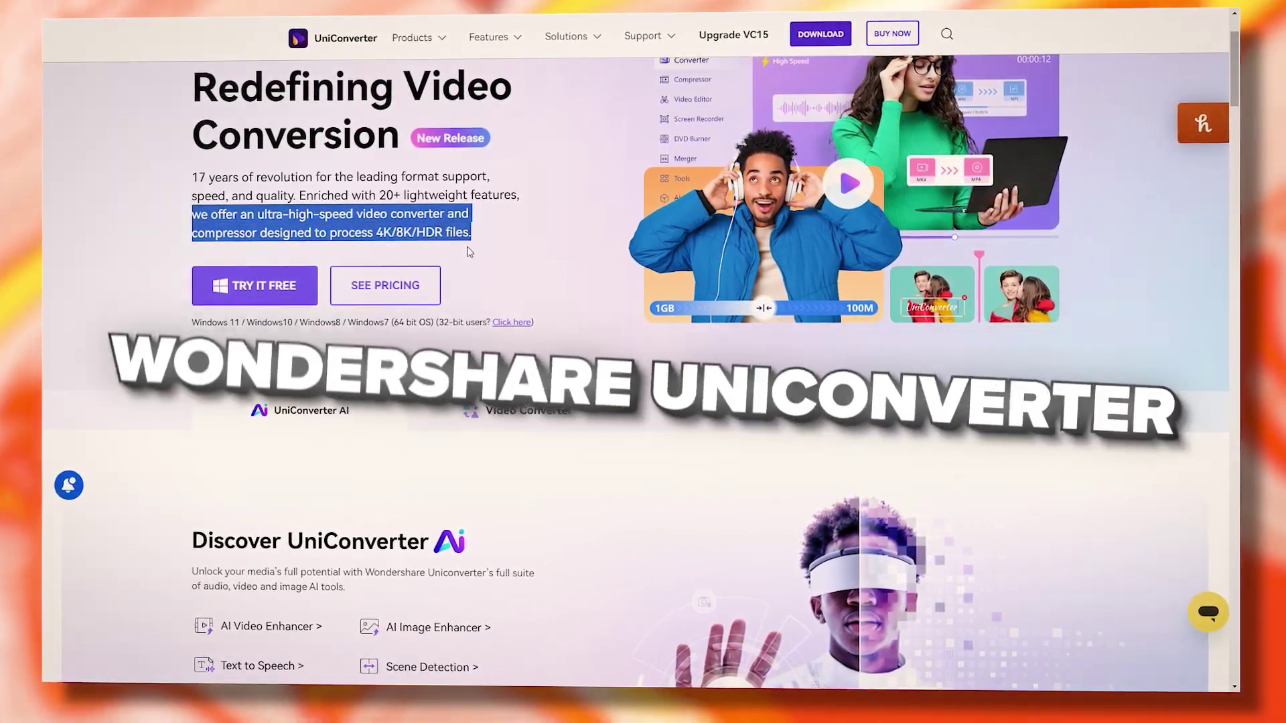
{"action": "left_click", "coordinate": [527, 238]}
{"action": "mouse_move", "coordinate": [493, 37]}
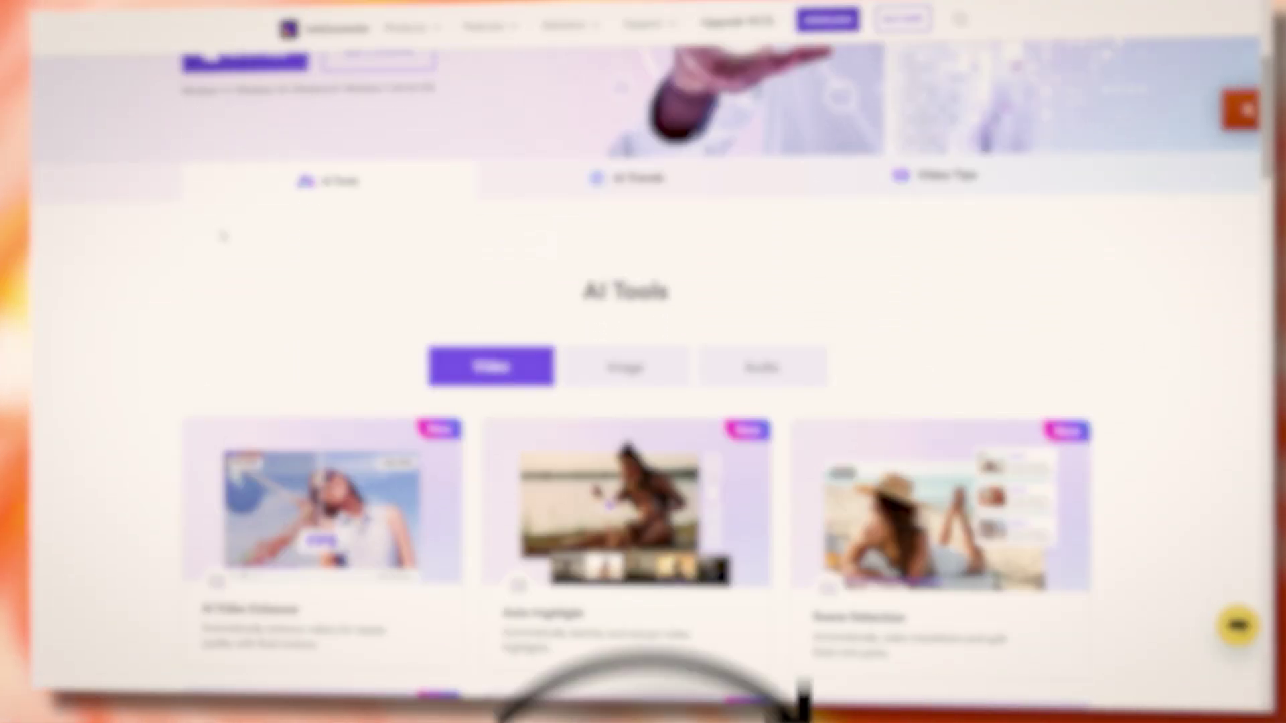
{"action": "scroll", "coordinate": [149, 224], "scroll_direction": "down", "scroll_amount": 2}
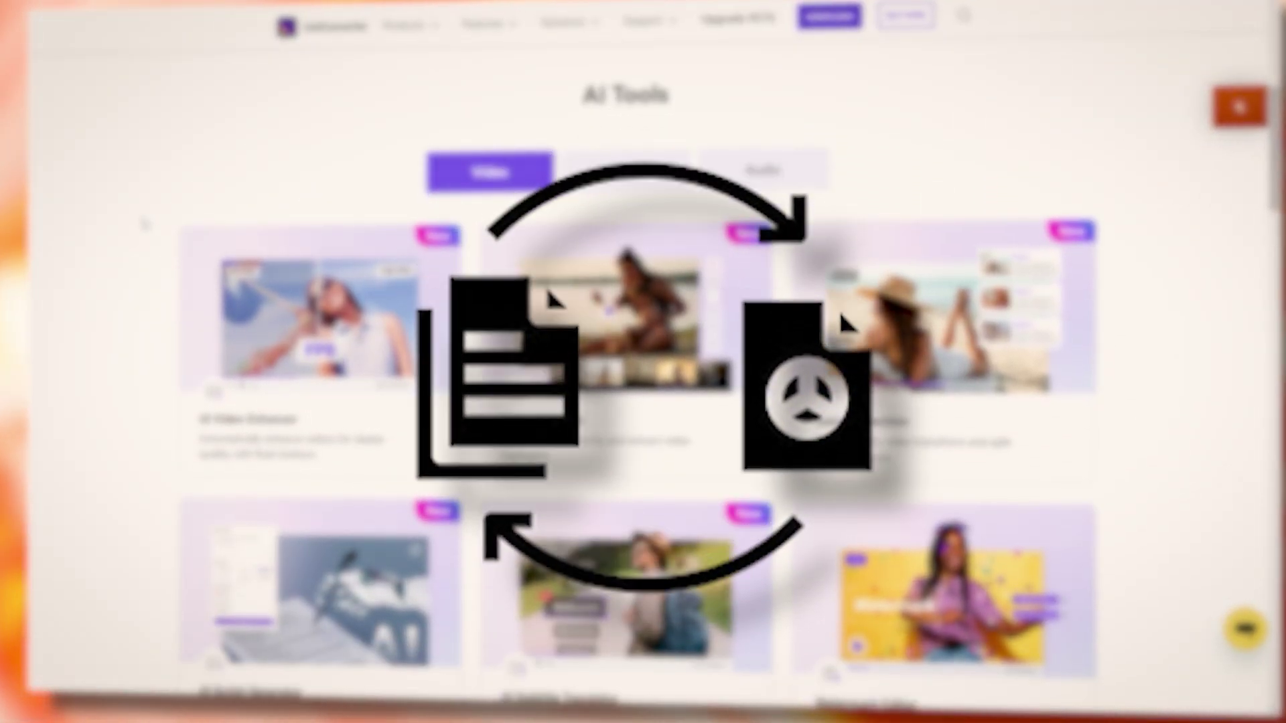
{"action": "scroll", "coordinate": [141, 223], "scroll_direction": "down", "scroll_amount": 1}
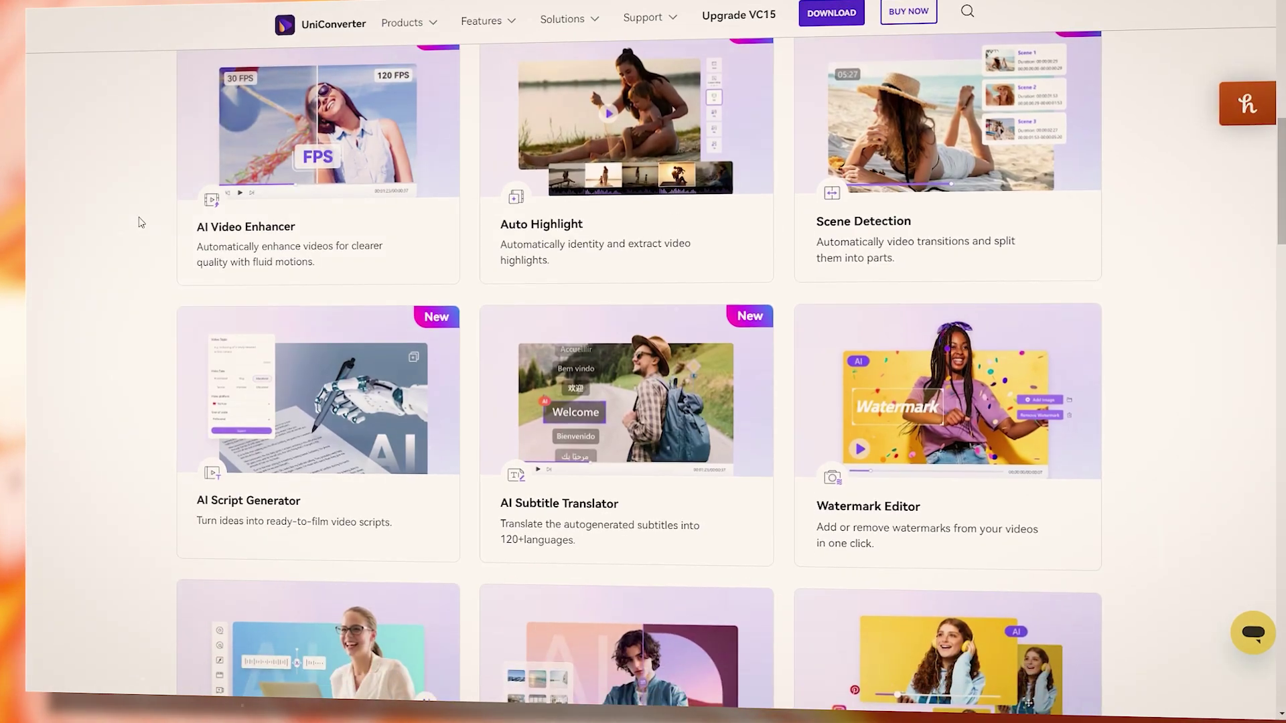
{"action": "scroll", "coordinate": [115, 221], "scroll_direction": "down", "scroll_amount": 4}
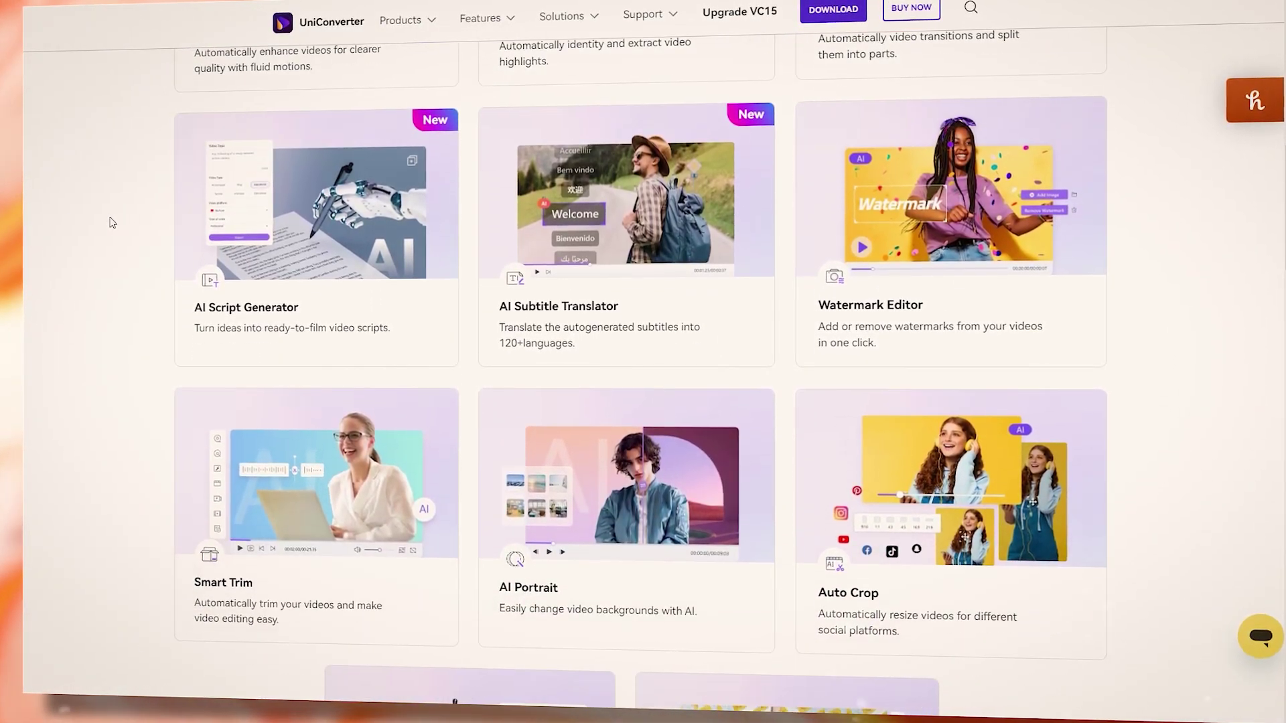
{"action": "scroll", "coordinate": [111, 222], "scroll_direction": "down", "scroll_amount": 3}
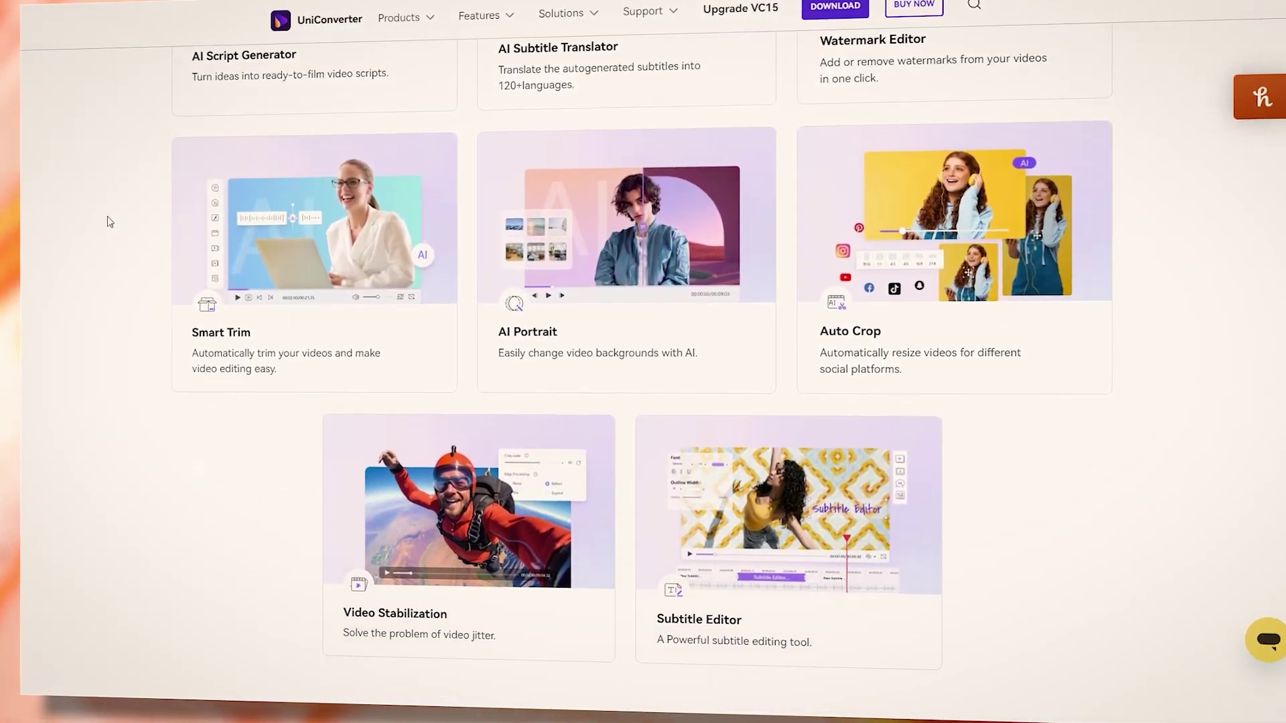
{"action": "scroll", "coordinate": [109, 222], "scroll_direction": "down", "scroll_amount": 4}
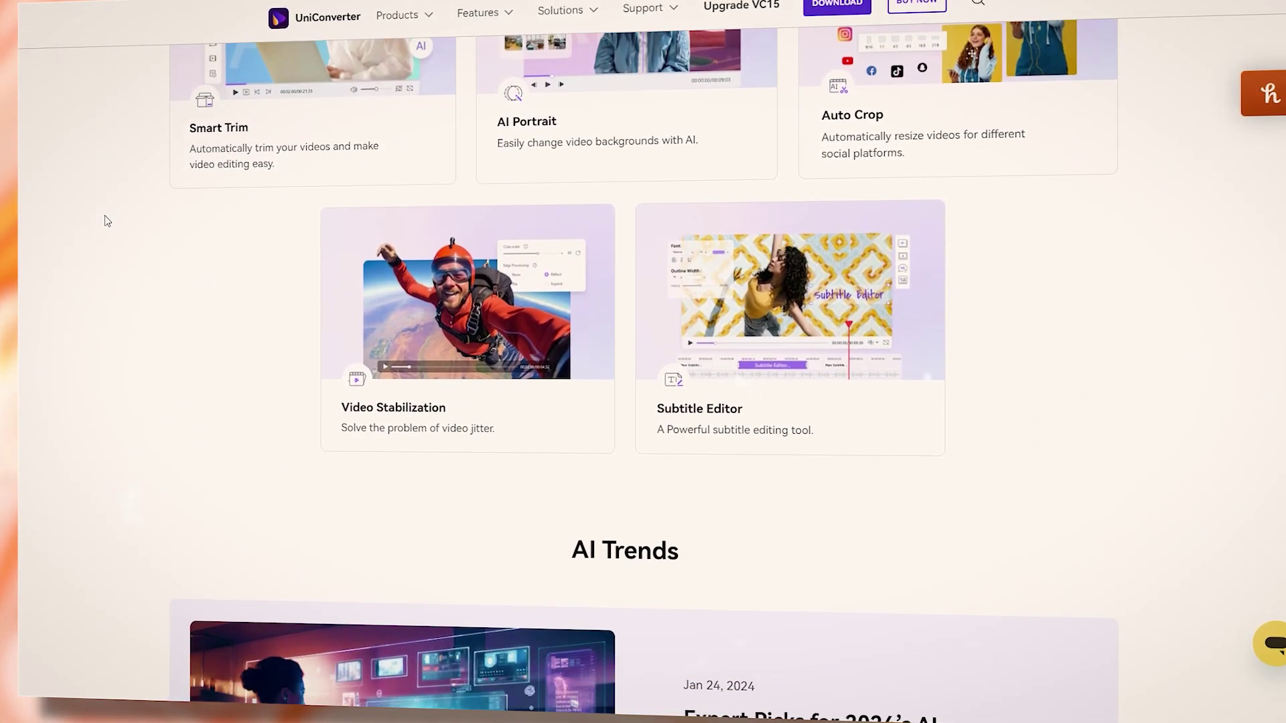
{"action": "scroll", "coordinate": [143, 221], "scroll_direction": "up", "scroll_amount": 10}
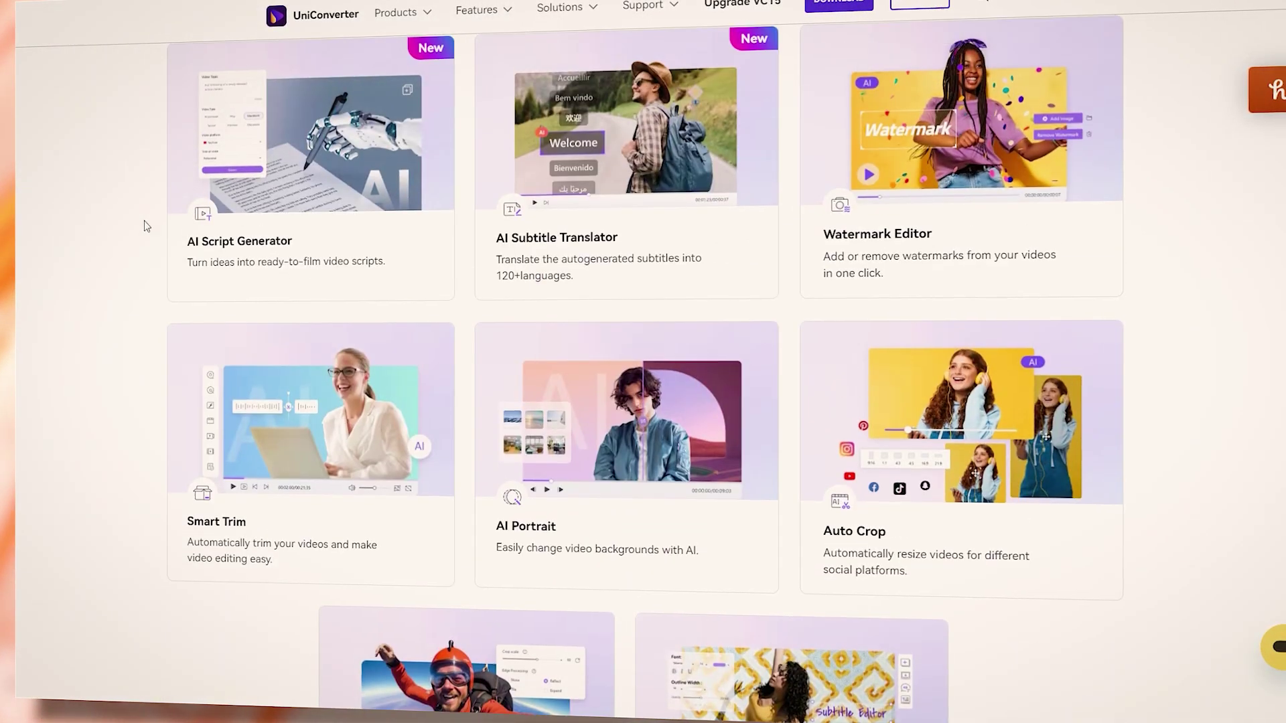
- Look through the Image and Audio categories of UniConverter's AI Tools
{"action": "left_click", "coordinate": [588, 439]}
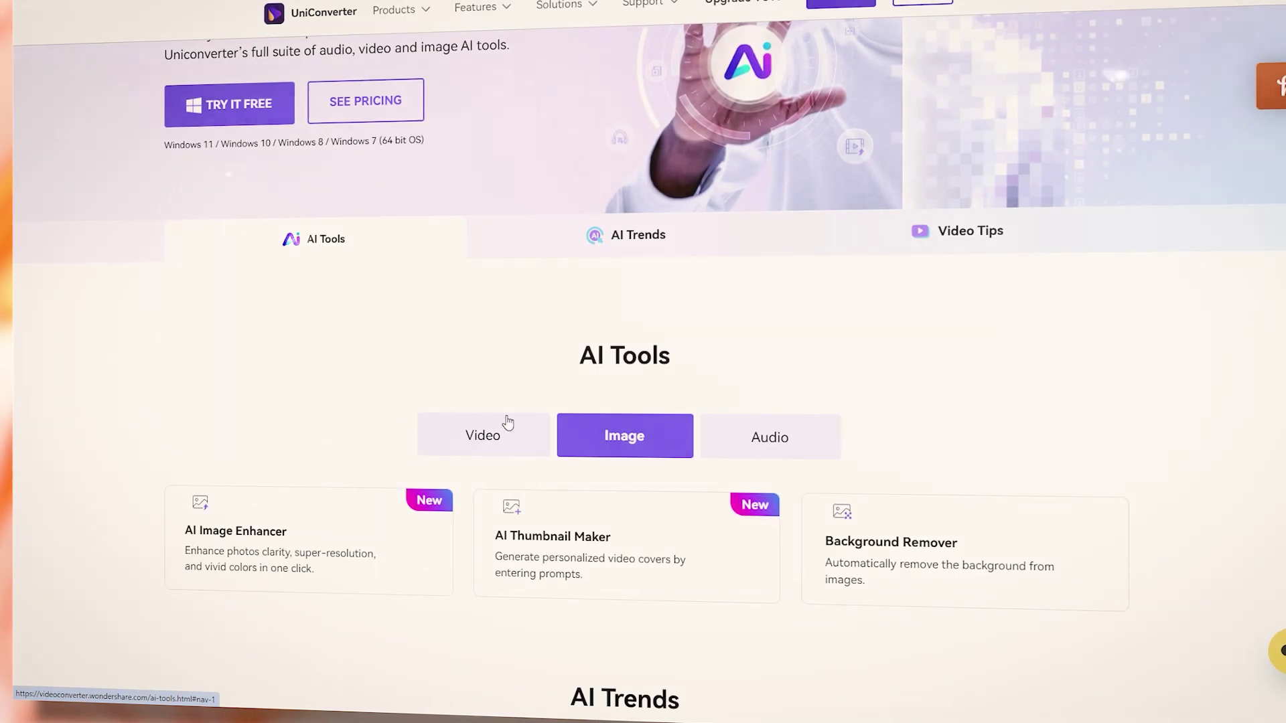
{"action": "scroll", "coordinate": [235, 350], "scroll_direction": "down", "scroll_amount": 3}
{"action": "scroll", "coordinate": [82, 273], "scroll_direction": "down", "scroll_amount": 1}
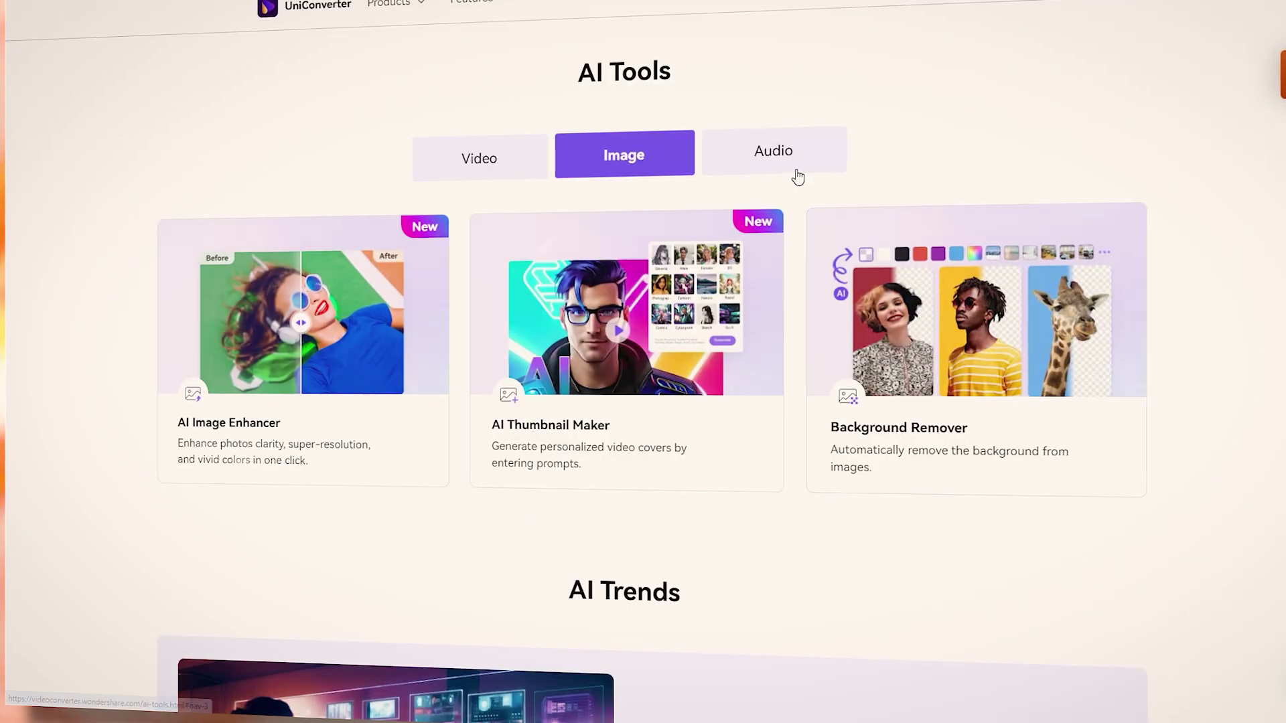
{"action": "left_click", "coordinate": [793, 167]}
{"action": "scroll", "coordinate": [108, 153], "scroll_direction": "down", "scroll_amount": 2}
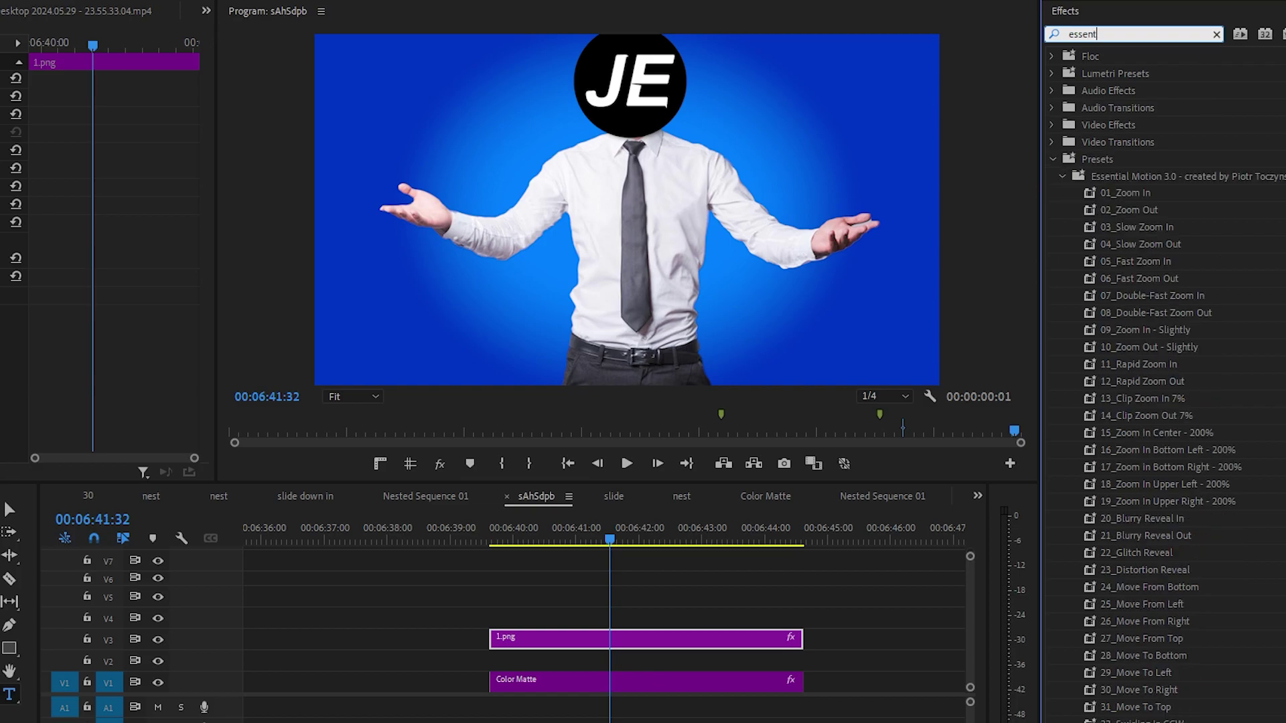
- Apply the 36_Camera Wiggle preset from Essential Motion 3.0 to the 1.png clip and play it back
{"action": "left_click", "coordinate": [1133, 178]}
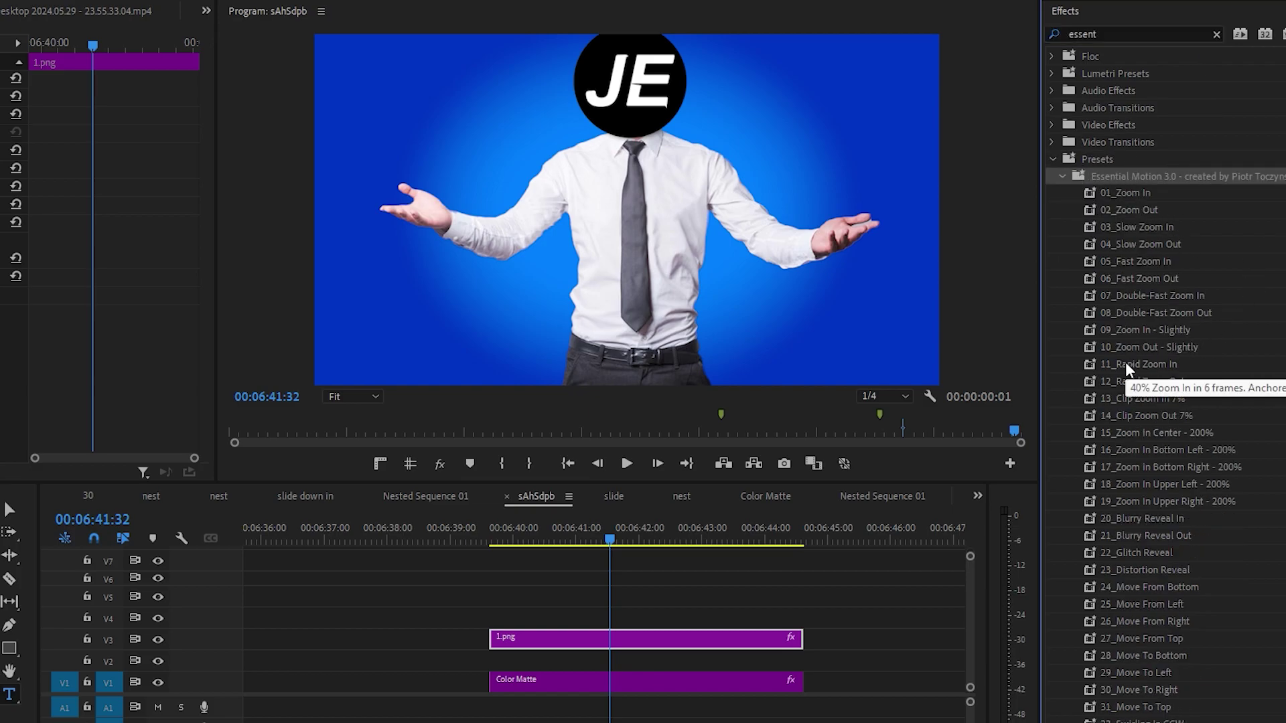
{"action": "scroll", "coordinate": [1108, 484], "scroll_direction": "down", "scroll_amount": 1}
{"action": "left_click", "coordinate": [1142, 715]}
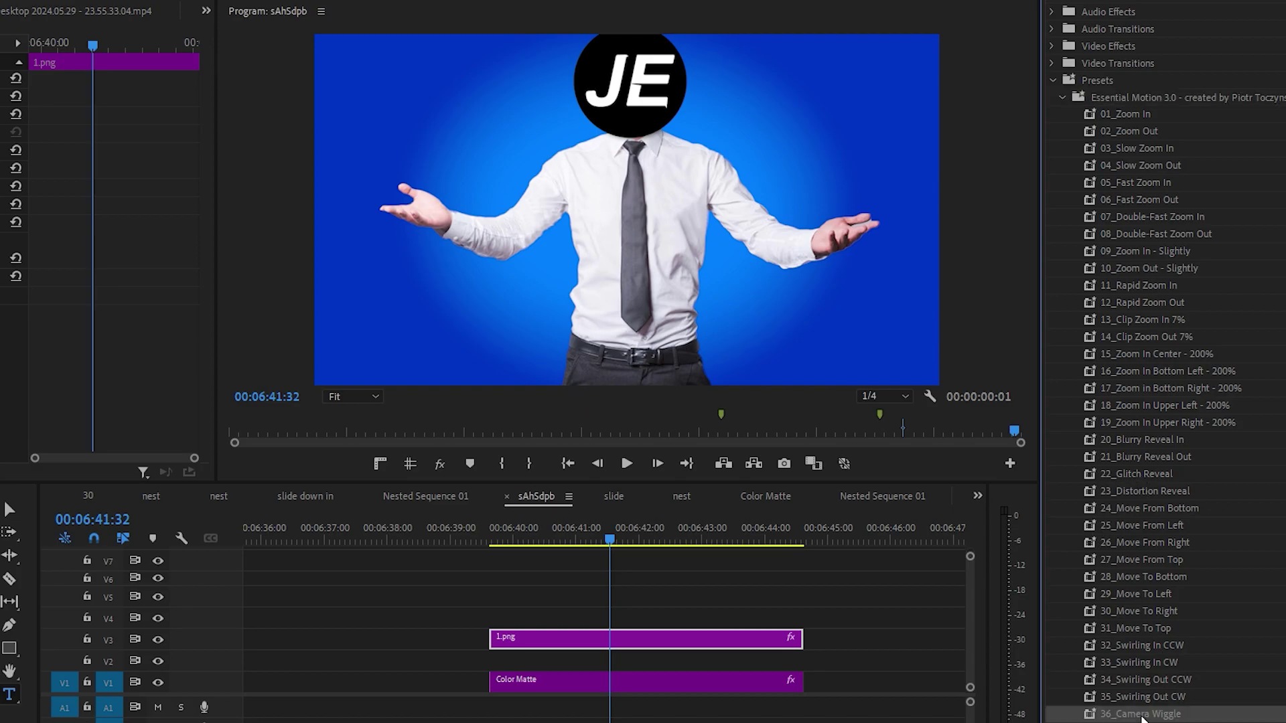
{"action": "left_click_drag", "start_coordinate": [665, 636], "coordinate": [656, 636]}
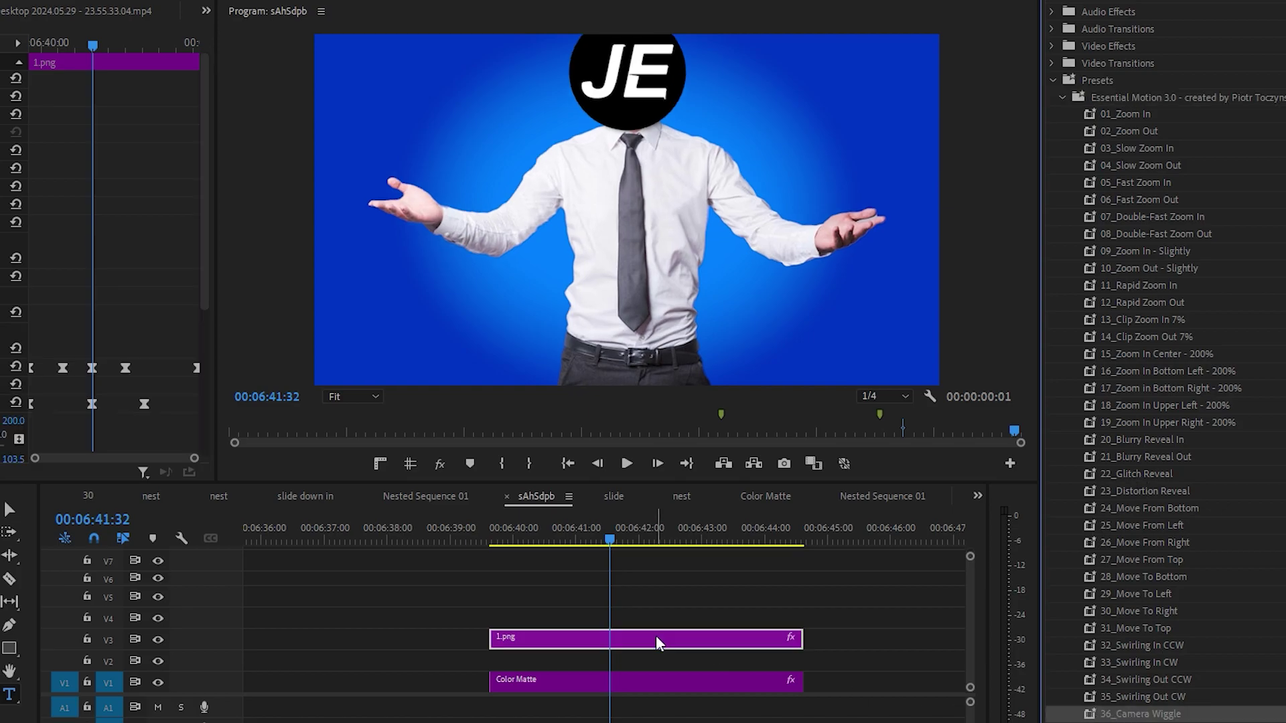
{"action": "key", "text": "space"}
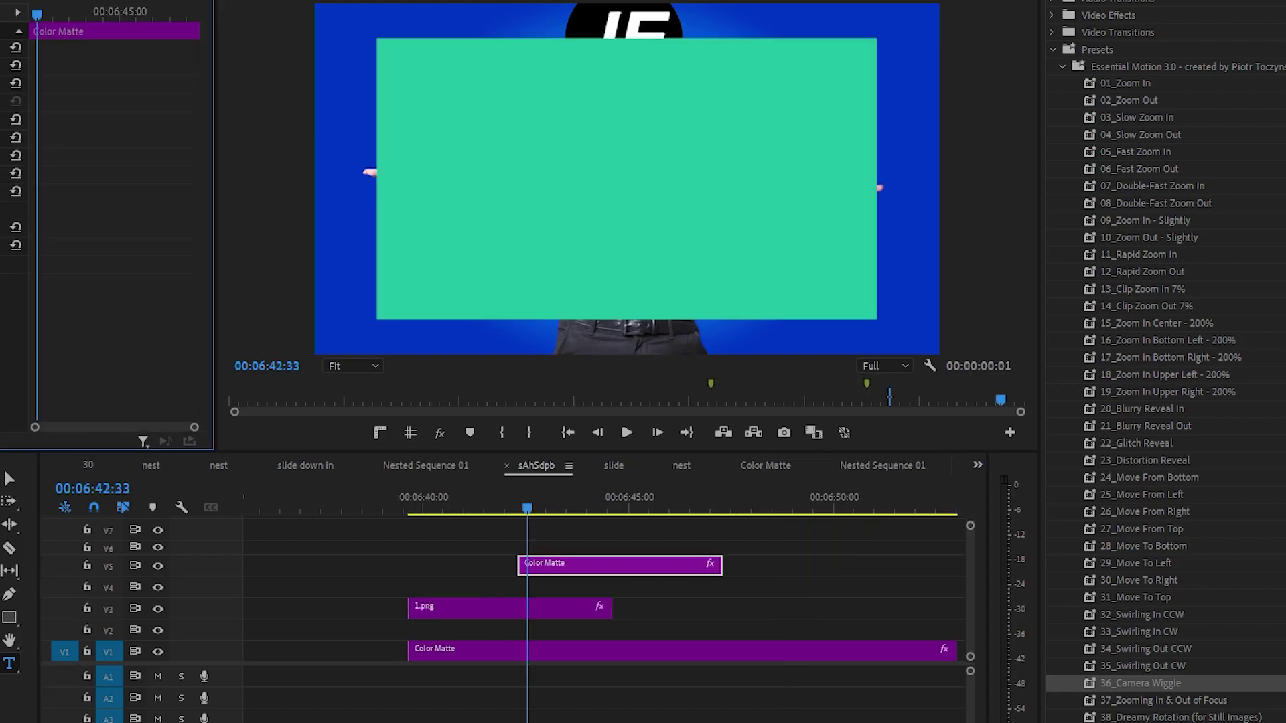
- Apply the 36_Camera Wiggle preset to the green Color Matte clip on V5 and play back the motion
{"action": "left_click", "coordinate": [1141, 684]}
{"action": "left_click_drag", "start_coordinate": [558, 574], "coordinate": [558, 573]}
{"action": "key", "text": "space"}
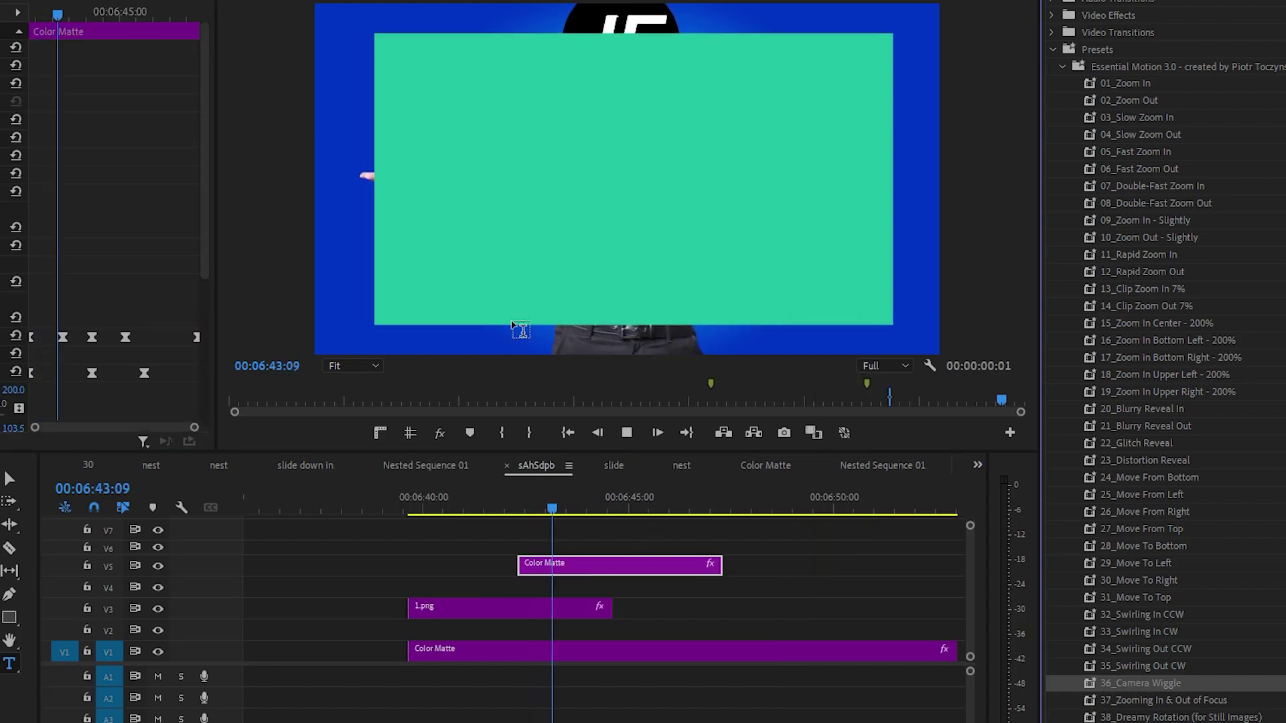
{"action": "left_click", "coordinate": [9, 479]}
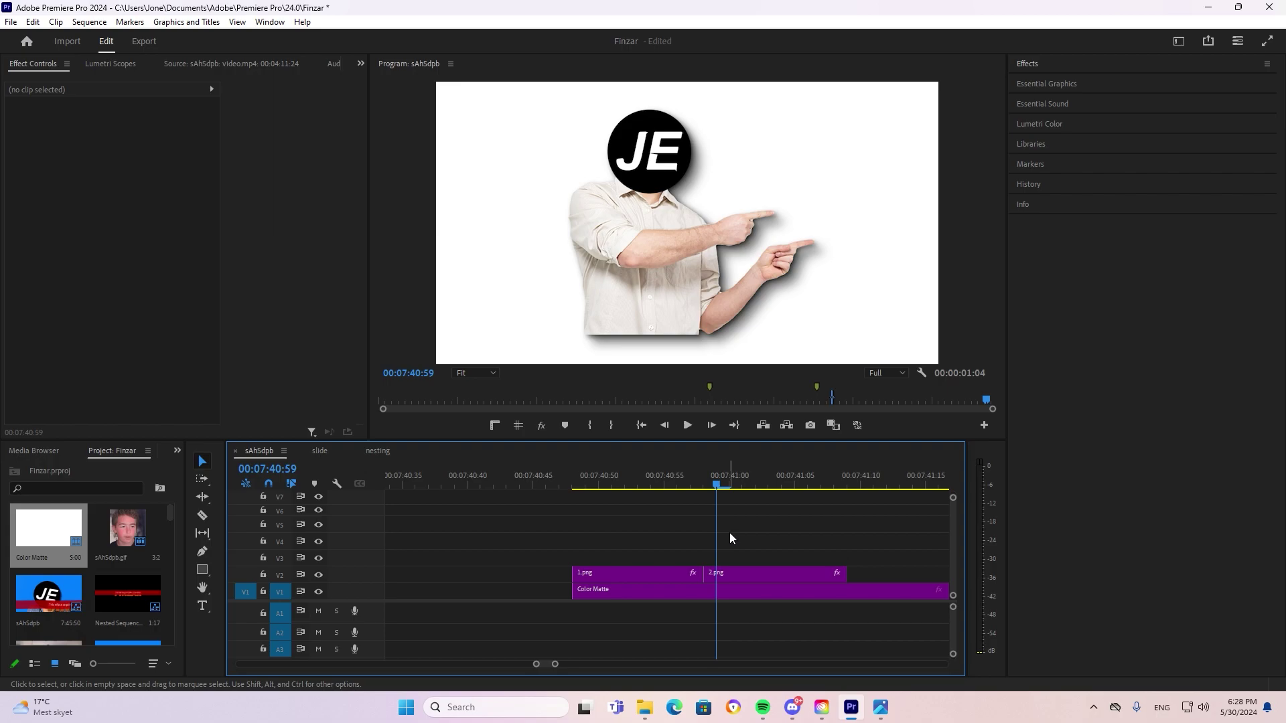
- Move 2.png up to V3 overlapping the end of 1.png and lower its opacity to 66%
{"action": "left_click_drag", "start_coordinate": [724, 572], "coordinate": [686, 558]}
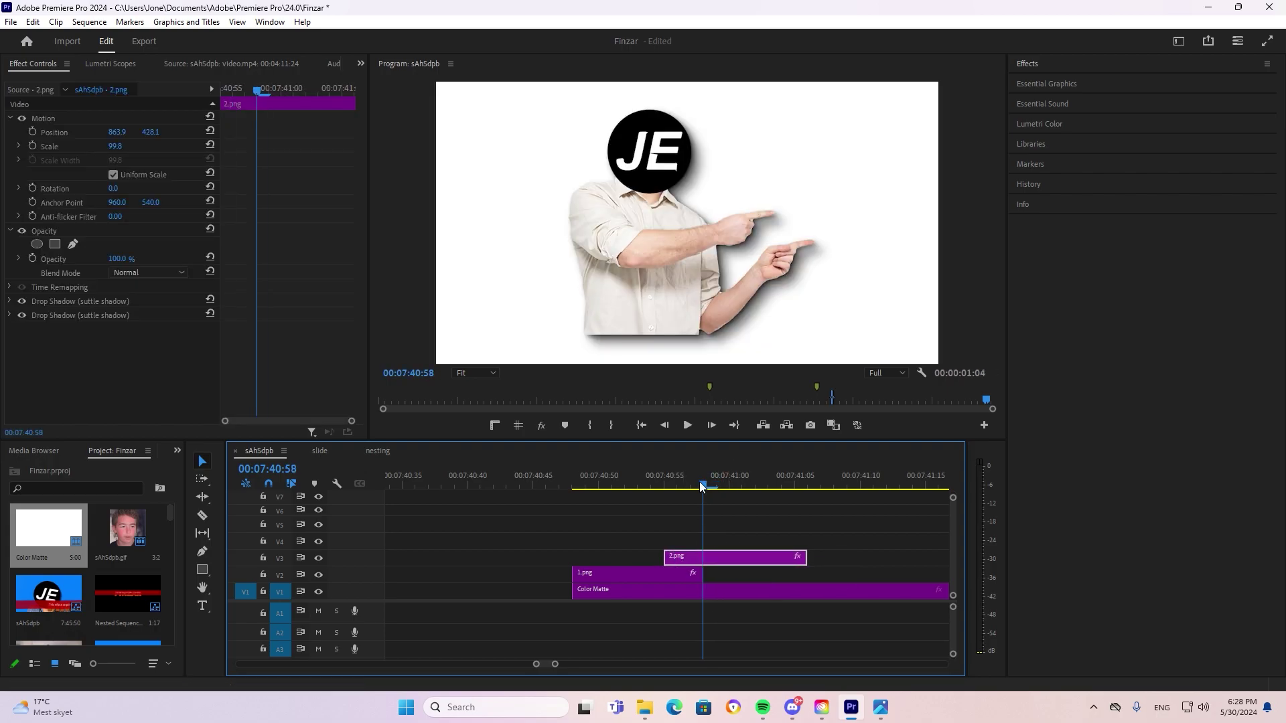
{"action": "left_click", "coordinate": [119, 258]}
{"action": "type", "text": "28"}
{"action": "key", "text": "Return"}
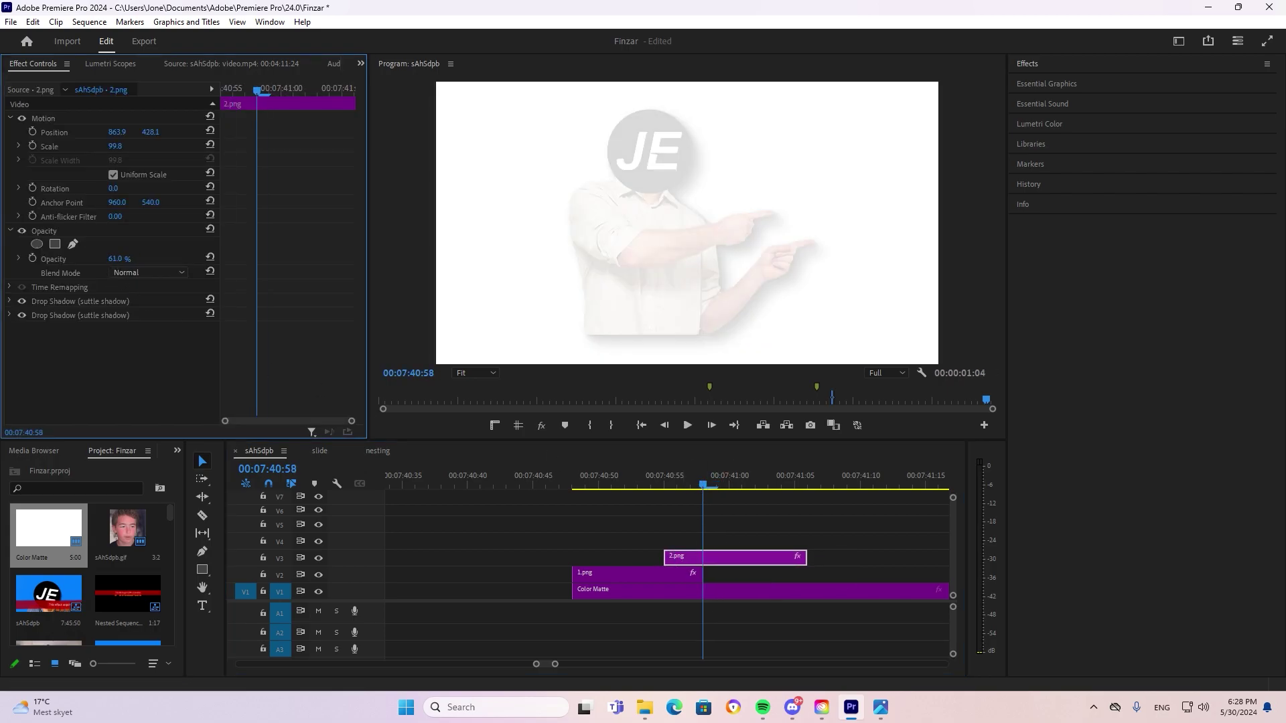
{"action": "left_click", "coordinate": [691, 487]}
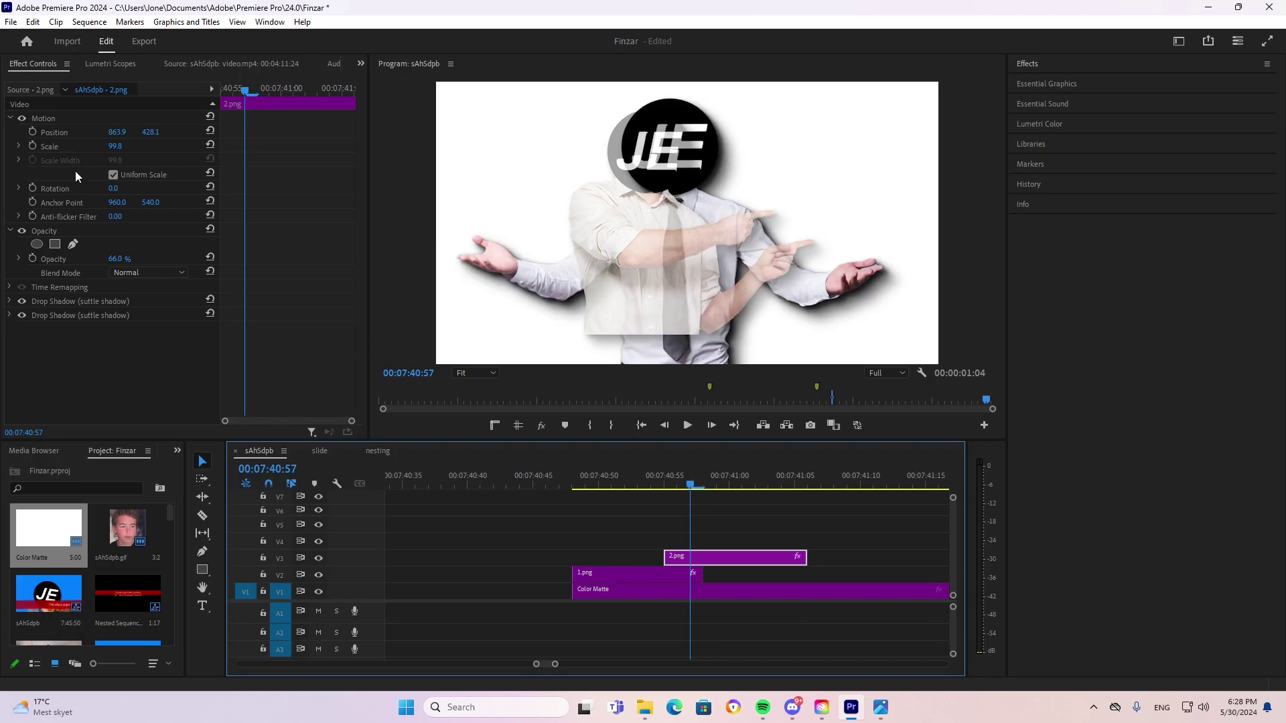
- Scale 2.png to 119.5 and reposition it so its round head lines up with the head in 1.png
{"action": "left_click", "coordinate": [46, 119]}
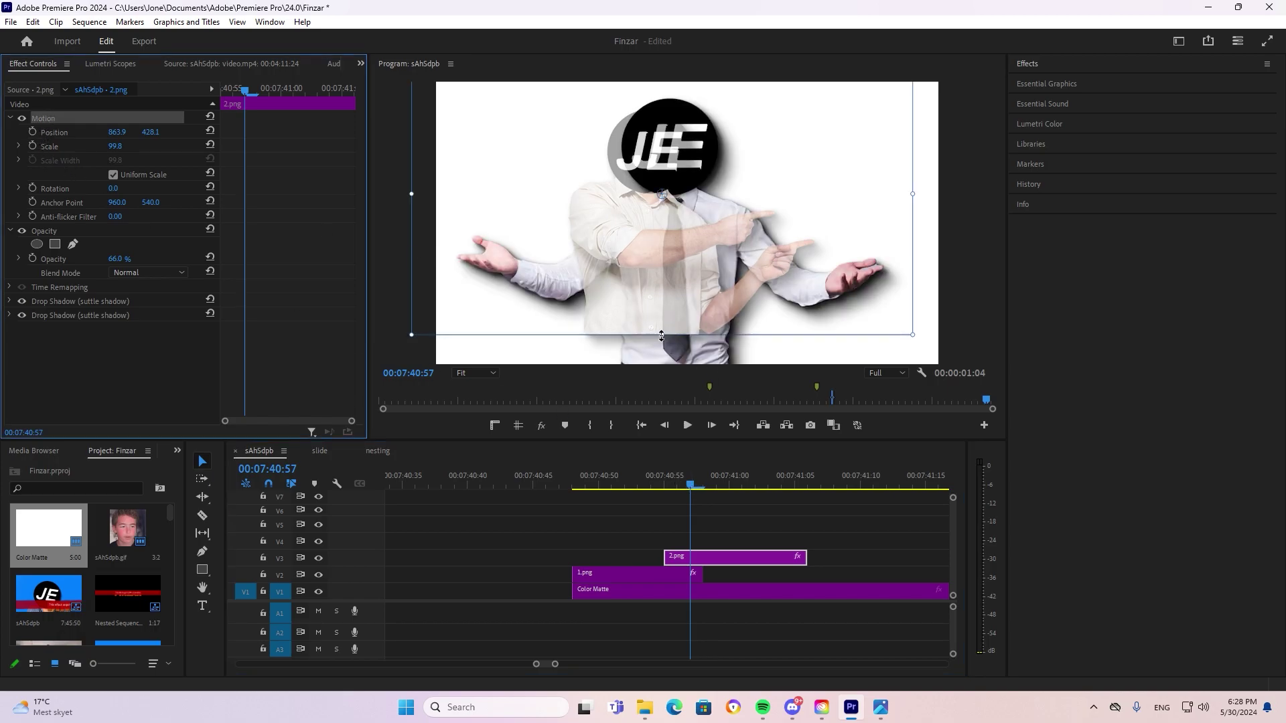
{"action": "mouse_move", "coordinate": [661, 335]}
{"action": "left_mouse_down"}
{"action": "mouse_move", "coordinate": [656, 371]}
{"action": "mouse_move", "coordinate": [672, 326]}
{"action": "left_mouse_up"}
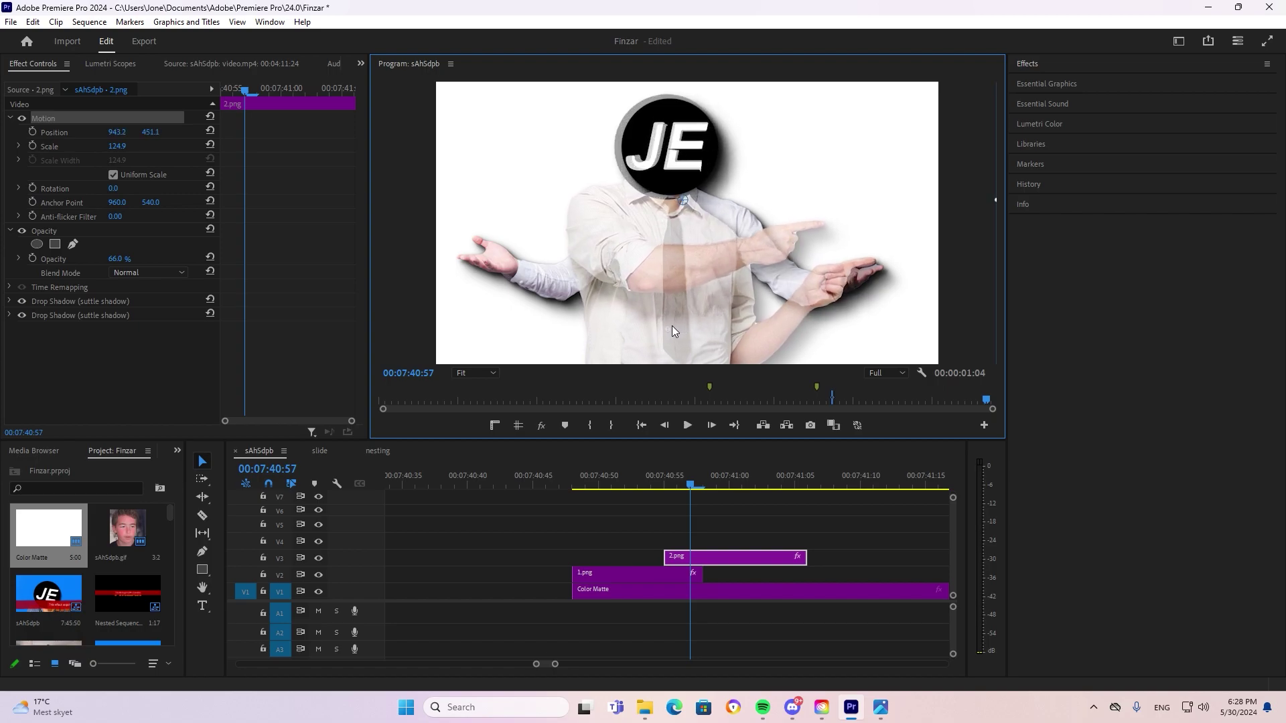
{"action": "left_click_drag", "start_coordinate": [995, 200], "coordinate": [991, 200]}
{"action": "left_click_drag", "start_coordinate": [694, 180], "coordinate": [697, 179]}
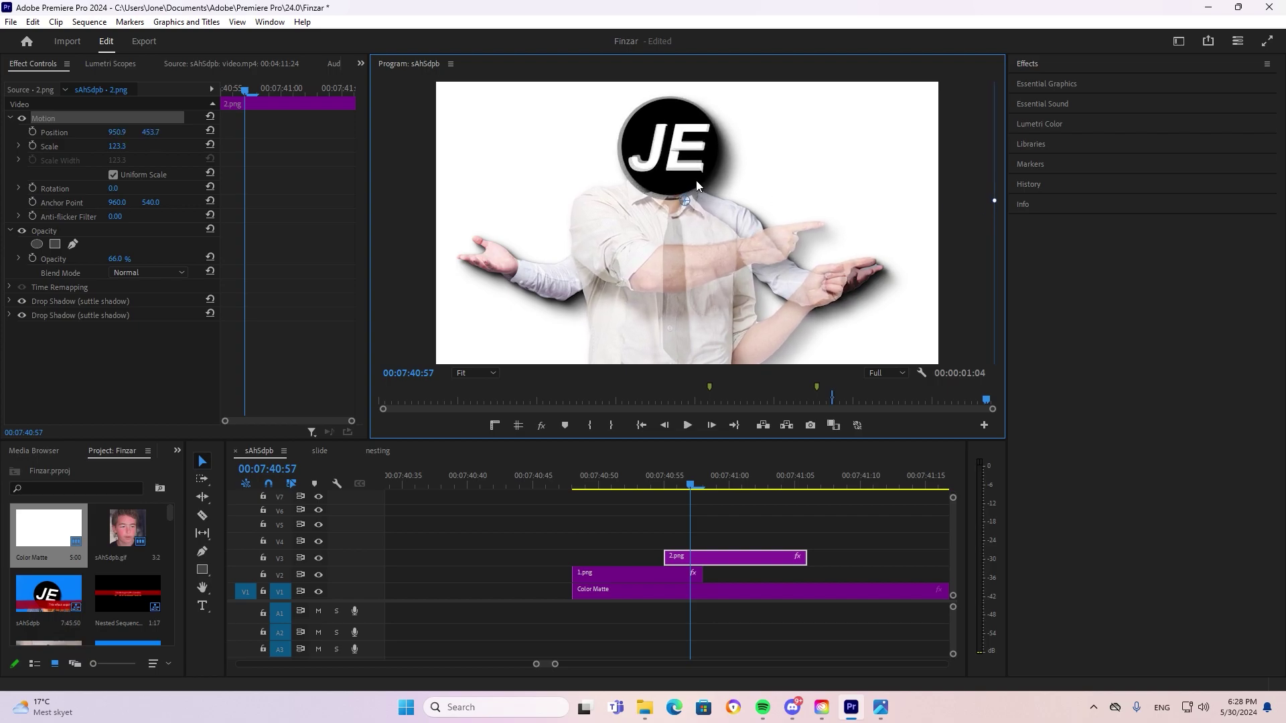
{"action": "left_click_drag", "start_coordinate": [994, 201], "coordinate": [986, 201]}
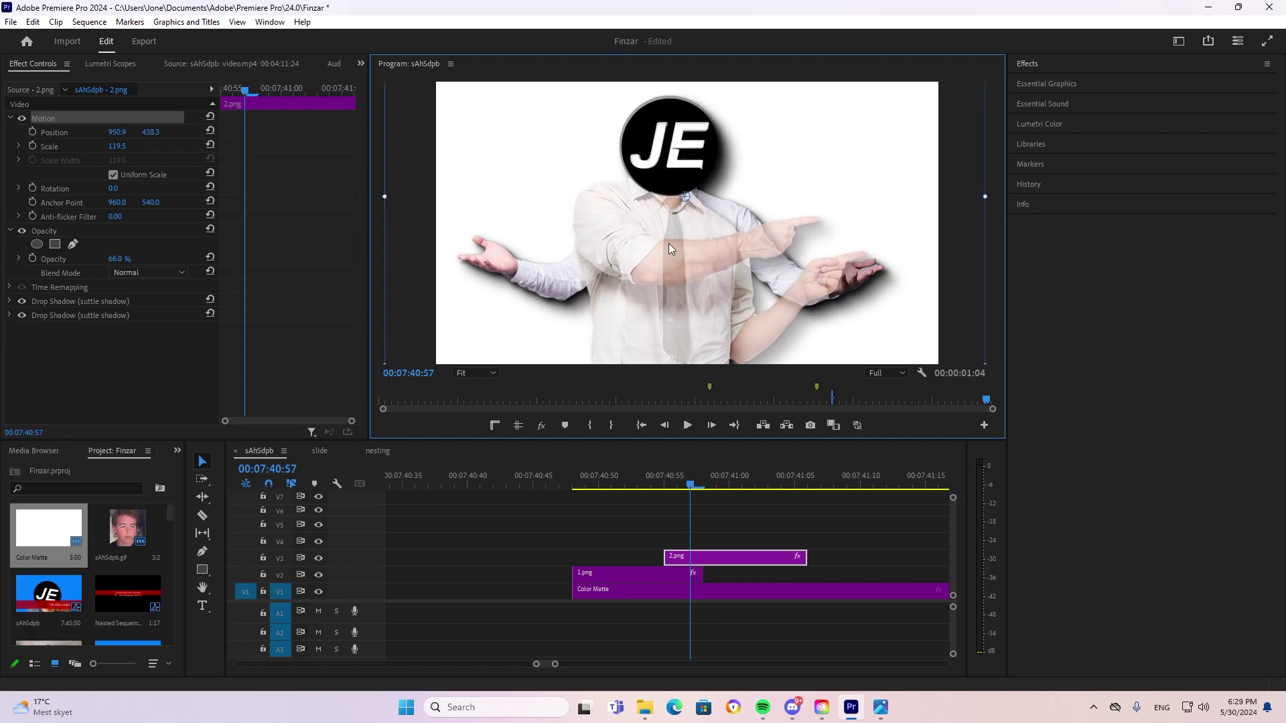
- Move 2.png back to V2 directly after 1.png and play through the cut
{"action": "left_click", "coordinate": [677, 482]}
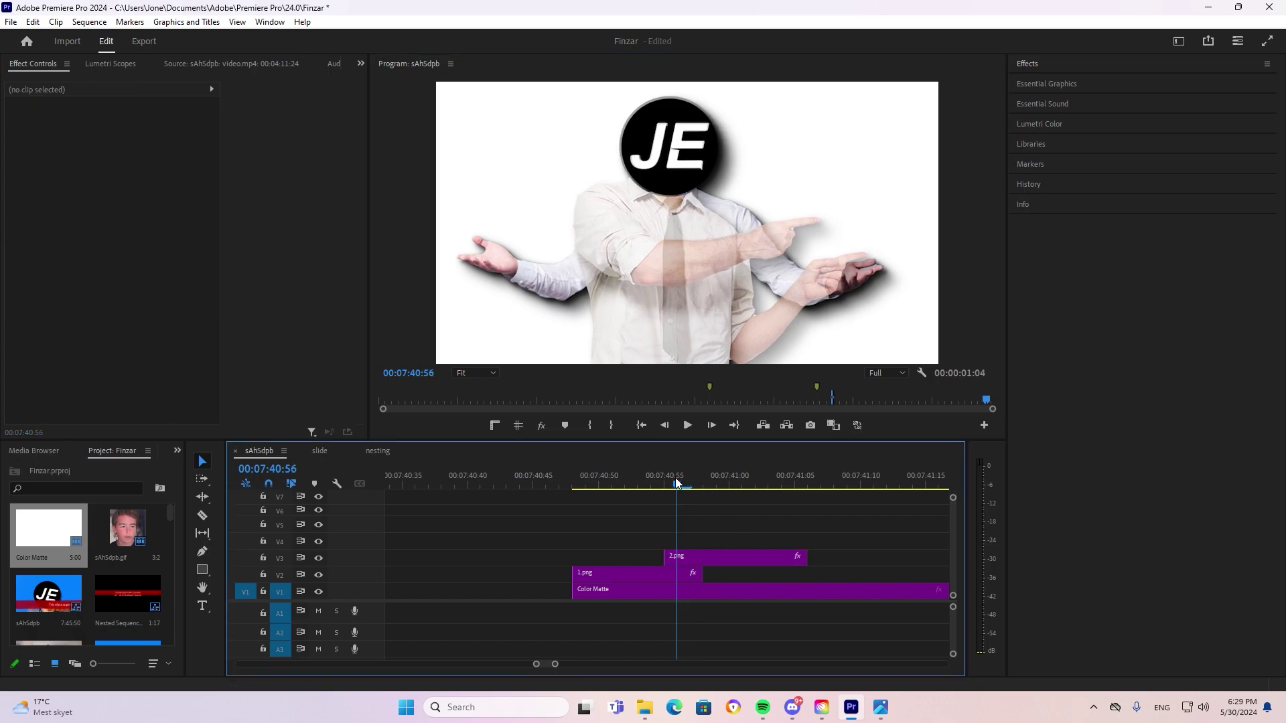
{"action": "left_click_drag", "start_coordinate": [676, 482], "coordinate": [637, 483]}
{"action": "left_click_drag", "start_coordinate": [686, 558], "coordinate": [726, 574]}
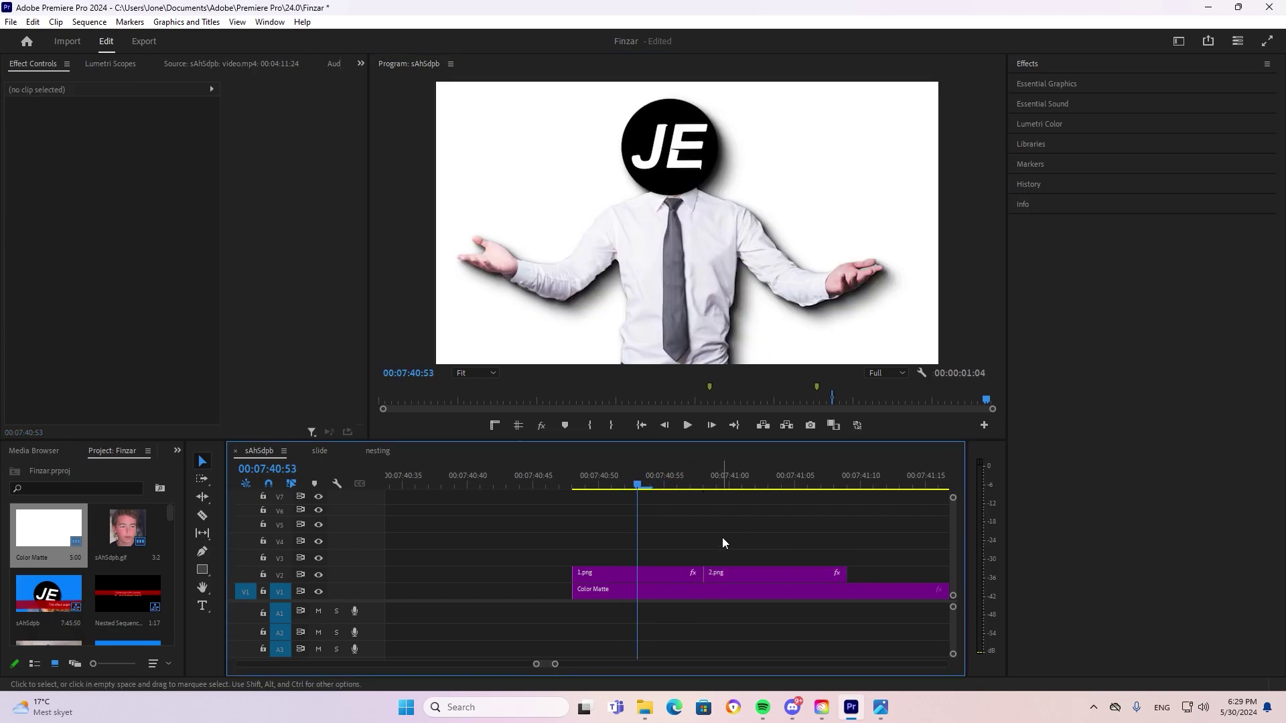
{"action": "key", "text": "space"}
{"action": "key", "text": "space"}
{"action": "left_click_drag", "start_coordinate": [757, 485], "coordinate": [743, 494]}
- Restore the 2.png clip to full opacity and scrub back to the cut
{"action": "left_click", "coordinate": [740, 574]}
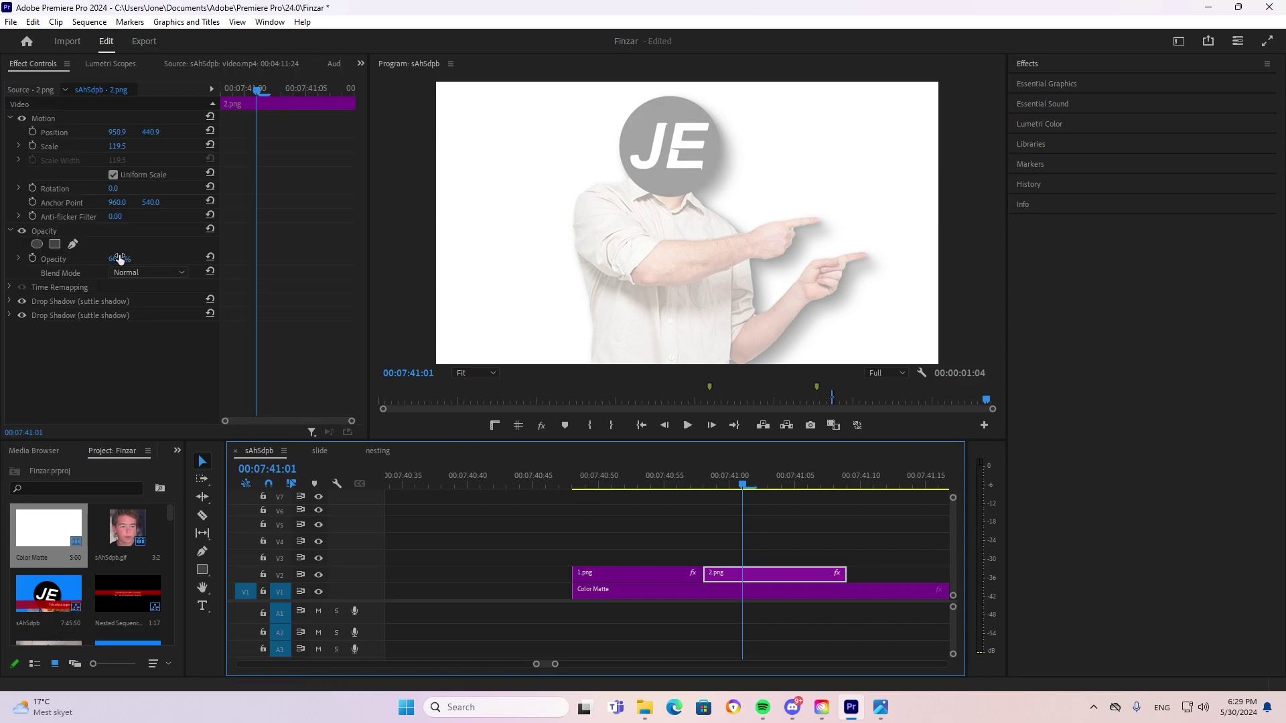
{"action": "left_click_drag", "start_coordinate": [120, 259], "coordinate": [480, 353]}
{"action": "left_click_drag", "start_coordinate": [738, 472], "coordinate": [701, 480]}
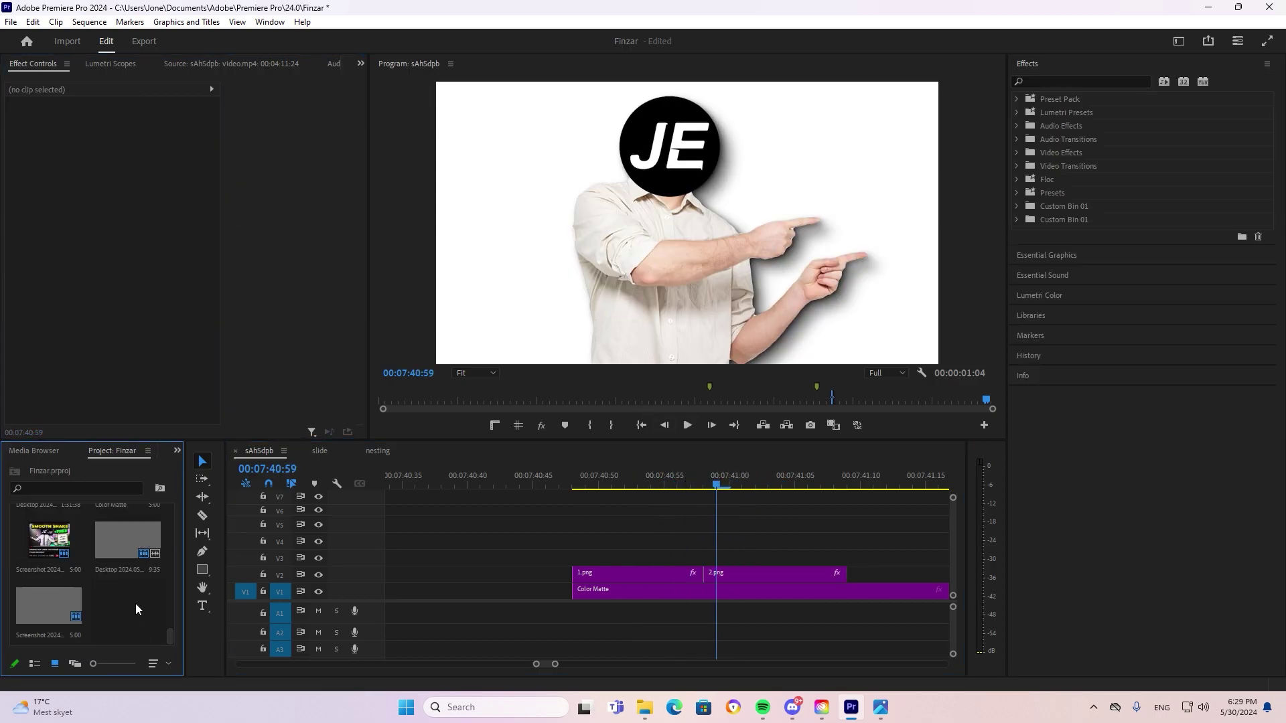
- Create a 1920 x 1080, 60 fps adjustment layer and place it on V3 above the cut between 1.png and 2.png
{"action": "right_click", "coordinate": [134, 602]}
{"action": "mouse_move", "coordinate": [214, 393]}
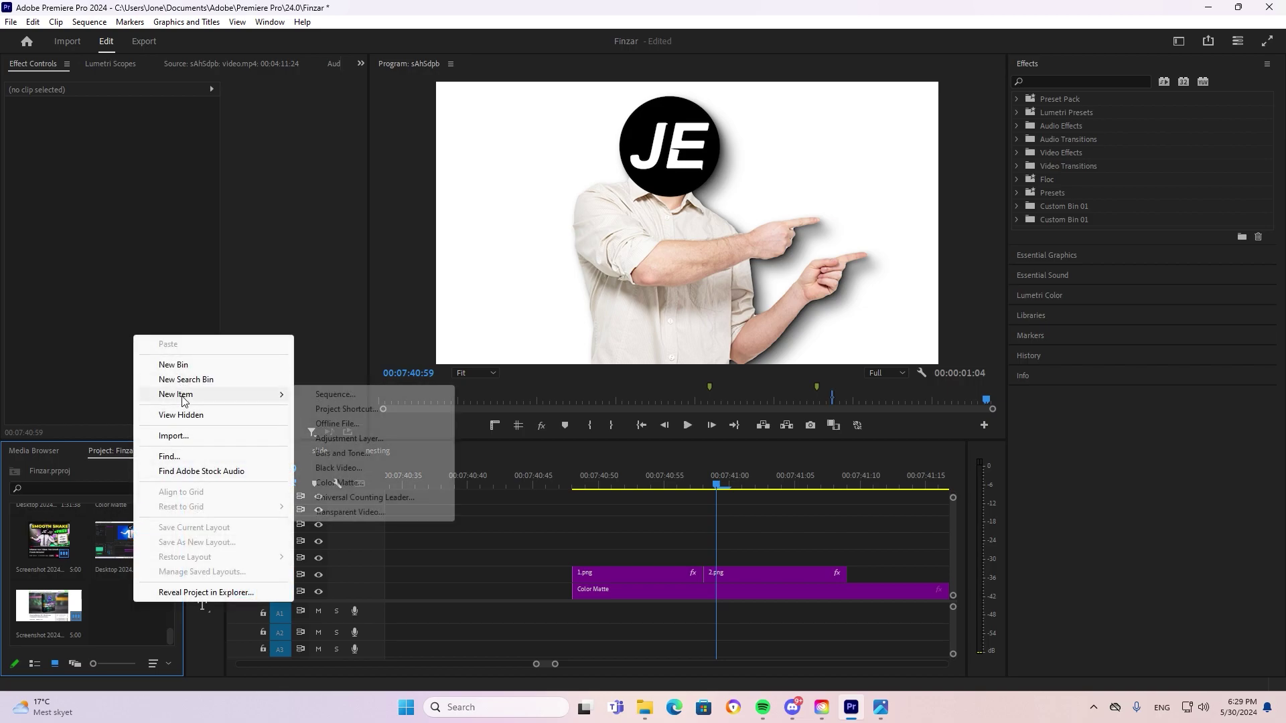
{"action": "left_click", "coordinate": [345, 438]}
{"action": "left_click", "coordinate": [650, 405]}
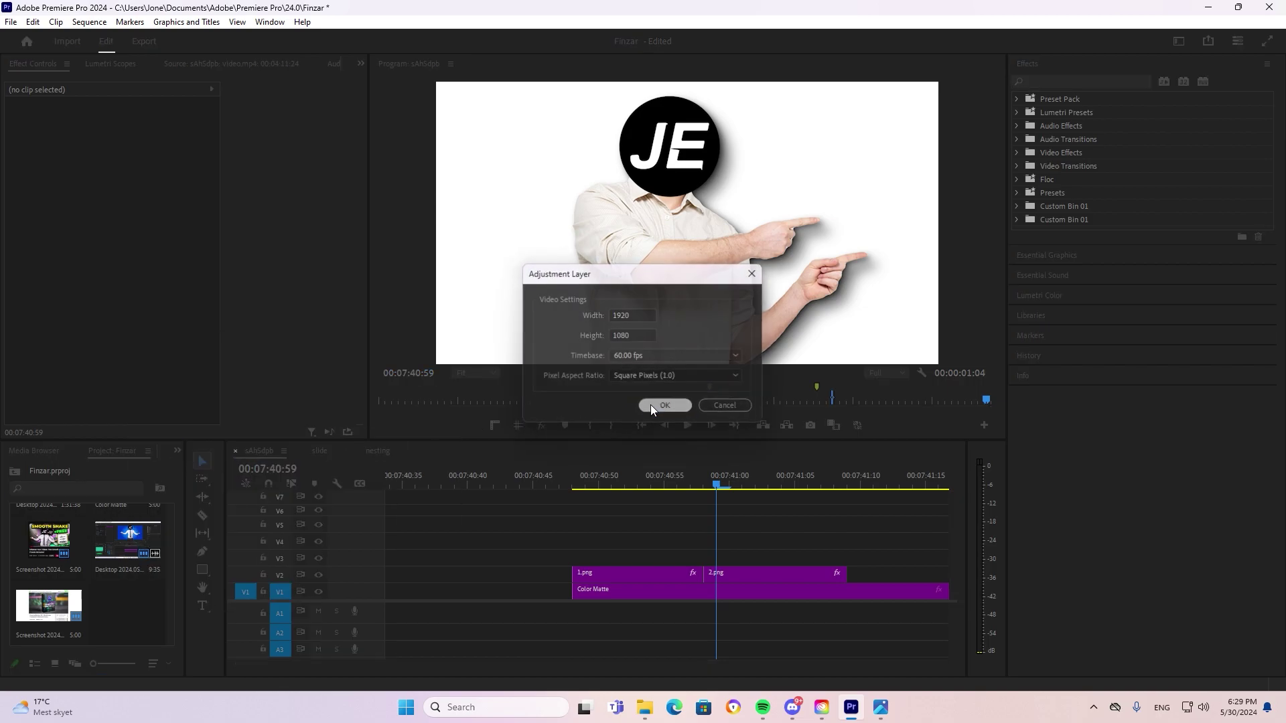
{"action": "left_click_drag", "start_coordinate": [134, 608], "coordinate": [623, 557]}
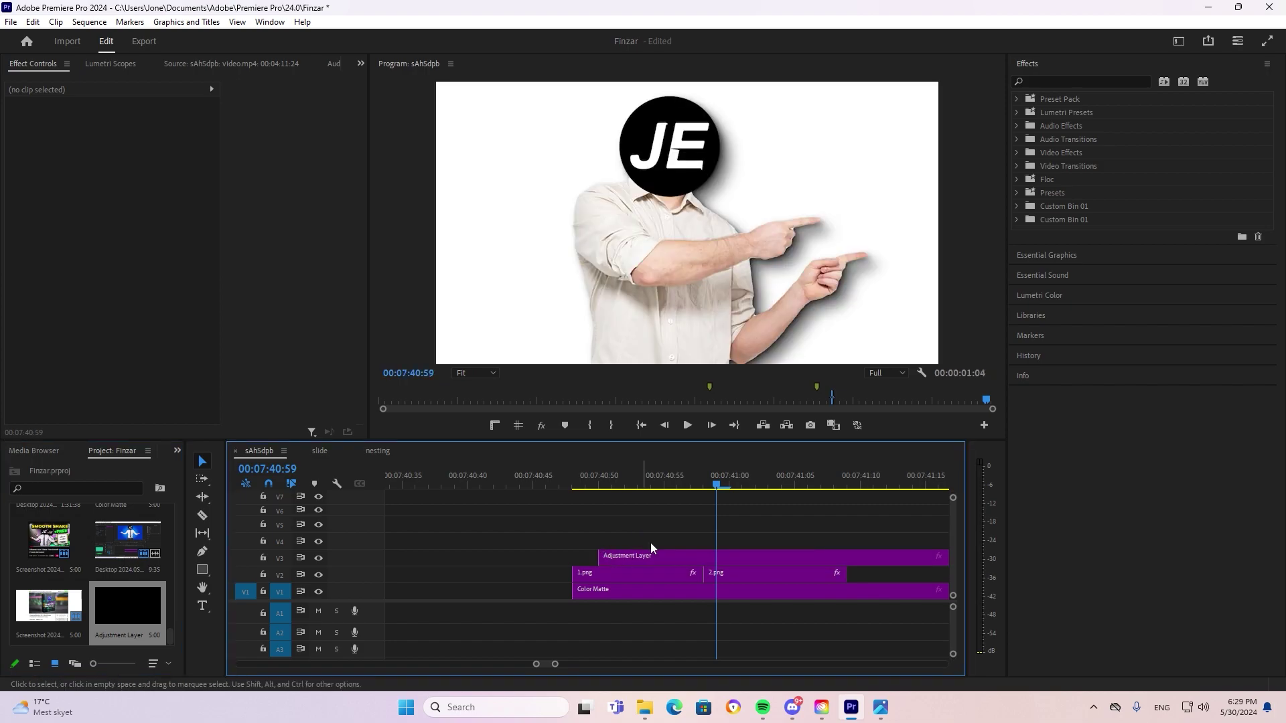
- Split the adjustment layer at 00:07:40:55 and 00:07:41:01 and delete the pieces outside that range
{"action": "key", "text": "Right"}
{"action": "key", "text": "Right"}
{"action": "left_click", "coordinate": [750, 560]}
{"action": "key", "text": "ctrl+k"}
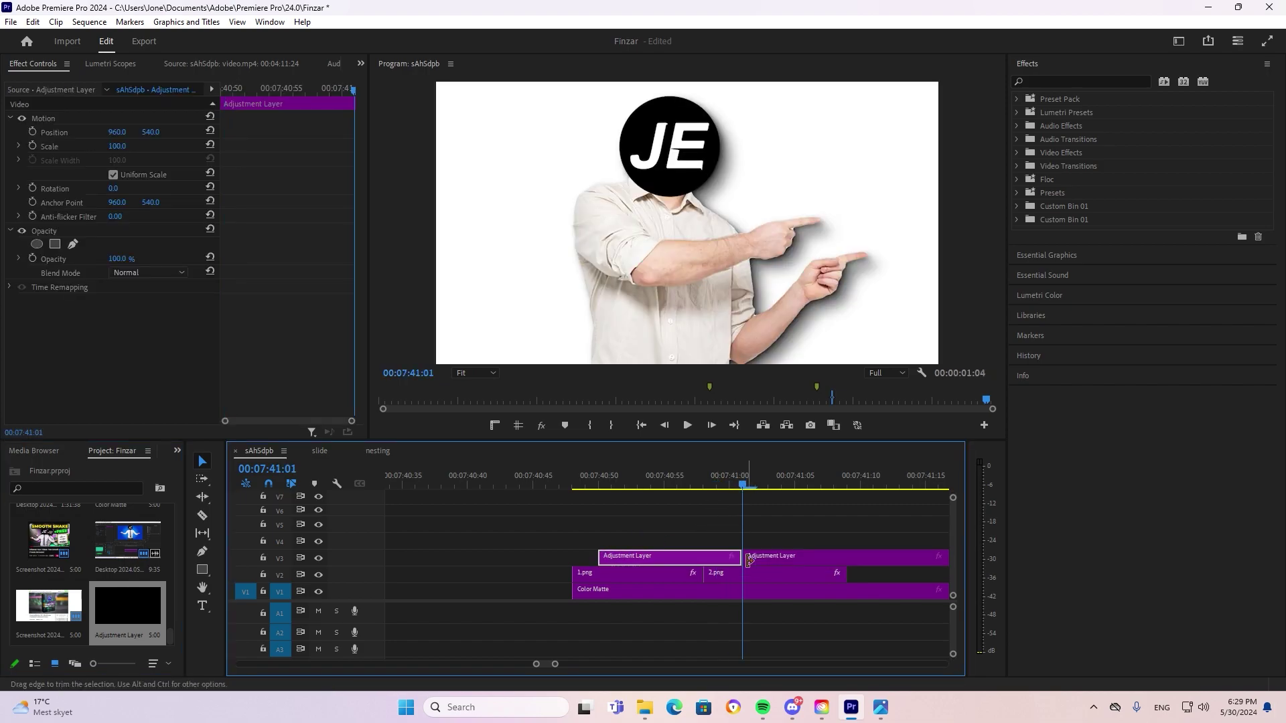
{"action": "left_click", "coordinate": [667, 481]}
{"action": "key", "text": "ctrl+k"}
{"action": "key", "text": "Delete"}
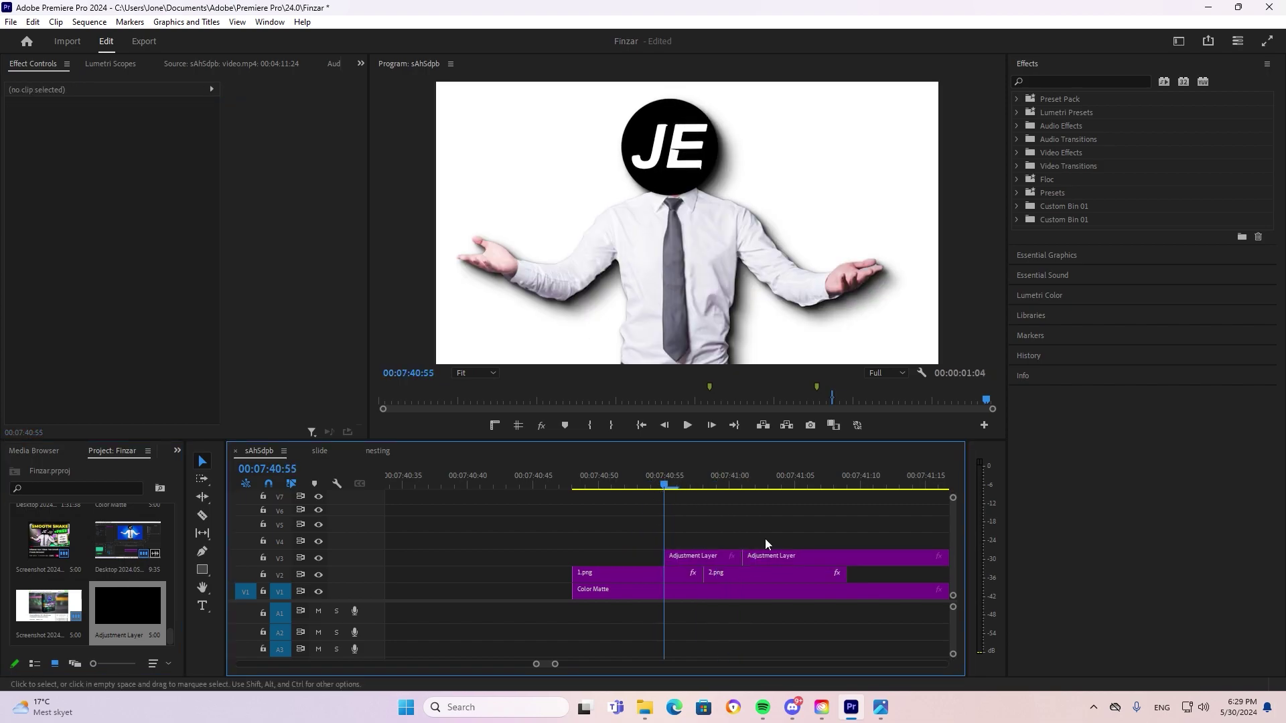
{"action": "left_click", "coordinate": [794, 558]}
{"action": "key", "text": "Delete"}
- Trim the adjustment layer to span 00:07:40:56 to 00:07:41:00, centred over the cut
{"action": "left_click_drag", "start_coordinate": [739, 559], "coordinate": [699, 561]}
{"action": "left_click", "coordinate": [740, 530]}
{"action": "mouse_move", "coordinate": [741, 484]}
{"action": "left_mouse_down"}
{"action": "mouse_move", "coordinate": [705, 489]}
{"action": "mouse_move", "coordinate": [726, 489]}
{"action": "left_mouse_up"}
{"action": "left_click", "coordinate": [729, 486]}
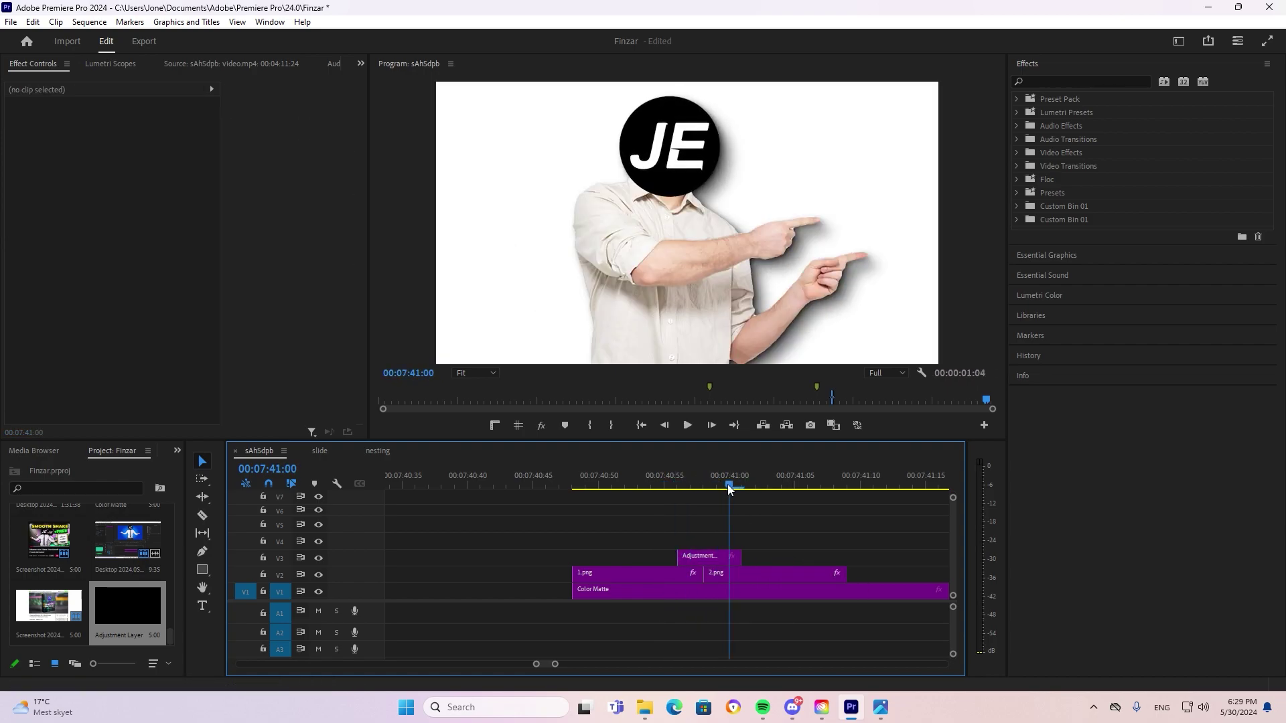
{"action": "left_click_drag", "start_coordinate": [740, 559], "coordinate": [729, 559]}
{"action": "left_click_drag", "start_coordinate": [733, 487], "coordinate": [679, 487]}
{"action": "left_click", "coordinate": [716, 558]}
{"action": "left_click_drag", "start_coordinate": [717, 561], "coordinate": [709, 563]}
{"action": "key", "text": "ctrl+z"}
- Step through the frames around the cut to check how far the adjustment layer reaches on each side
{"action": "left_click", "coordinate": [721, 507]}
{"action": "left_click", "coordinate": [651, 483]}
{"action": "left_click_drag", "start_coordinate": [741, 487], "coordinate": [706, 484]}
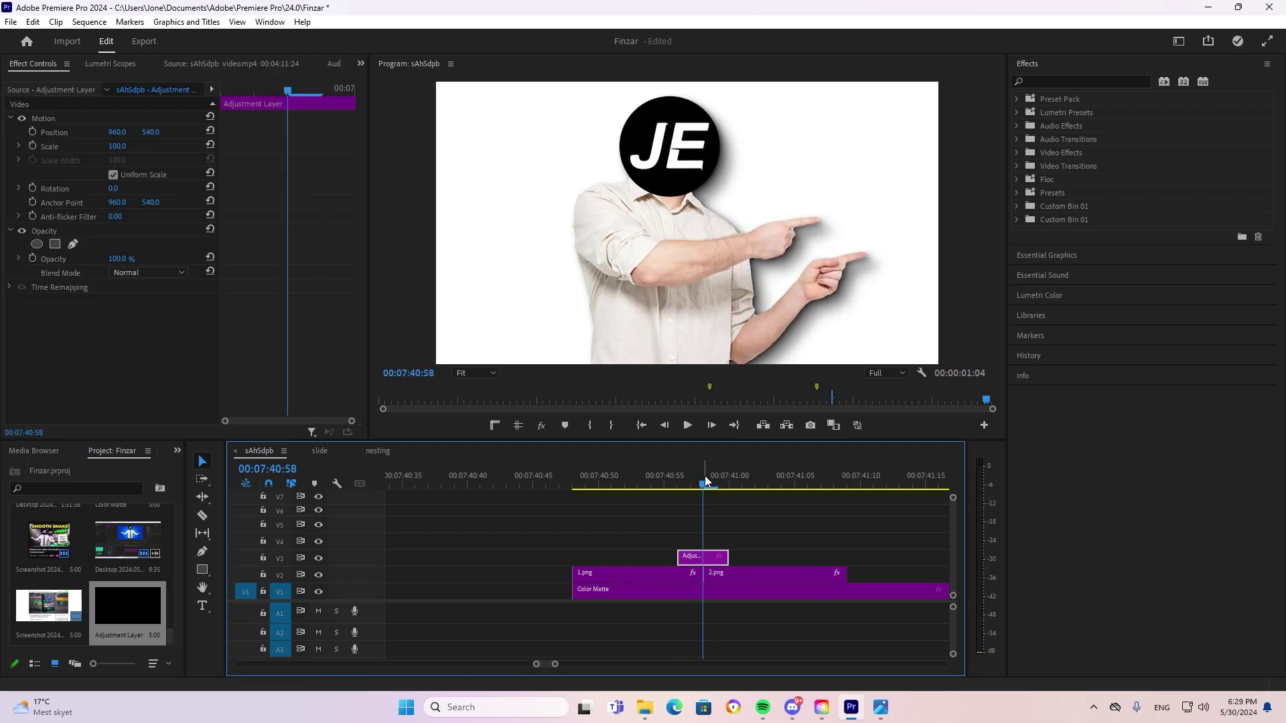
{"action": "key", "text": "Right"}
{"action": "key", "text": "Right"}
{"action": "key", "text": "Up"}
{"action": "left_click", "coordinate": [534, 516]}
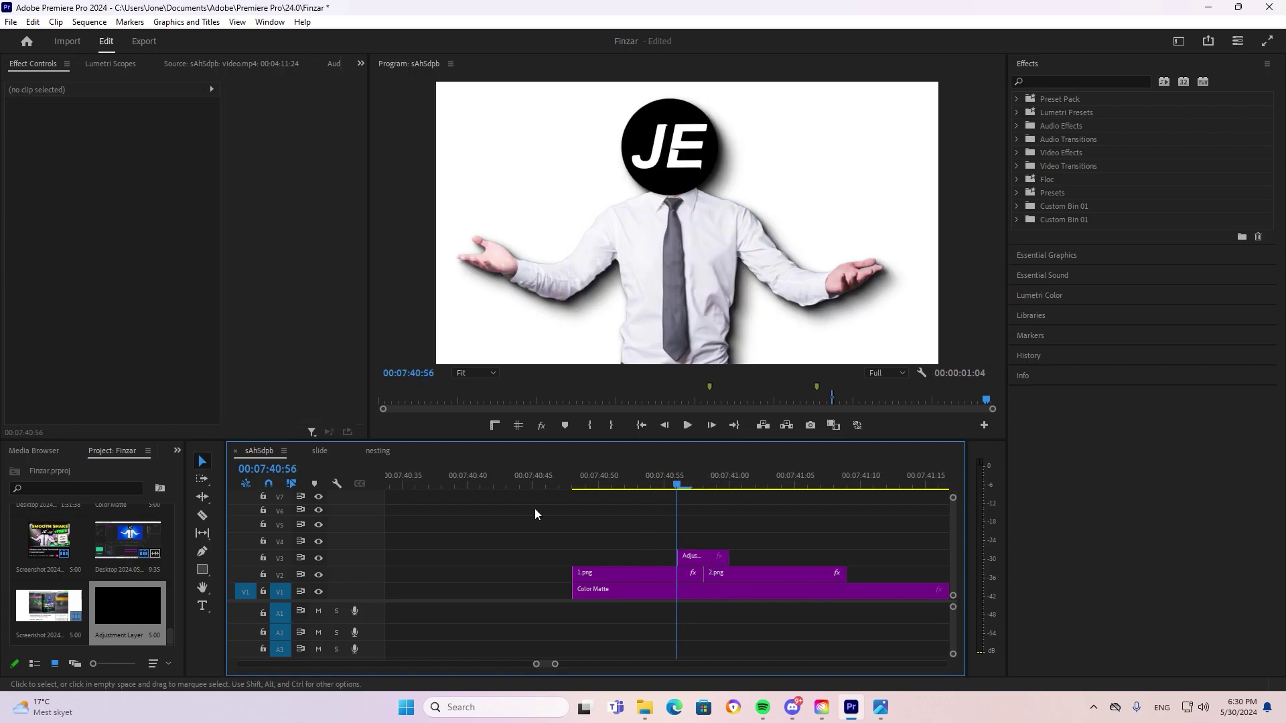
- Find the Directional Blur effect and apply it to the adjustment layer
{"action": "left_click", "coordinate": [1036, 82]}
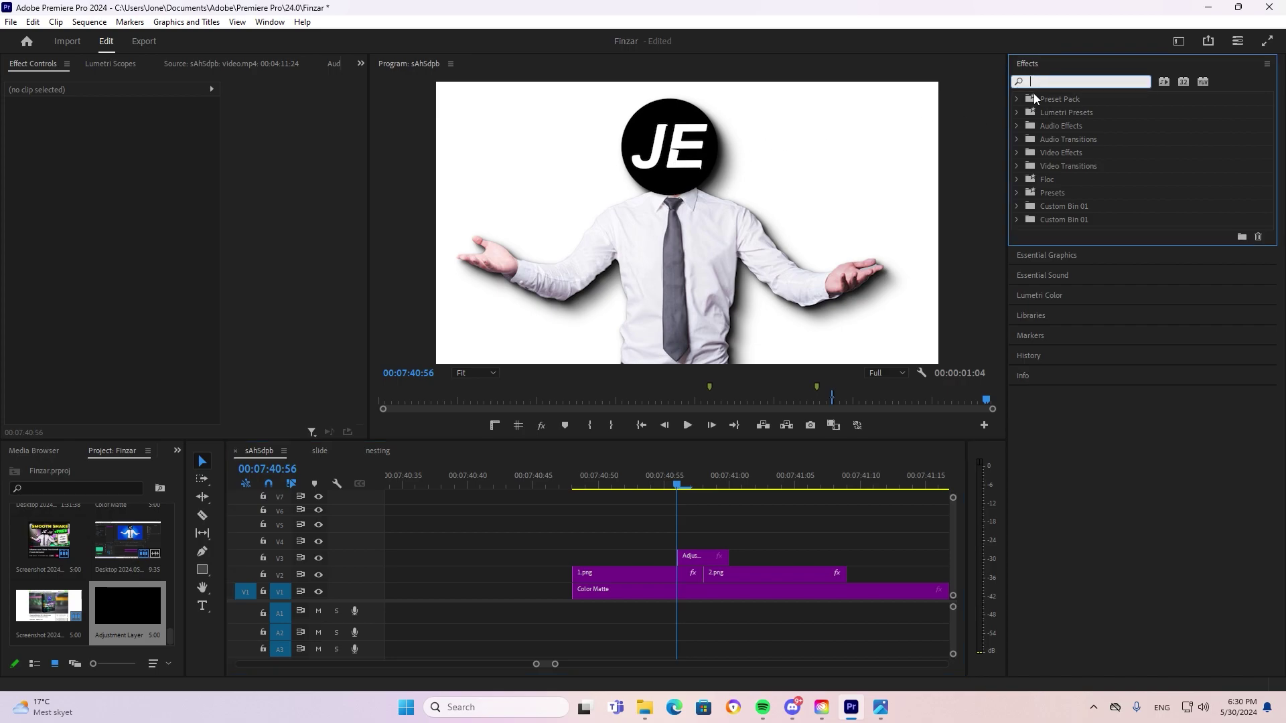
{"action": "type", "text": "direc"}
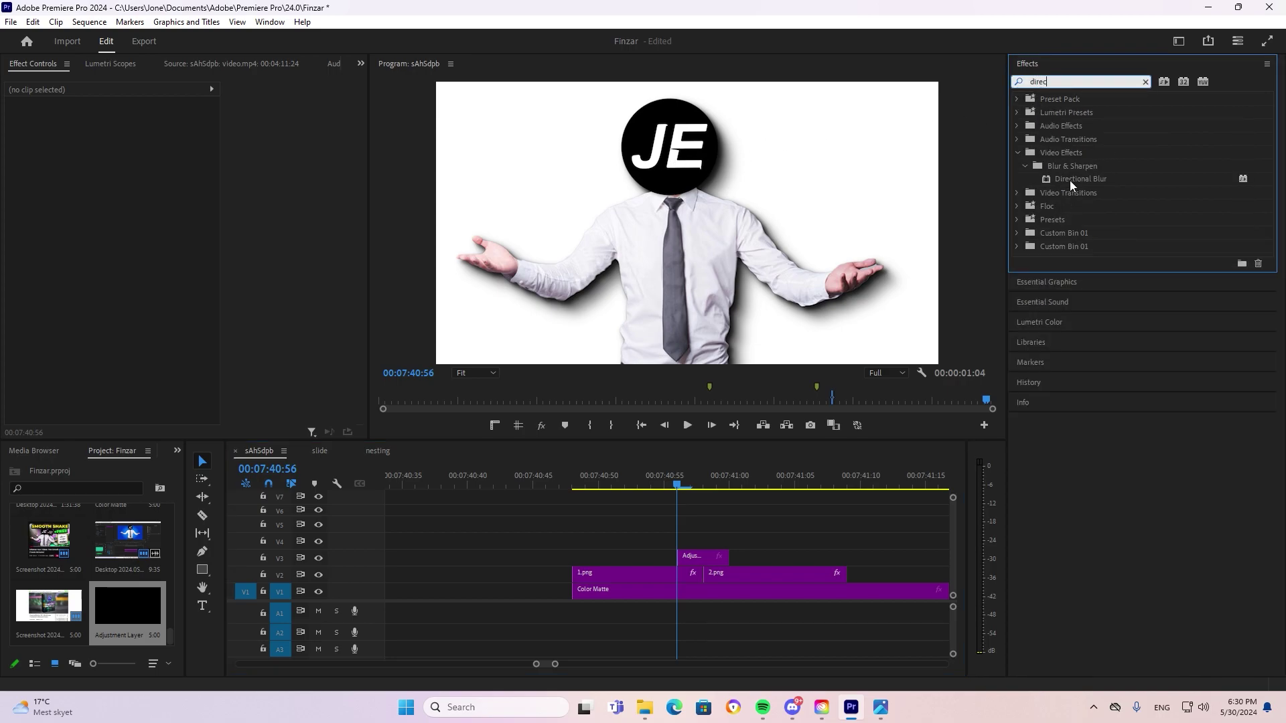
{"action": "left_click_drag", "start_coordinate": [1070, 184], "coordinate": [721, 633]}
{"action": "left_click_drag", "start_coordinate": [694, 560], "coordinate": [693, 560]}
- Set the Directional Blur's Blur Length to 10 and Direction to 2x179.0°, and scrub through the result
{"action": "left_click", "coordinate": [127, 343]}
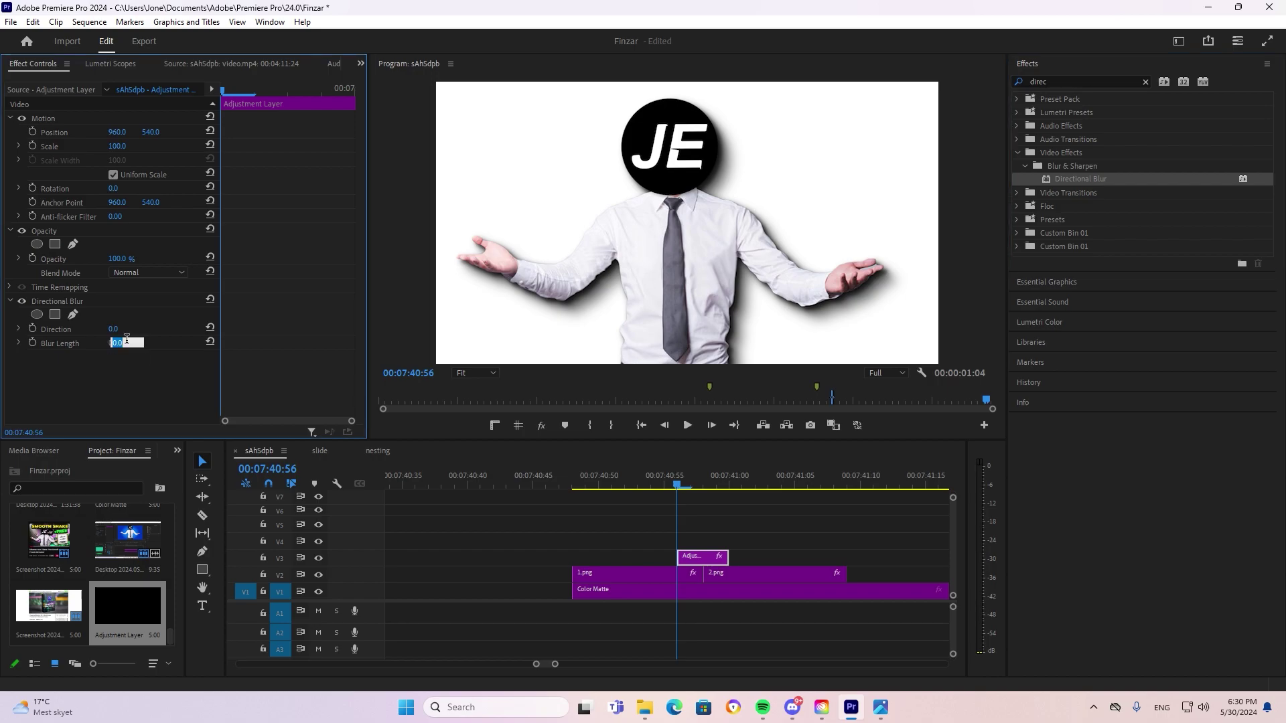
{"action": "type", "text": "10"}
{"action": "key", "text": "Return"}
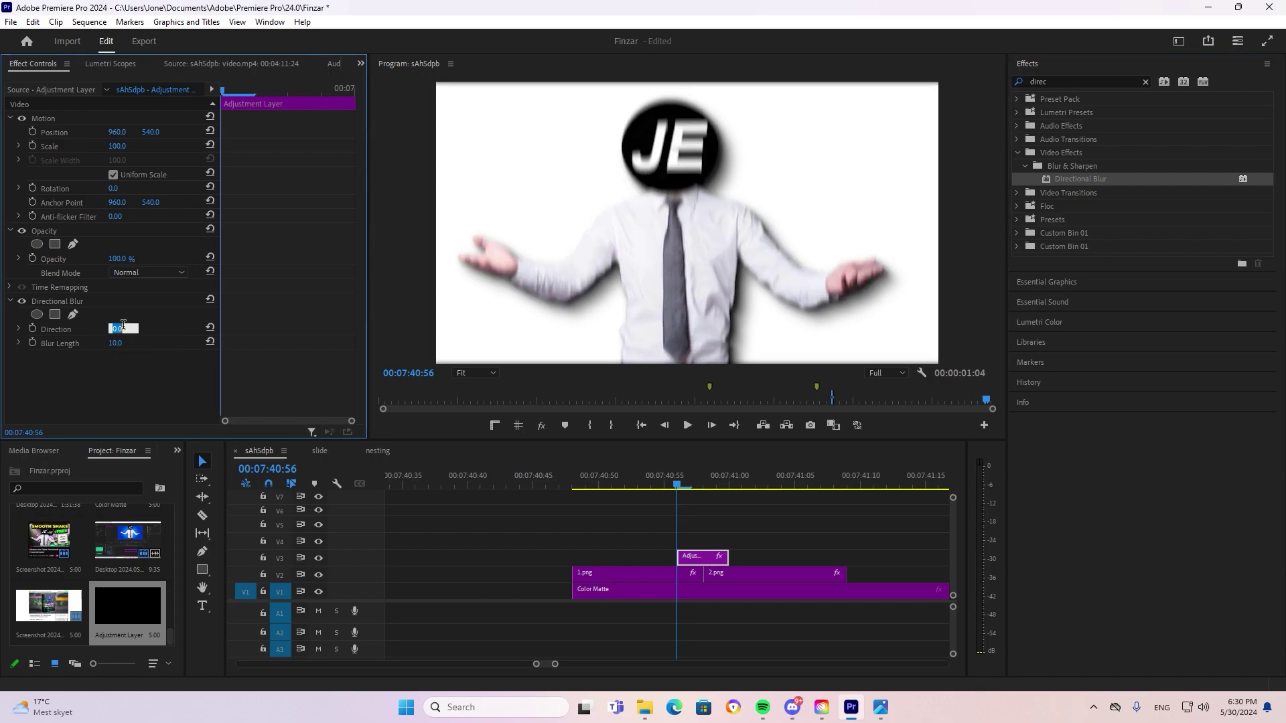
{"action": "left_click_drag", "start_coordinate": [119, 333], "coordinate": [295, 333]}
{"action": "left_click_drag", "start_coordinate": [672, 481], "coordinate": [741, 489]}
- Search for transitions and apply Film Dissolve to the cut between 1.png and 2.png
{"action": "left_click", "coordinate": [1040, 83]}
{"action": "type", "text": "transition"}
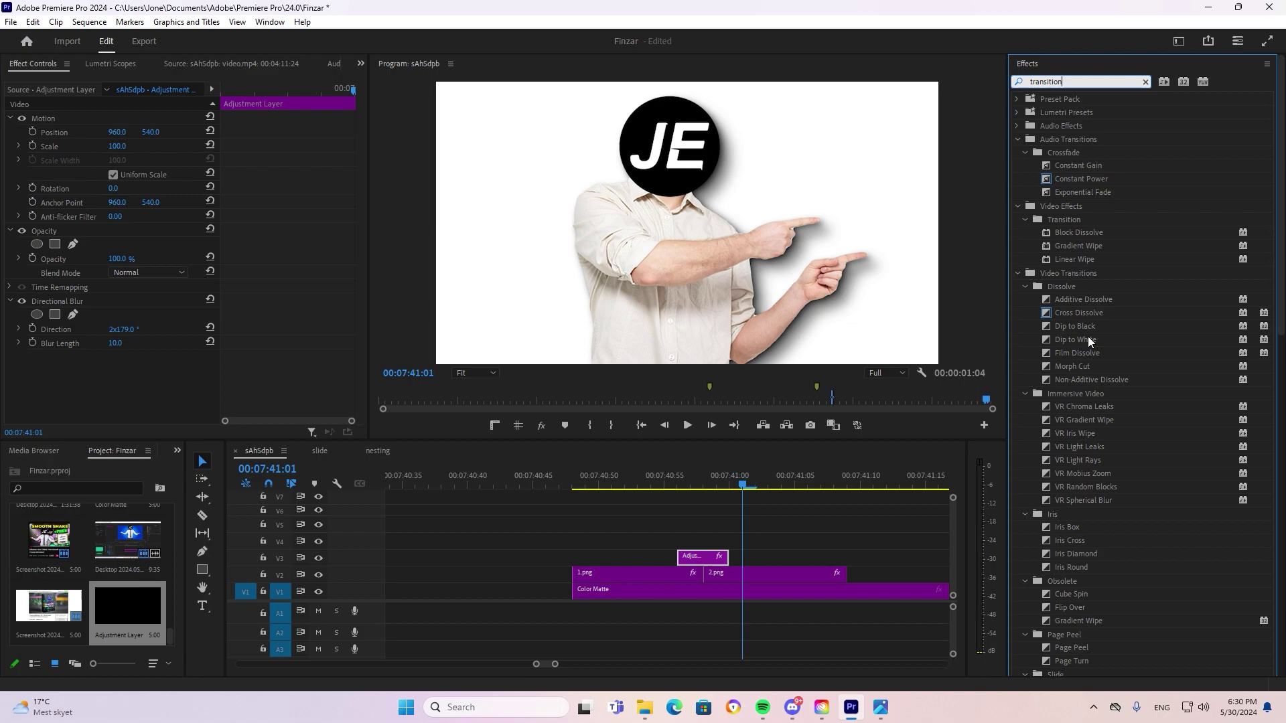
{"action": "left_click_drag", "start_coordinate": [1083, 352], "coordinate": [702, 573]}
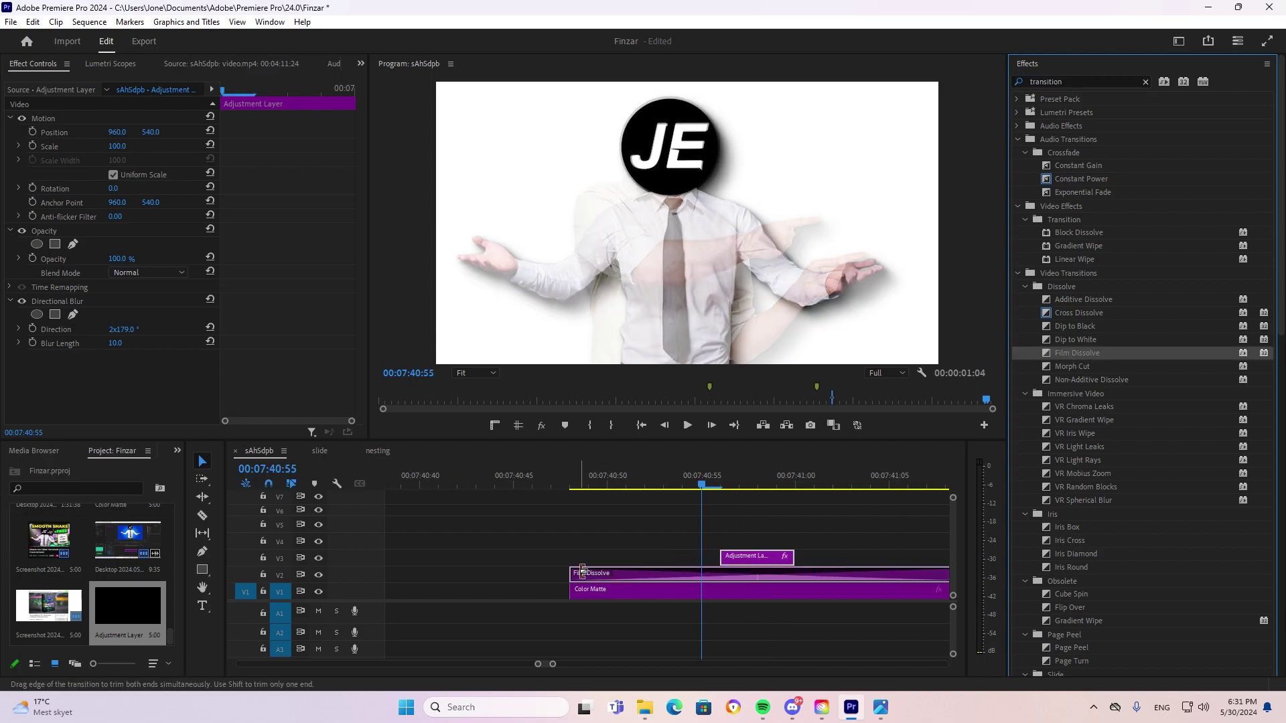
- Shorten the Film Dissolve to about four frames around the cut, starting at 00:07:40:56 with the adjustment layer
{"action": "left_click_drag", "start_coordinate": [580, 574], "coordinate": [684, 574]}
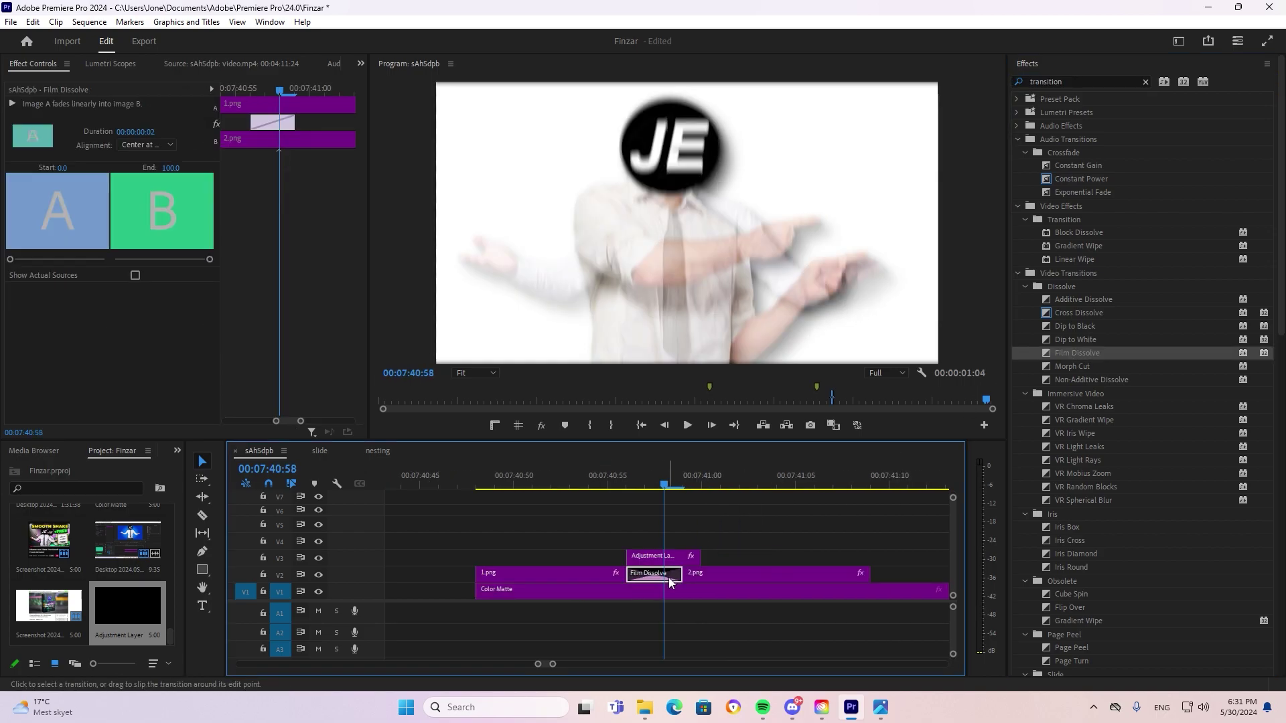
{"action": "left_click_drag", "start_coordinate": [669, 580], "coordinate": [688, 580]}
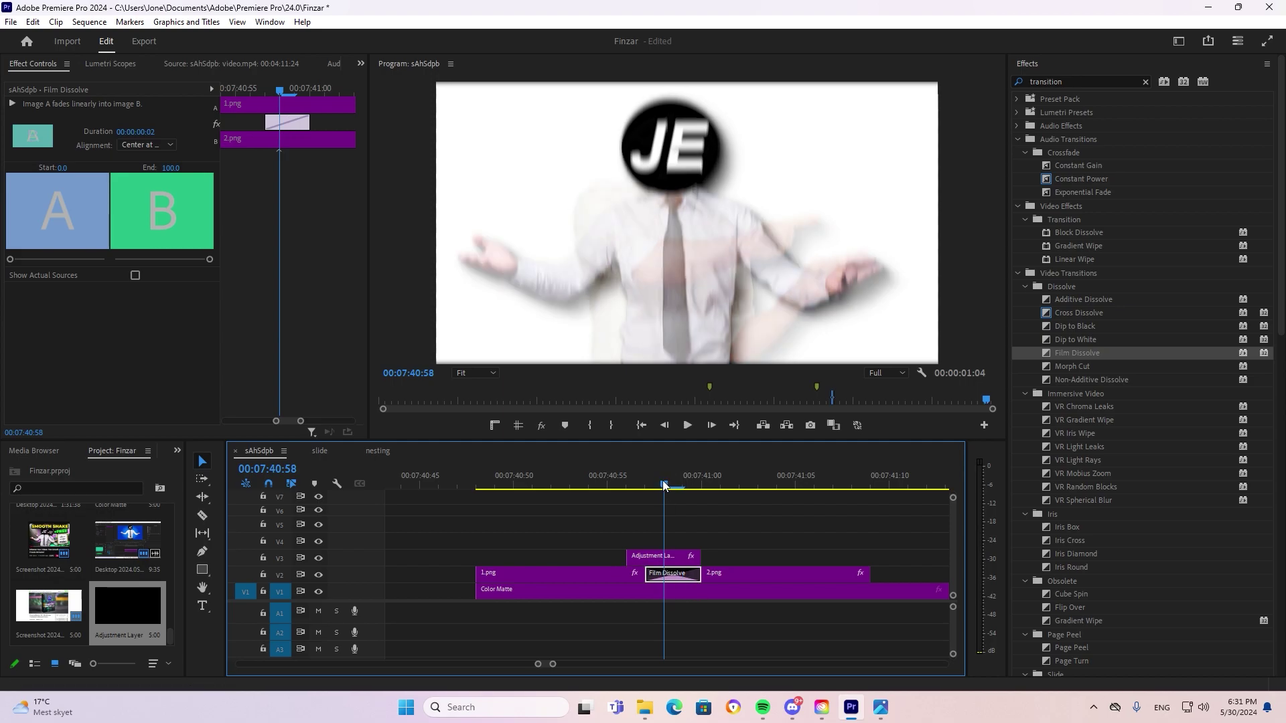
{"action": "left_click", "coordinate": [646, 484]}
{"action": "left_click_drag", "start_coordinate": [648, 487], "coordinate": [663, 486]}
{"action": "left_click_drag", "start_coordinate": [646, 575], "coordinate": [635, 577]}
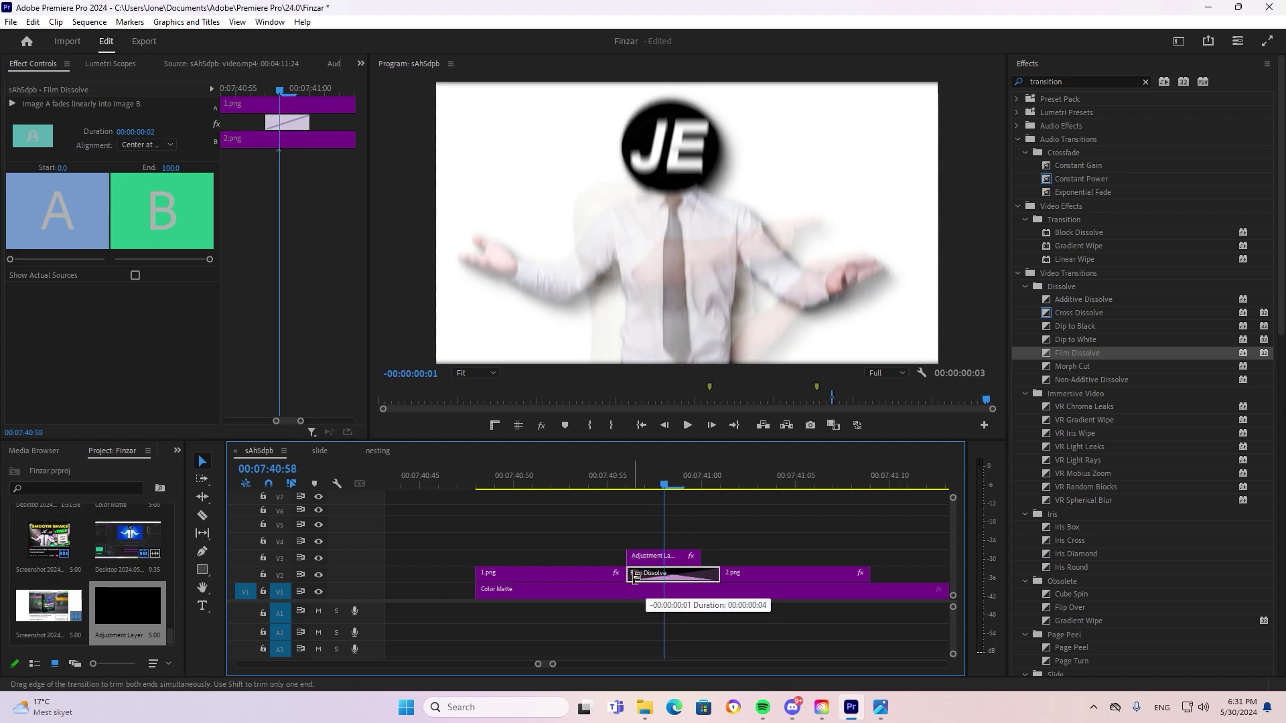
{"action": "left_click_drag", "start_coordinate": [718, 577], "coordinate": [701, 580]}
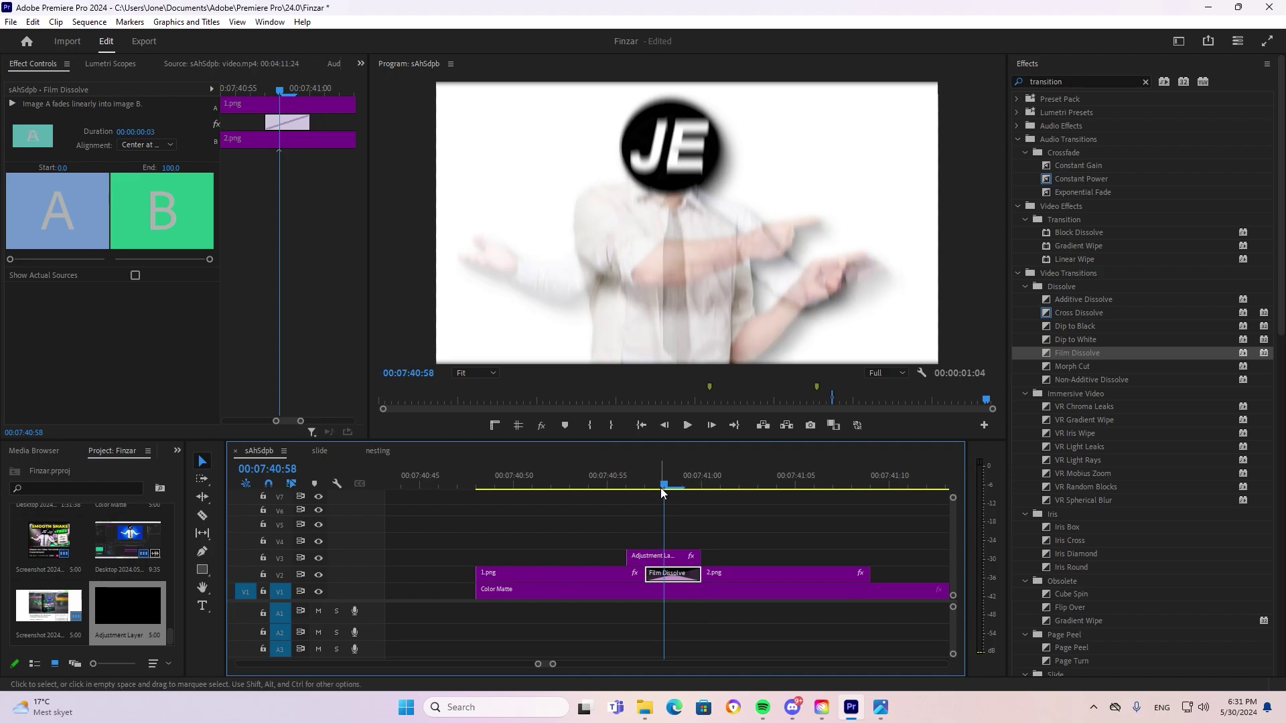
{"action": "left_click_drag", "start_coordinate": [662, 493], "coordinate": [626, 486]}
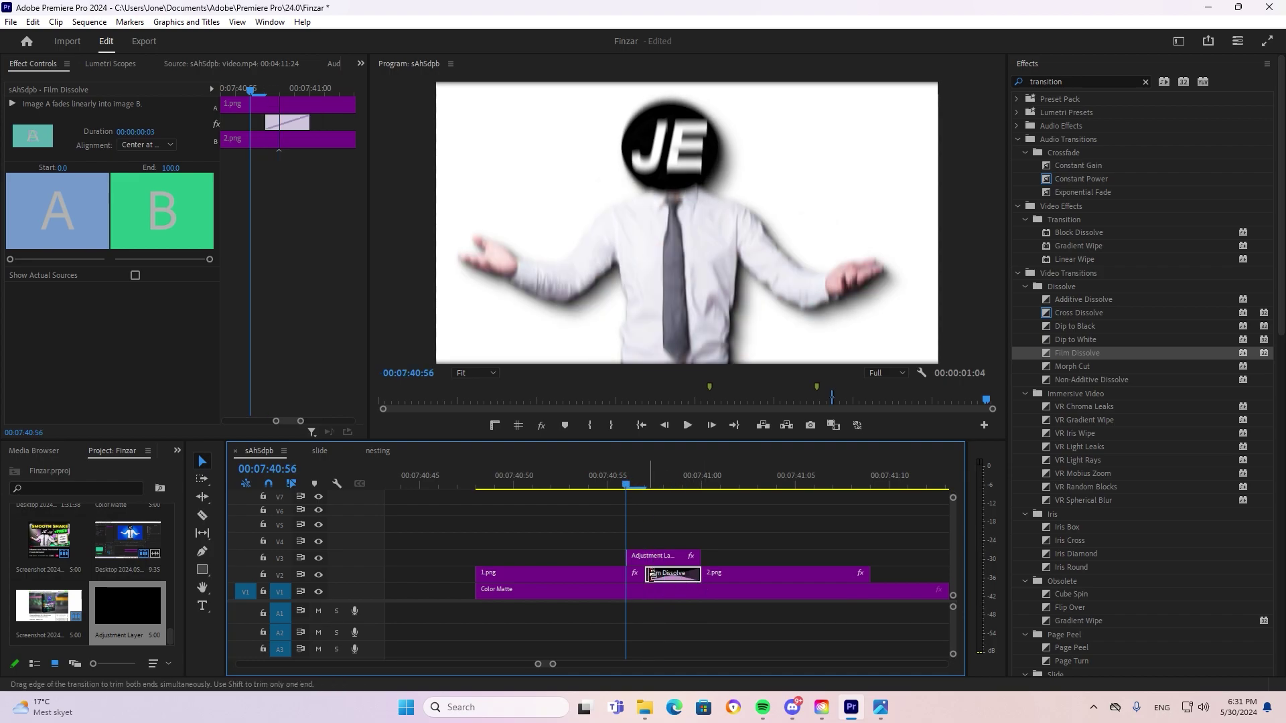
{"action": "left_click_drag", "start_coordinate": [650, 575], "coordinate": [627, 575]}
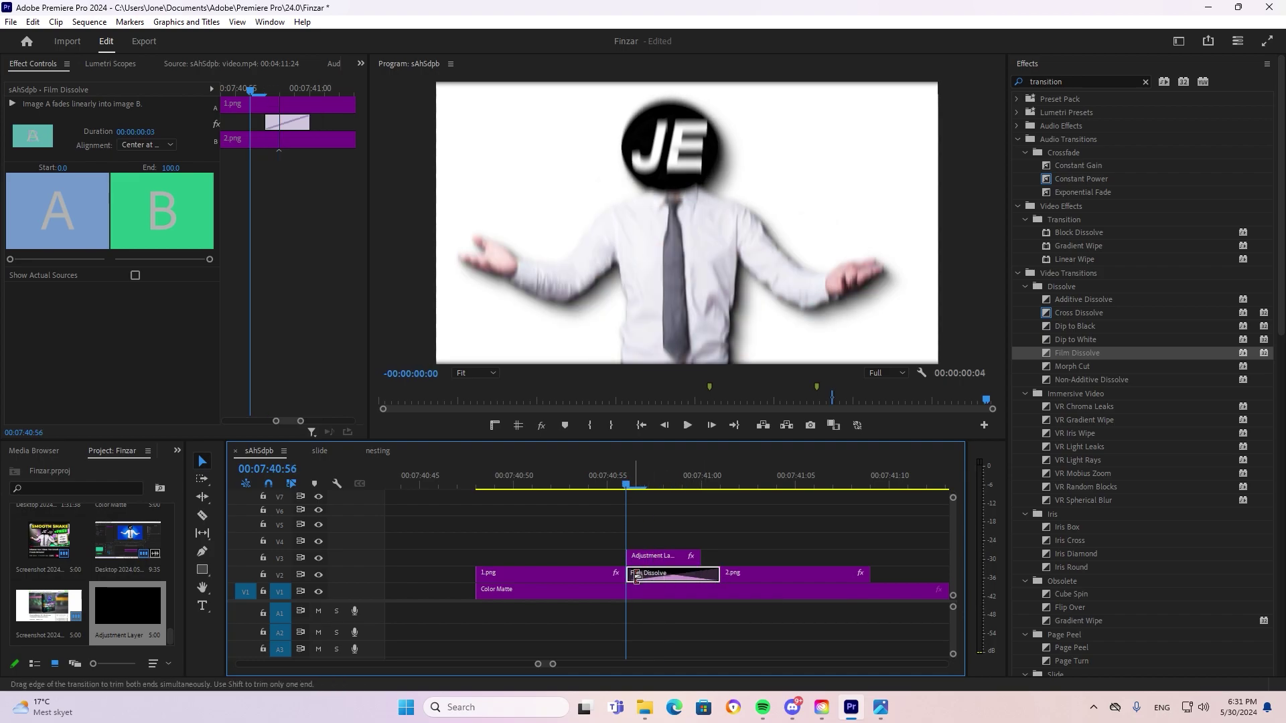
- Extend the adjustment layer's end to match the end of the Film Dissolve
{"action": "left_click", "coordinate": [730, 532]}
{"action": "left_click", "coordinate": [814, 478]}
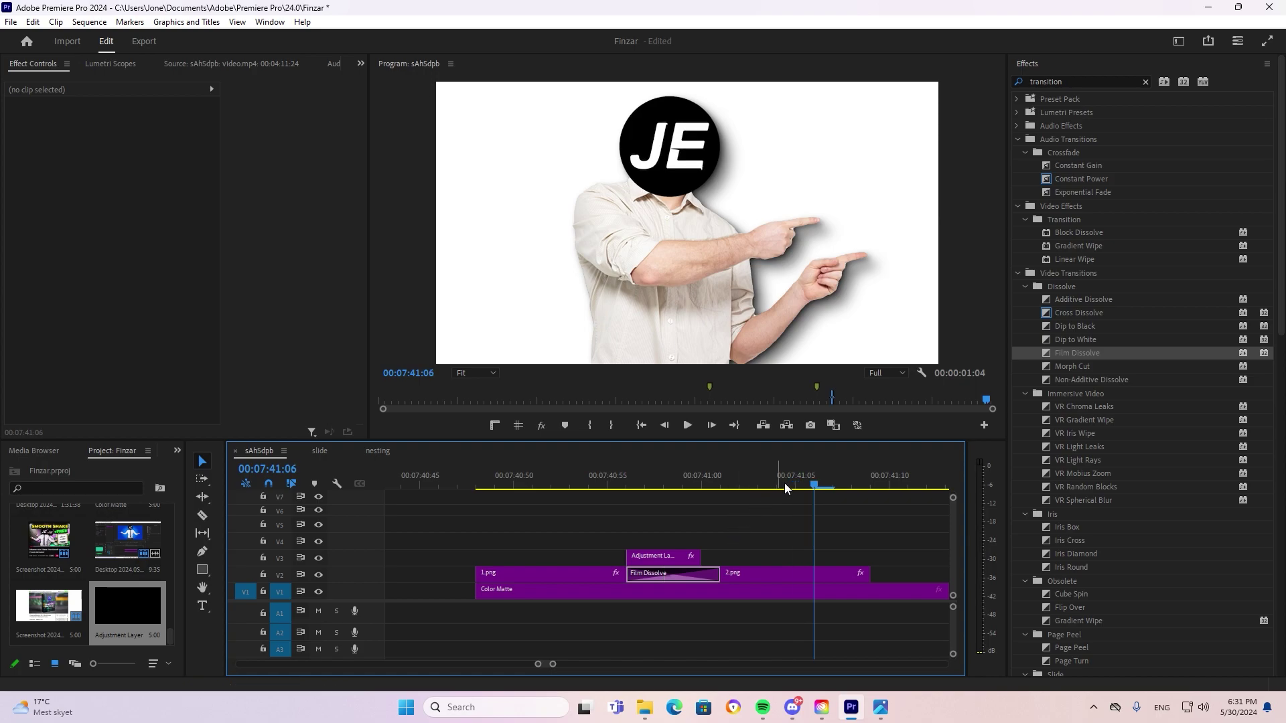
{"action": "left_click_drag", "start_coordinate": [784, 489], "coordinate": [701, 497]}
{"action": "left_click_drag", "start_coordinate": [710, 558], "coordinate": [718, 555]}
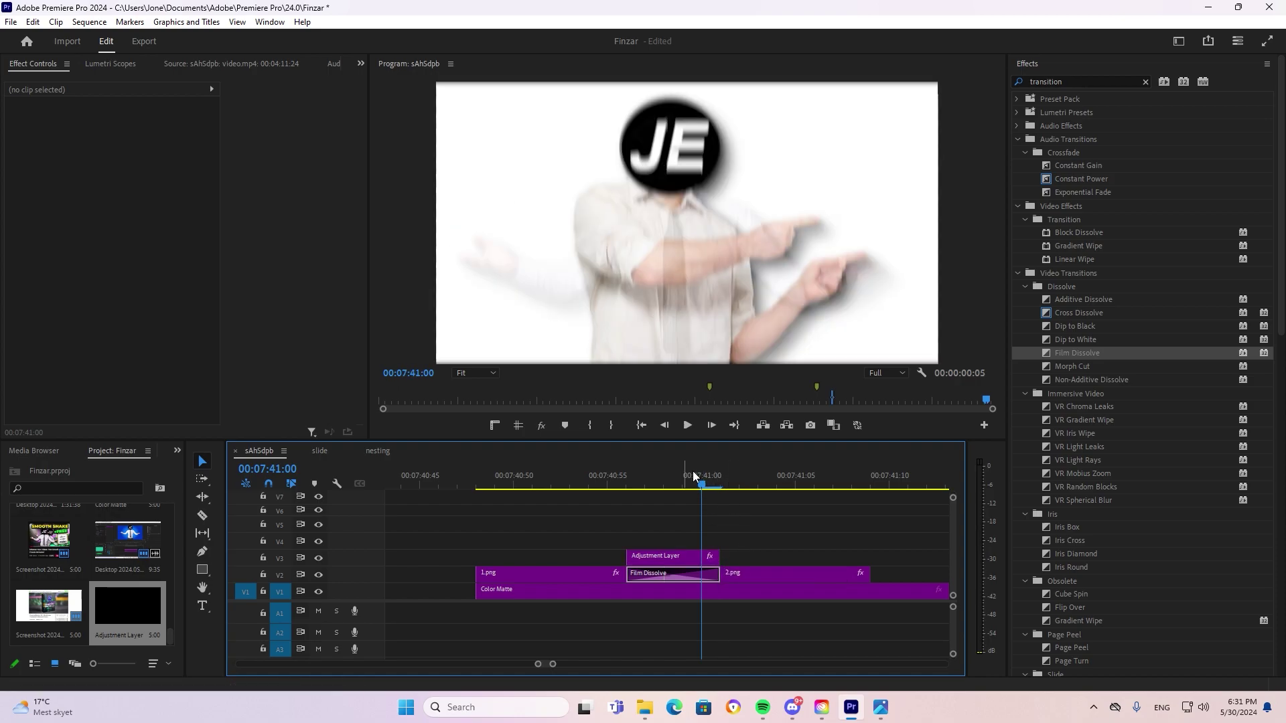
- Play back the blurred Film Dissolve between 1.png and 2.png several times to review the pose change
{"action": "left_click_drag", "start_coordinate": [690, 476], "coordinate": [521, 500]}
{"action": "key", "text": "space"}
{"action": "key", "text": "space"}
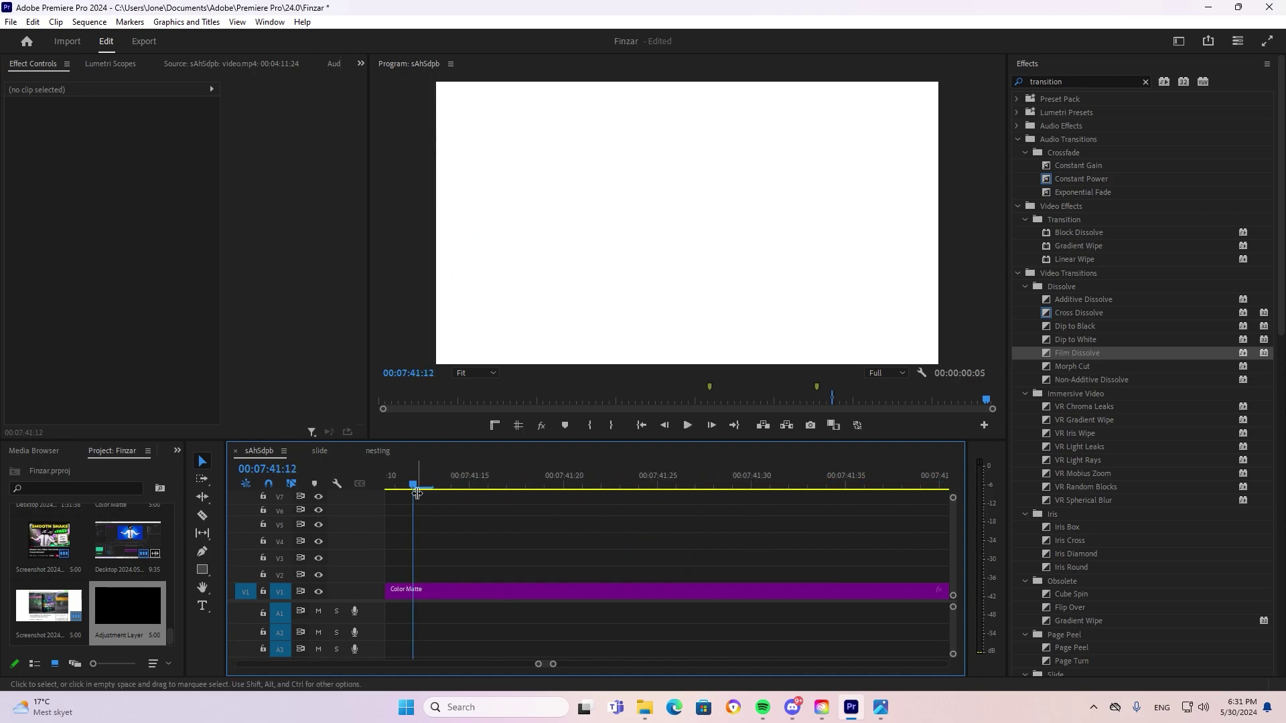
{"action": "left_click_drag", "start_coordinate": [414, 487], "coordinate": [400, 499]}
{"action": "key", "text": "space"}
{"action": "key", "text": "space"}
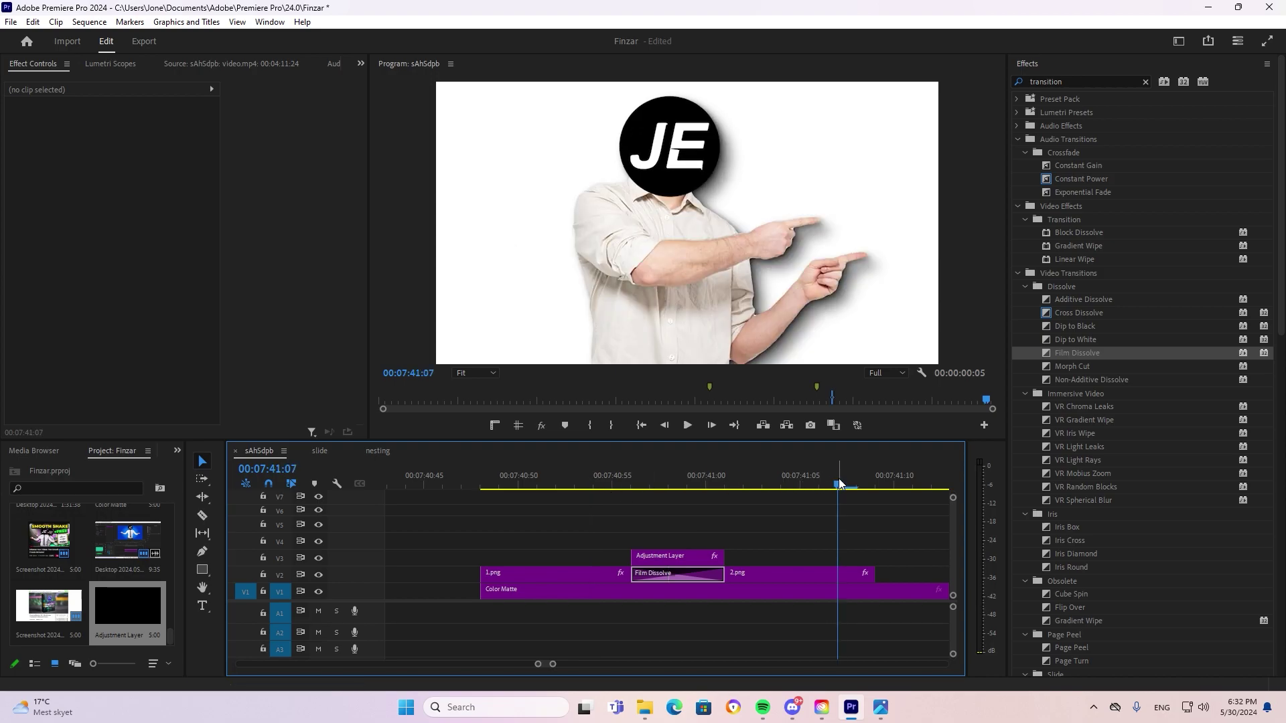
{"action": "left_click_drag", "start_coordinate": [840, 484], "coordinate": [575, 495]}
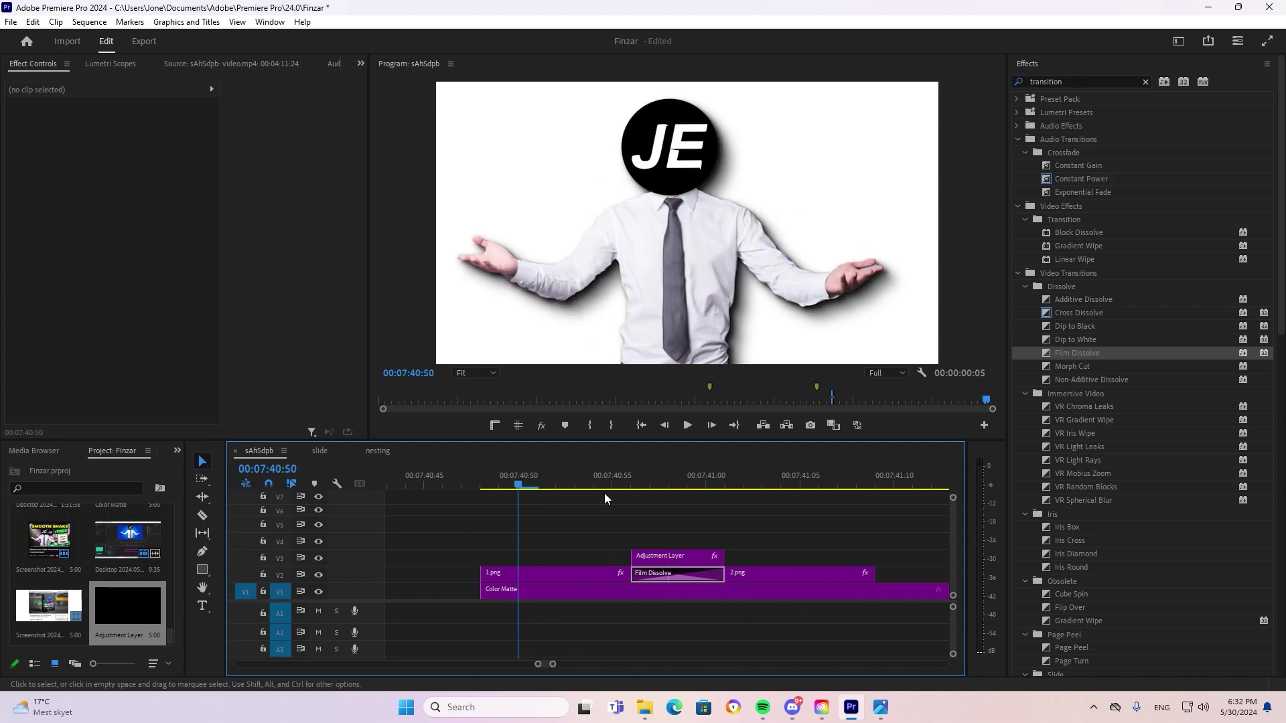
{"action": "key", "text": "space"}
{"action": "key", "text": "space"}
{"action": "left_click_drag", "start_coordinate": [416, 485], "coordinate": [521, 522]}
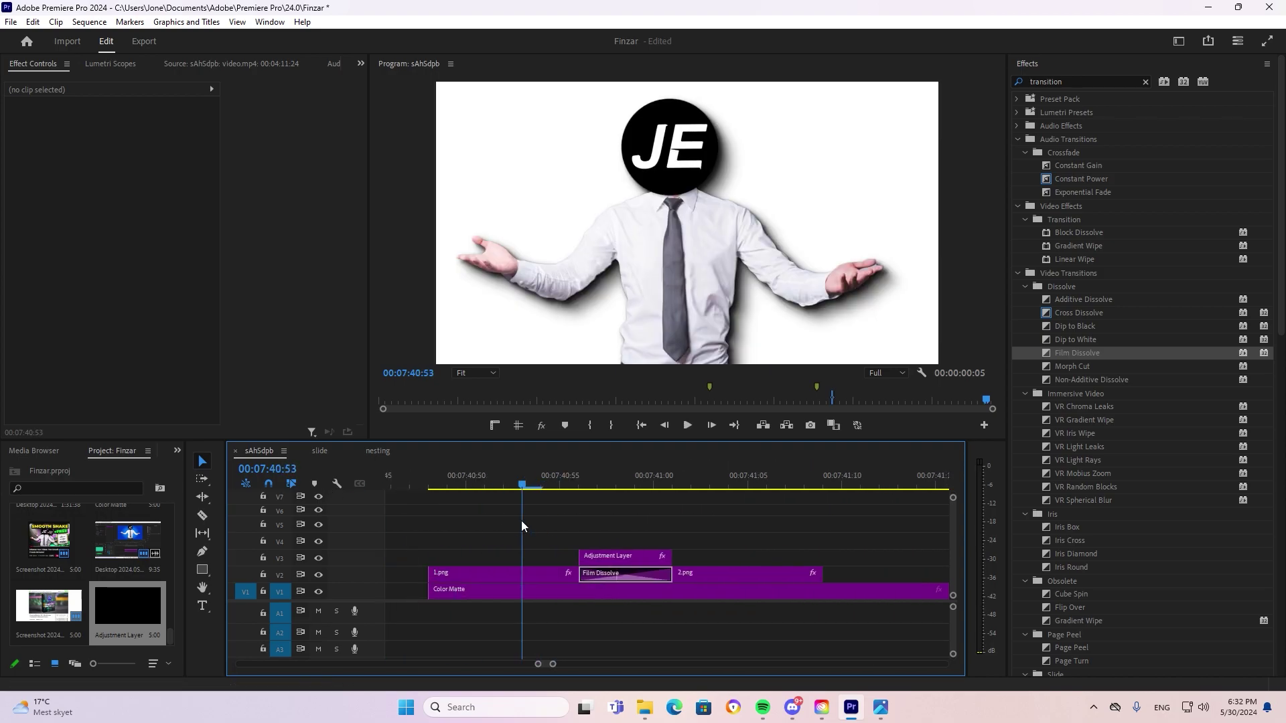
{"action": "key", "text": "space"}
{"action": "key", "text": "space"}
{"action": "left_click_drag", "start_coordinate": [846, 484], "coordinate": [470, 517]}
{"action": "key", "text": "space"}
{"action": "key", "text": "space"}
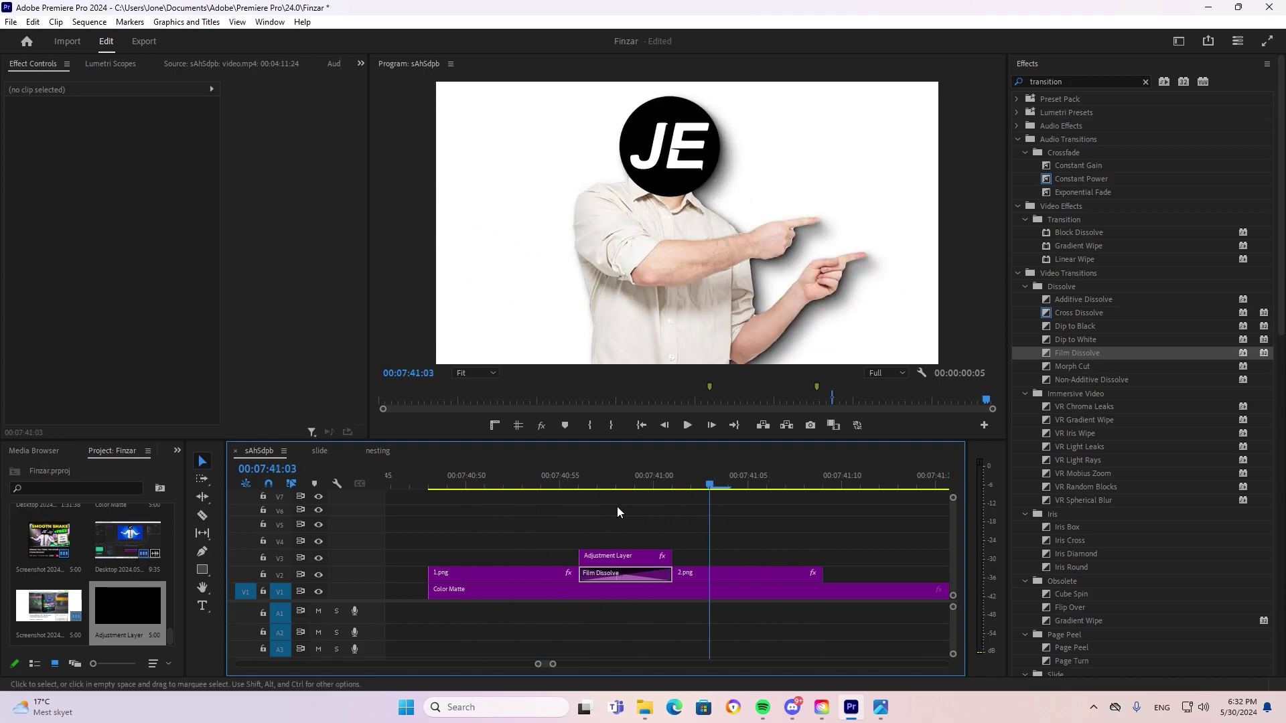
{"action": "left_click_drag", "start_coordinate": [711, 484], "coordinate": [504, 501]}
{"action": "key", "text": "space"}
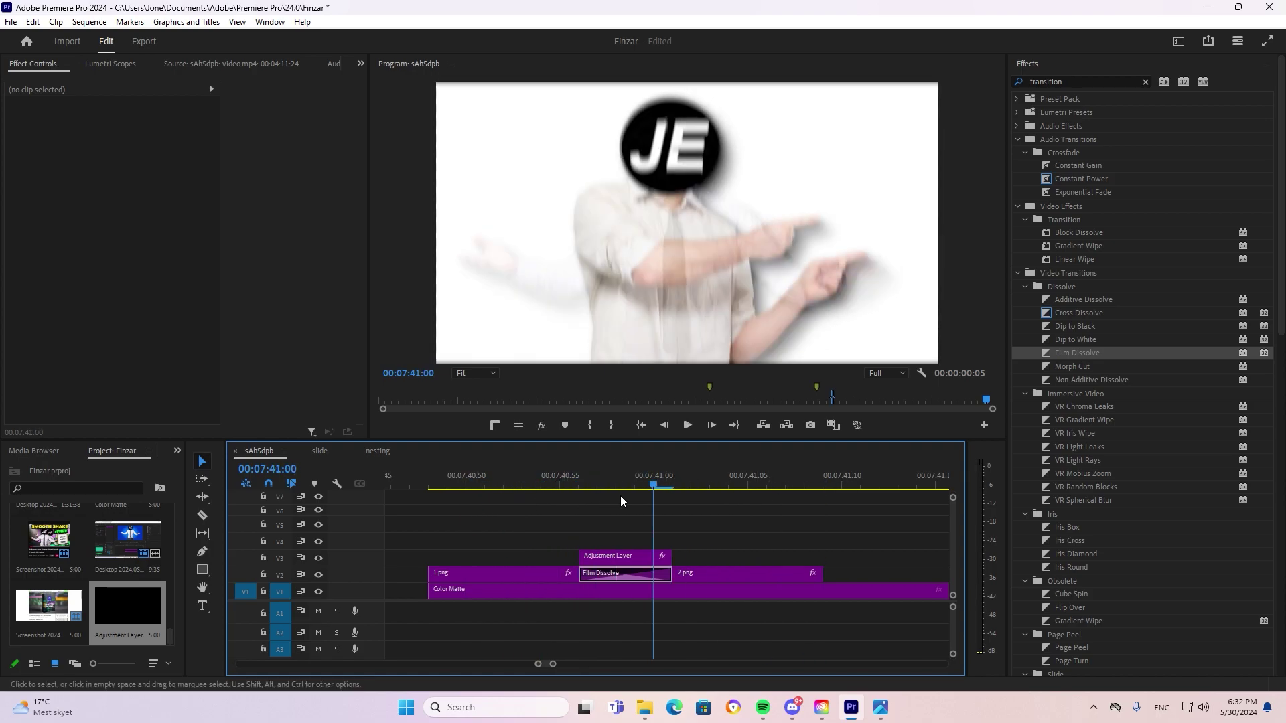
{"action": "key", "text": "space"}
{"action": "left_click_drag", "start_coordinate": [788, 485], "coordinate": [513, 505]}
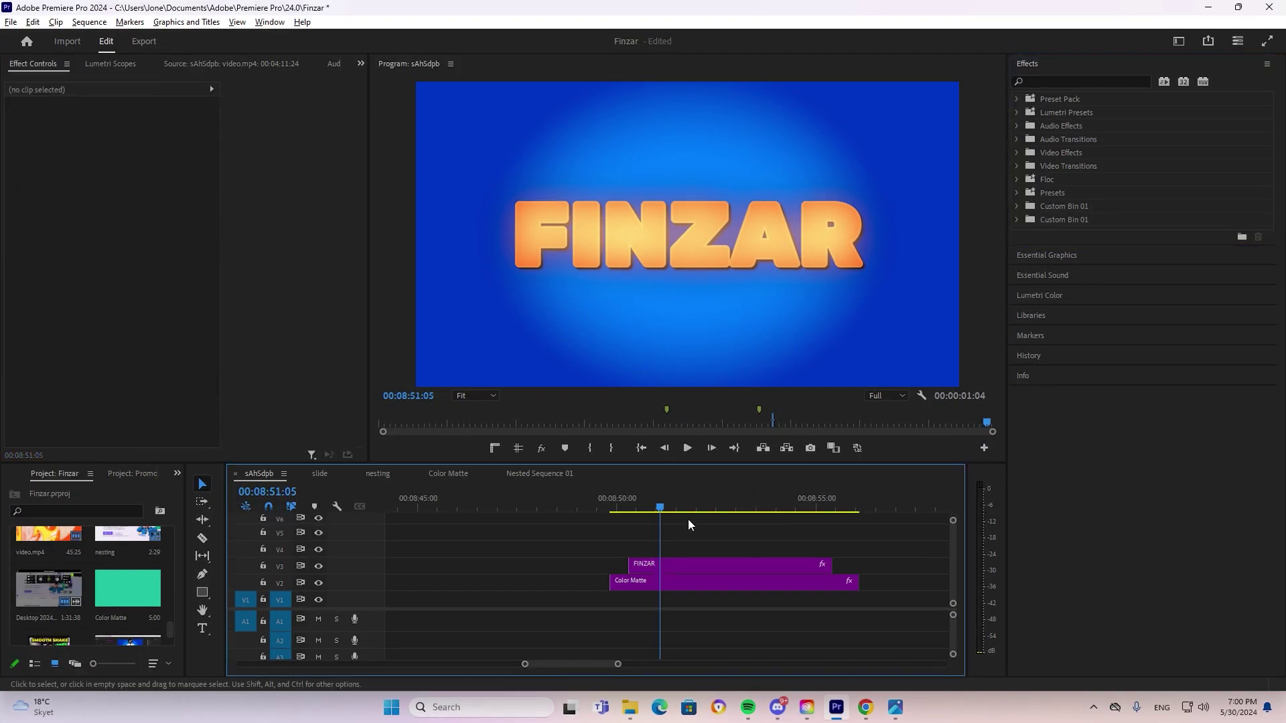
- Examine the FINZAR title's text properties, including its font, fill colour, stroke and shadow settings
{"action": "left_click", "coordinate": [665, 505]}
{"action": "left_click", "coordinate": [704, 566]}
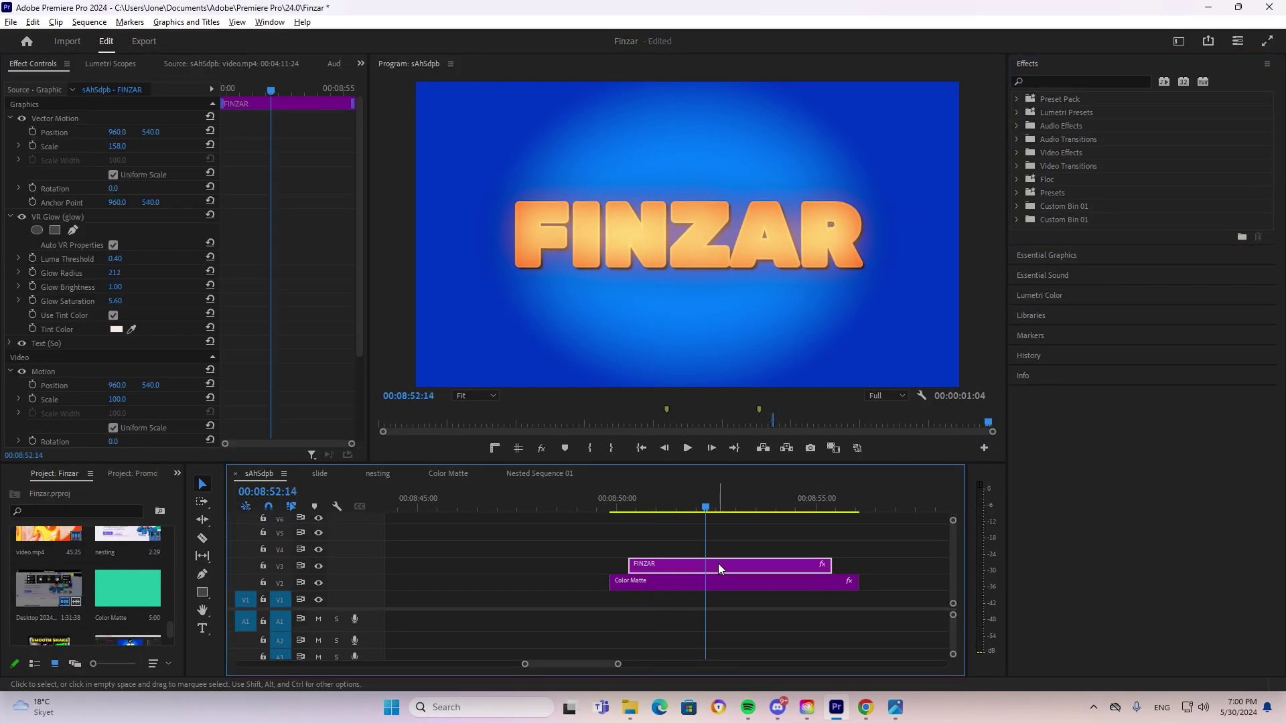
{"action": "left_click", "coordinate": [1038, 257]}
{"action": "left_click", "coordinate": [1081, 142]}
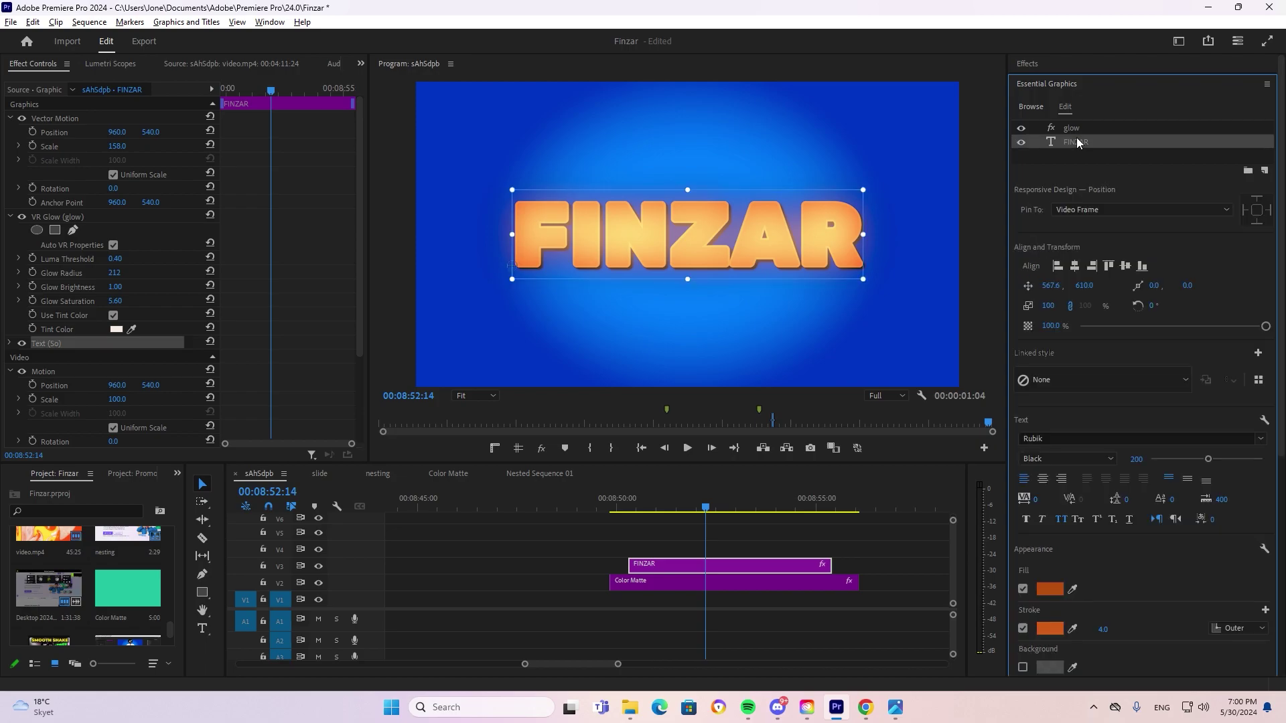
{"action": "scroll", "coordinate": [1112, 416], "scroll_direction": "down", "scroll_amount": 2}
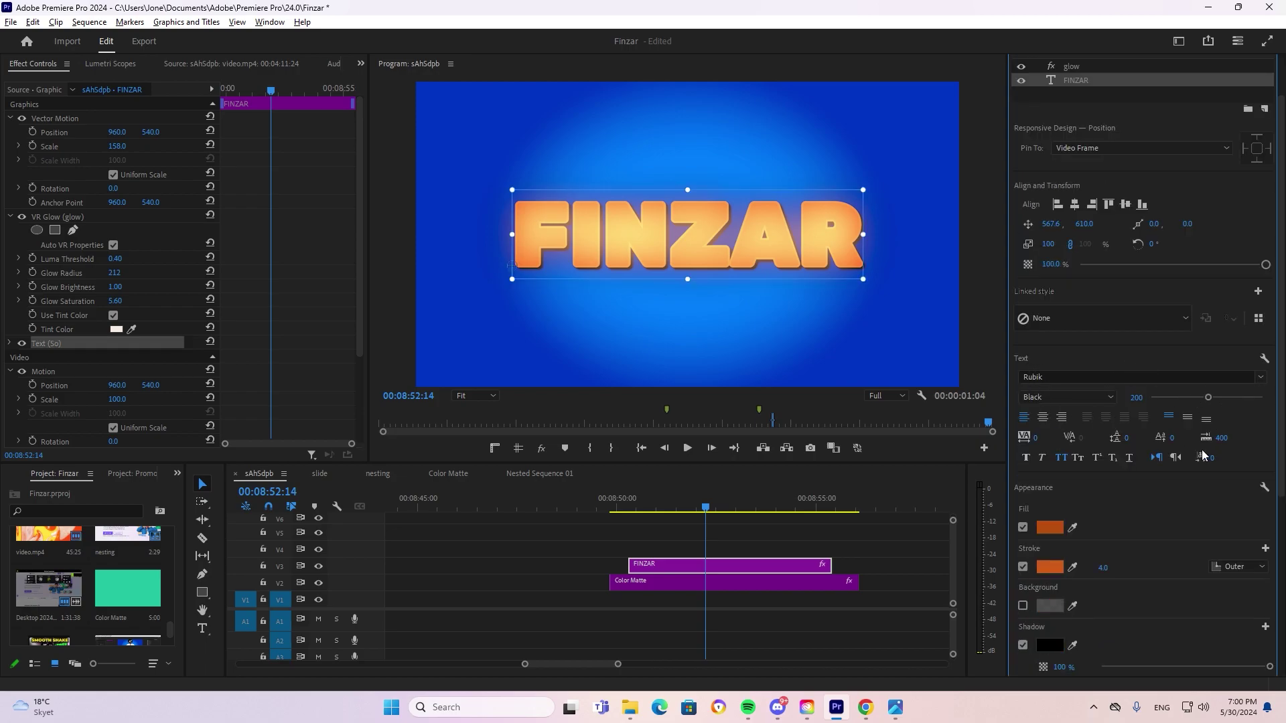
{"action": "scroll", "coordinate": [1204, 456], "scroll_direction": "down", "scroll_amount": 2}
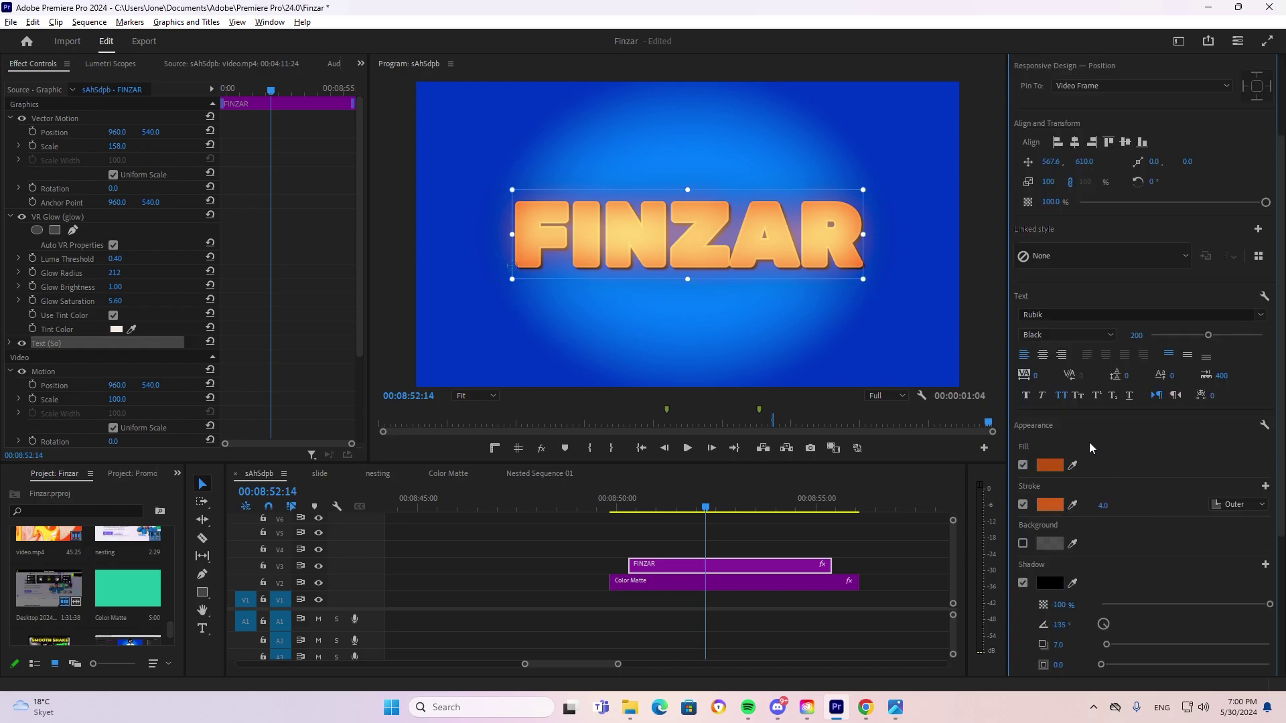
{"action": "scroll", "coordinate": [1161, 419], "scroll_direction": "down", "scroll_amount": 2}
{"action": "left_click", "coordinate": [1049, 403]}
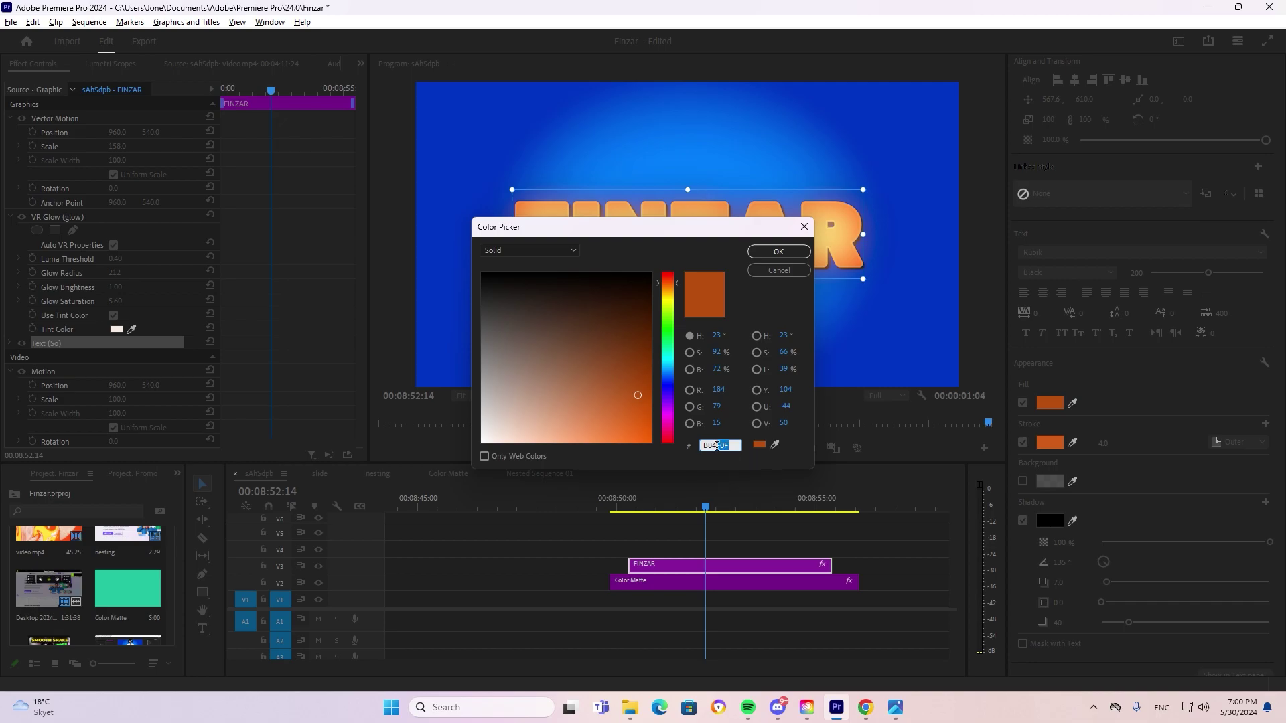
{"action": "left_click", "coordinate": [785, 270]}
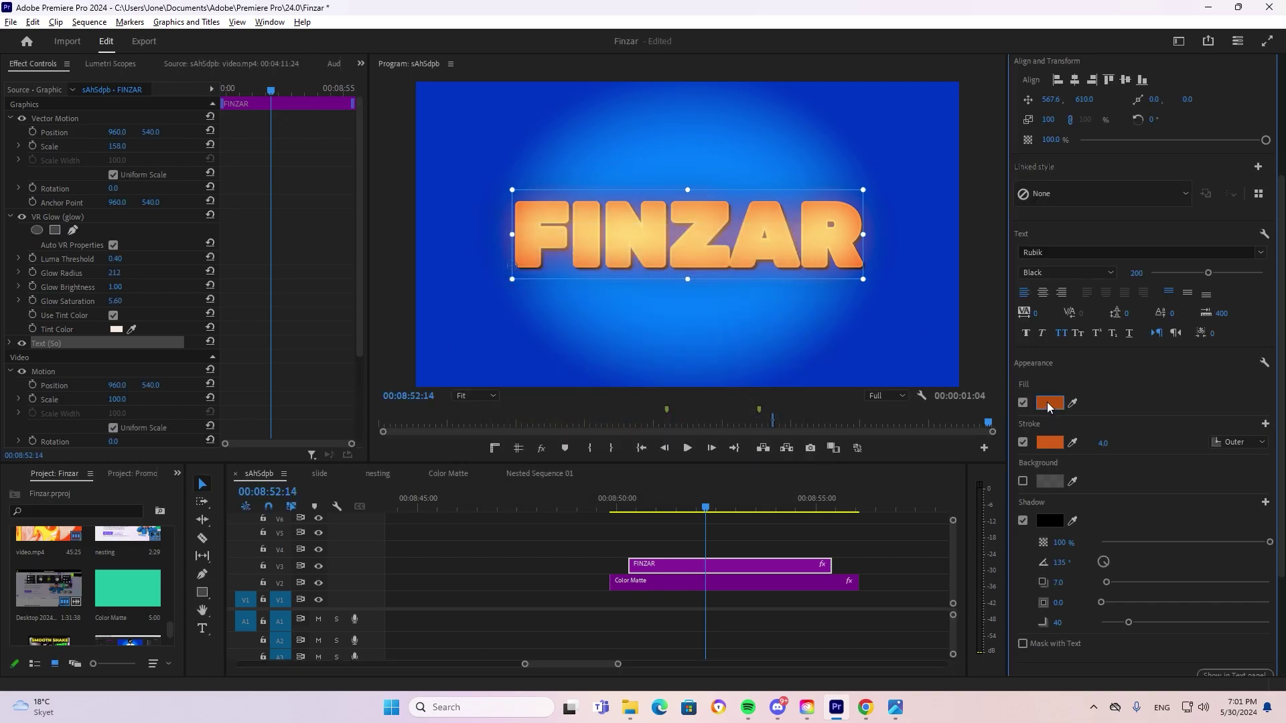
{"action": "scroll", "coordinate": [1125, 408], "scroll_direction": "down", "scroll_amount": 2}
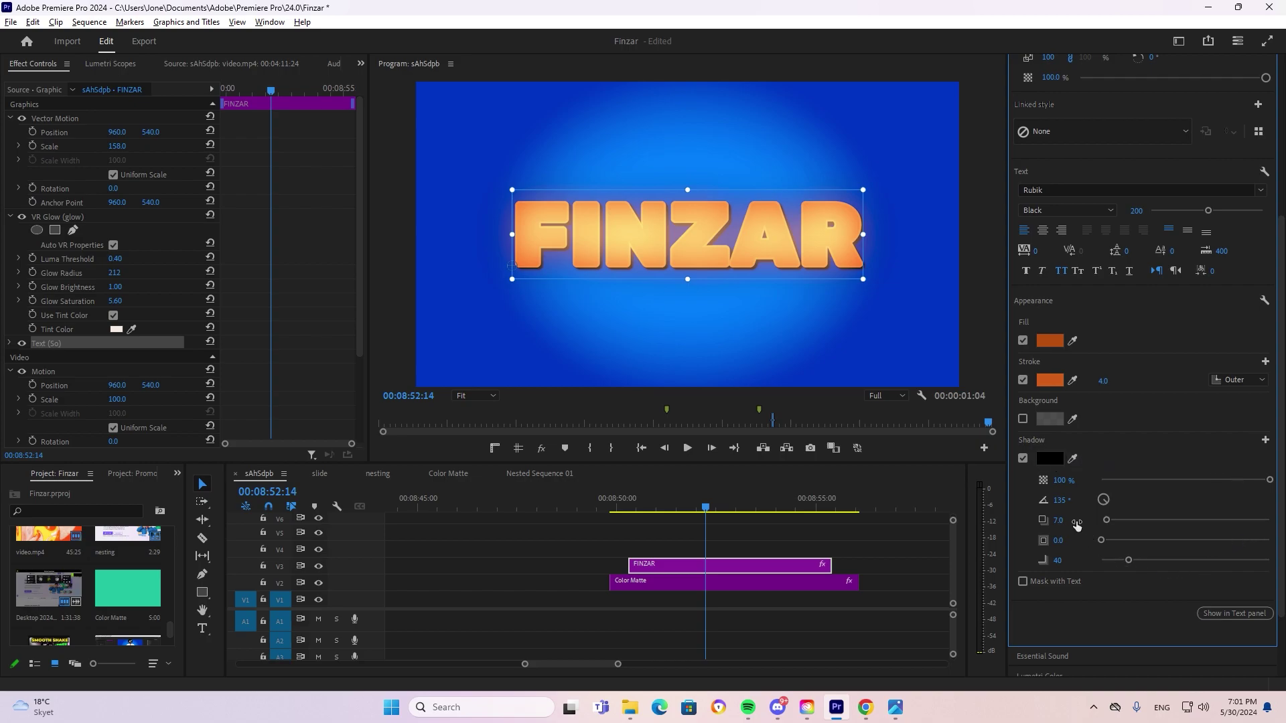
{"action": "scroll", "coordinate": [1123, 454], "scroll_direction": "up", "scroll_amount": 6}
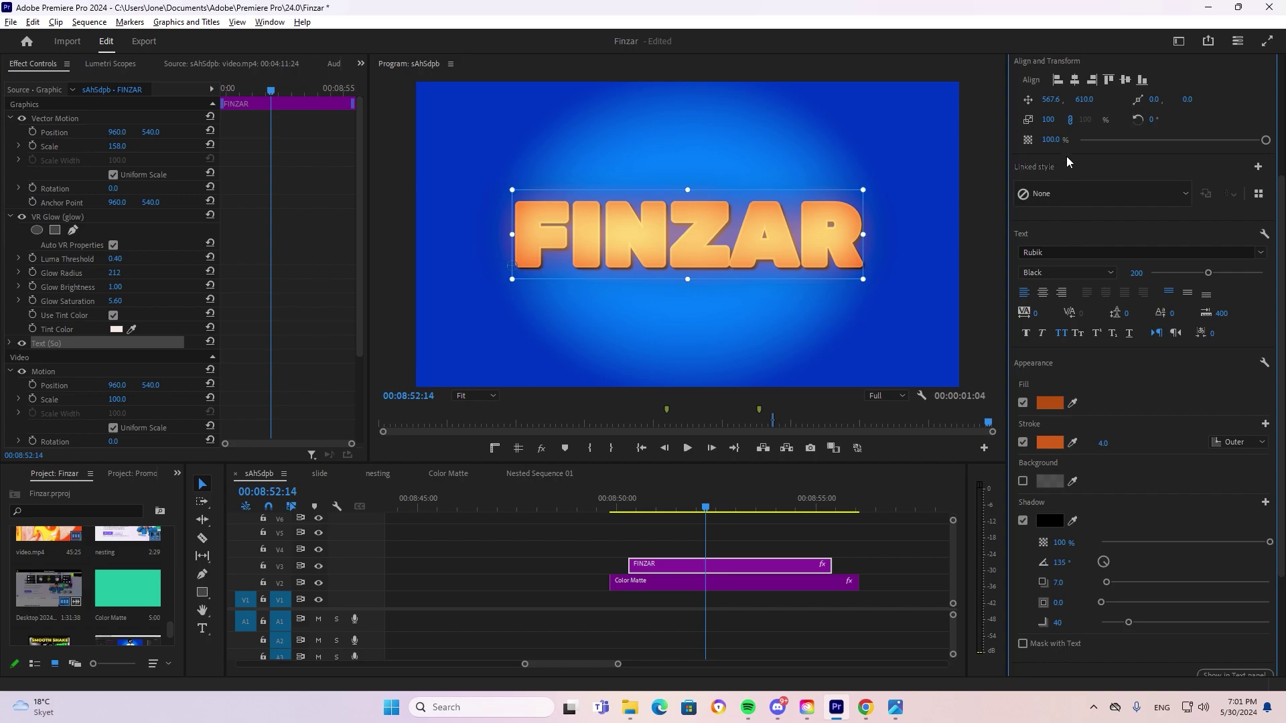
- Examine the FINZAR title's VR Glow settings and tint colour, and preview the title from near its start
{"action": "left_click", "coordinate": [1075, 67]}
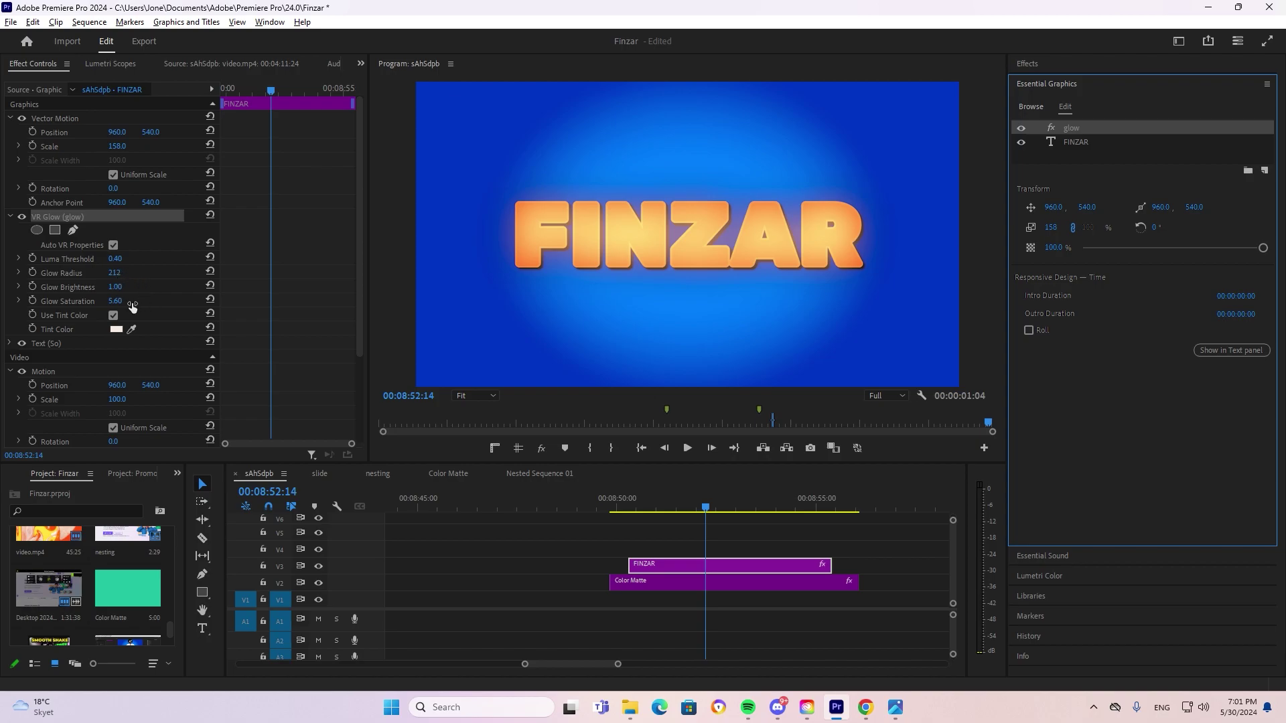
{"action": "left_click", "coordinate": [114, 318]}
{"action": "left_click", "coordinate": [113, 318]}
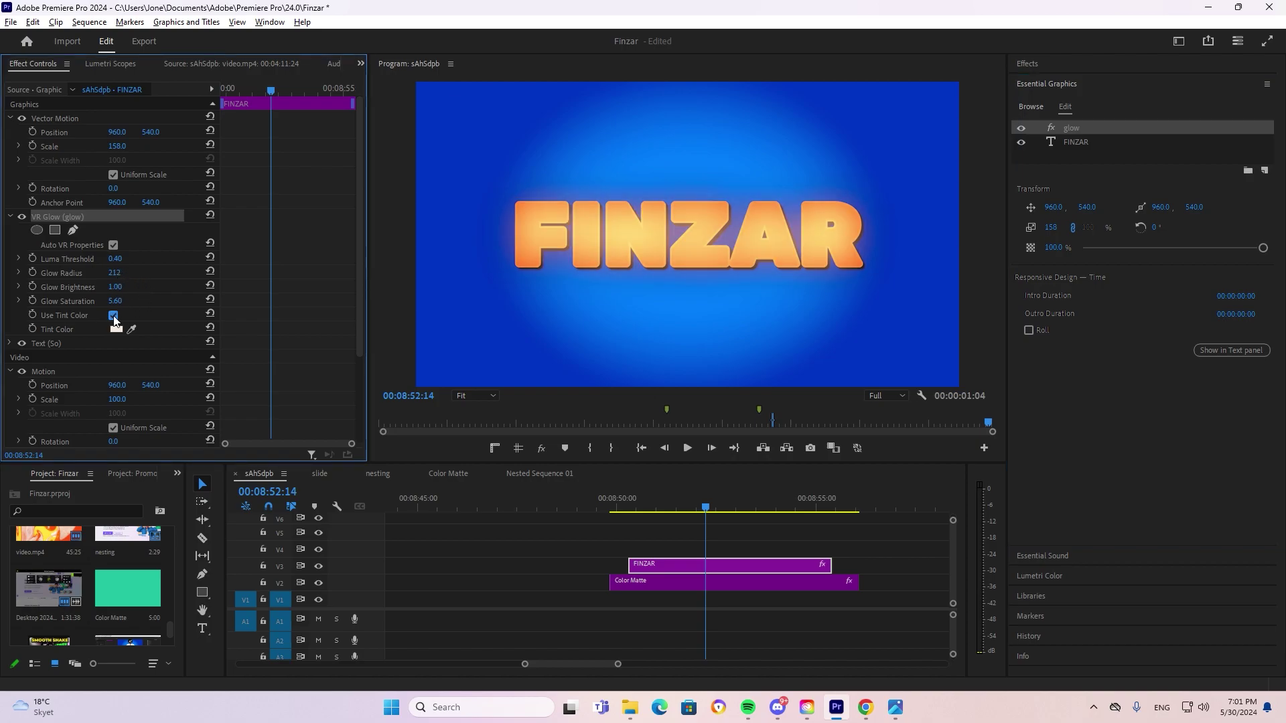
{"action": "left_click", "coordinate": [116, 330]}
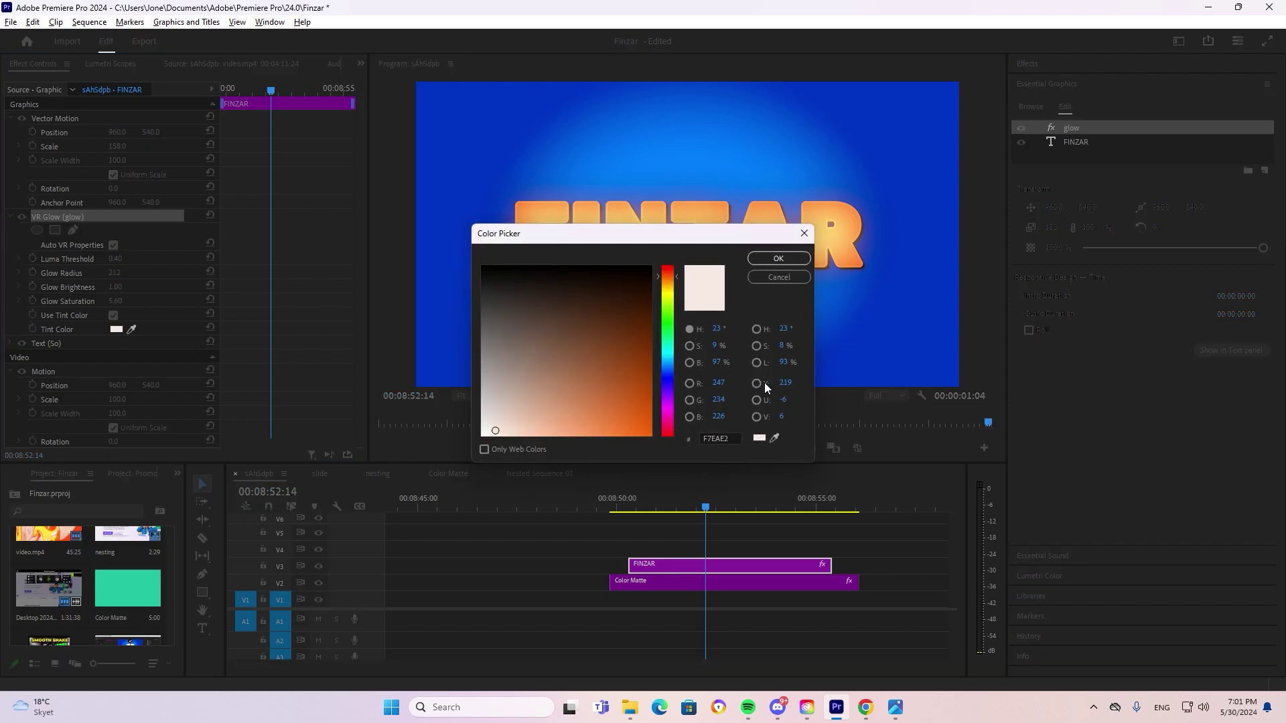
{"action": "left_click", "coordinate": [779, 277]}
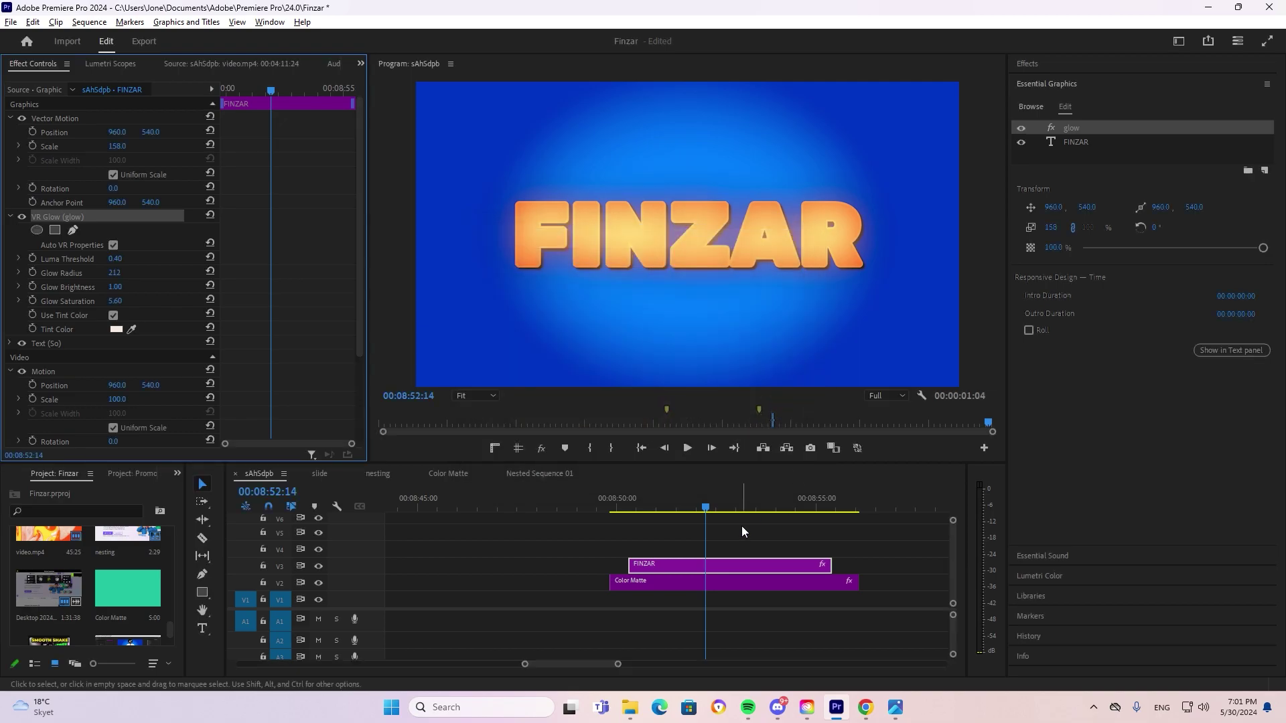
{"action": "left_click", "coordinate": [691, 499]}
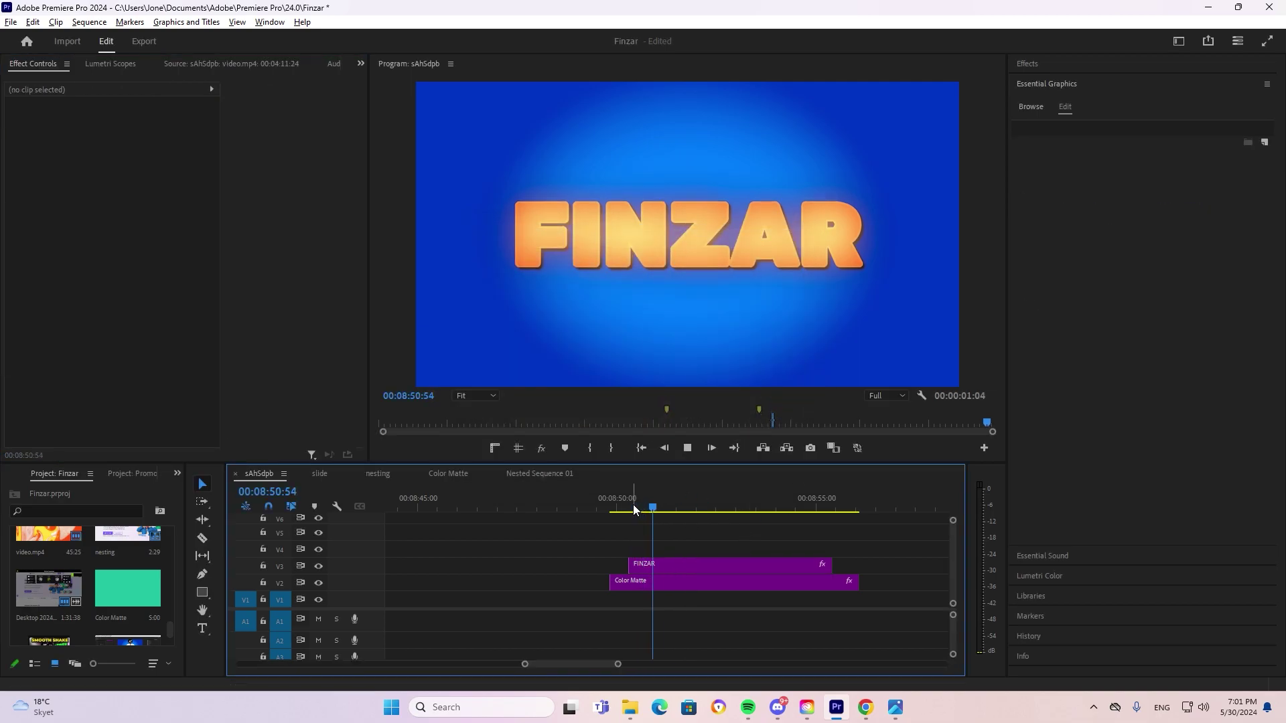